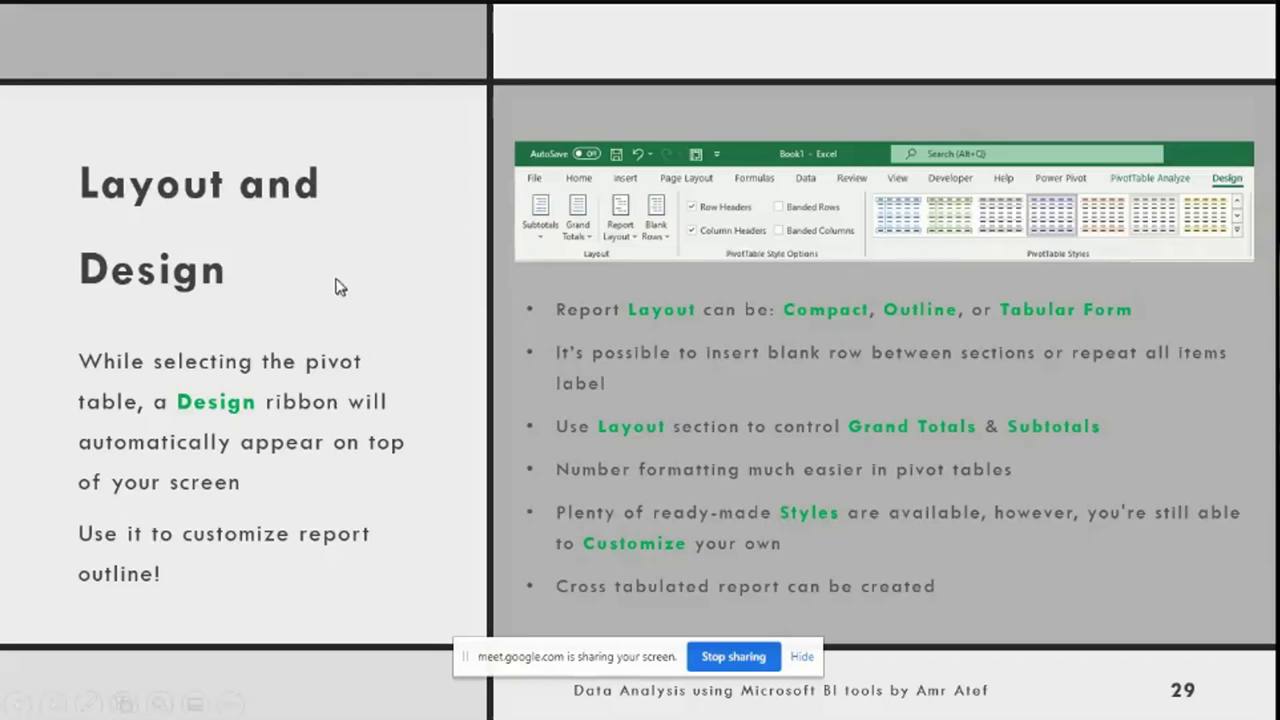
- Switch from the slides to the PivotTable_Creat_Design workbook in Excel and select the first date, cell B3
{"action": "left_click", "coordinate": [436, 364]}
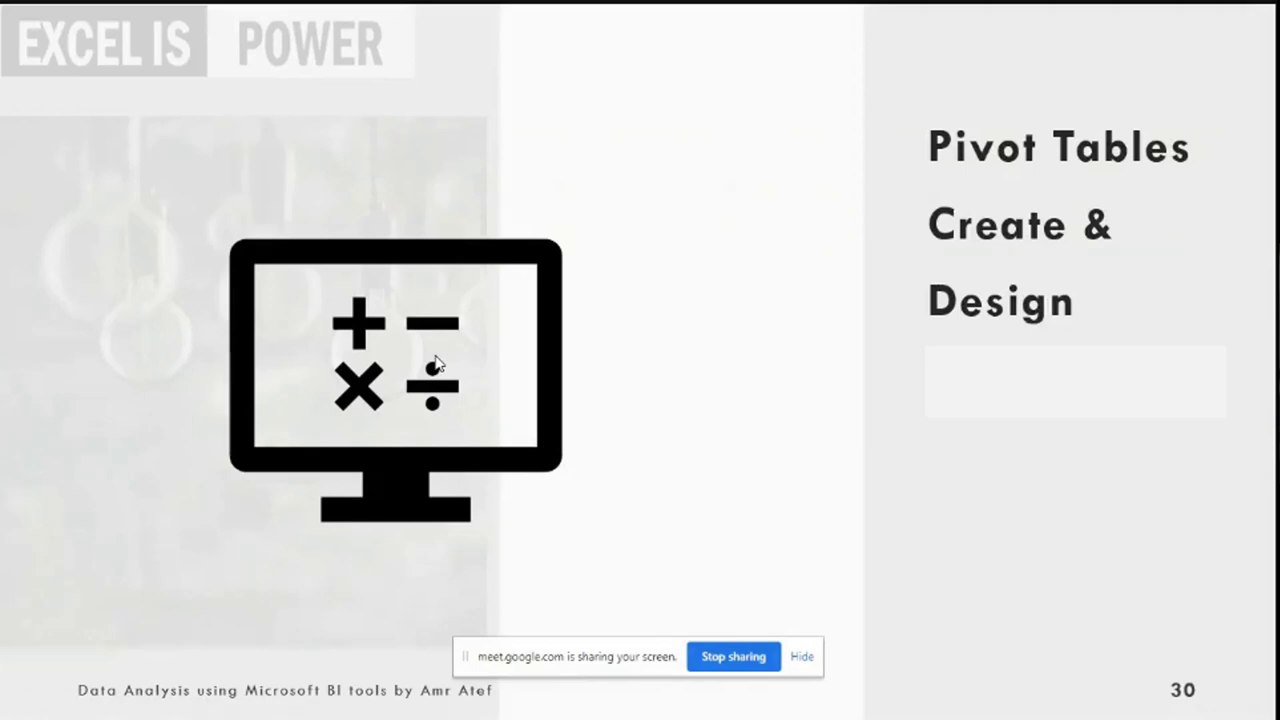
{"action": "key", "text": "alt+Tab"}
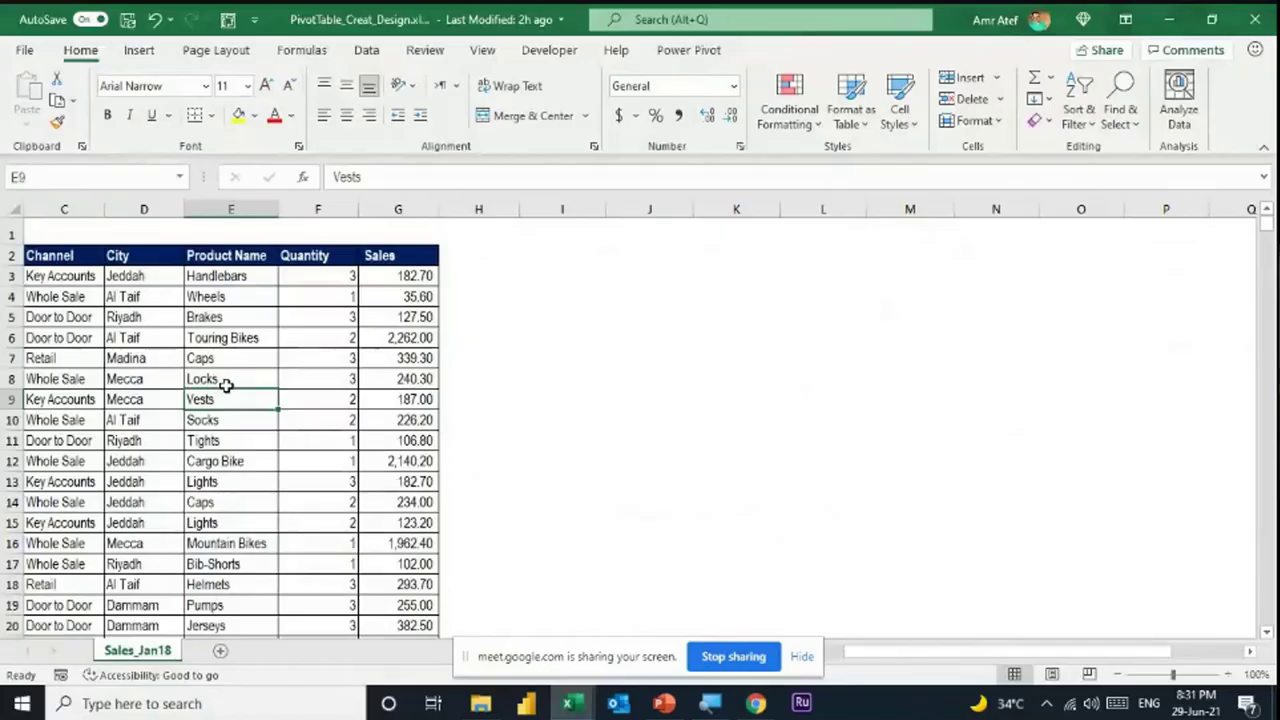
{"action": "left_click", "coordinate": [88, 279]}
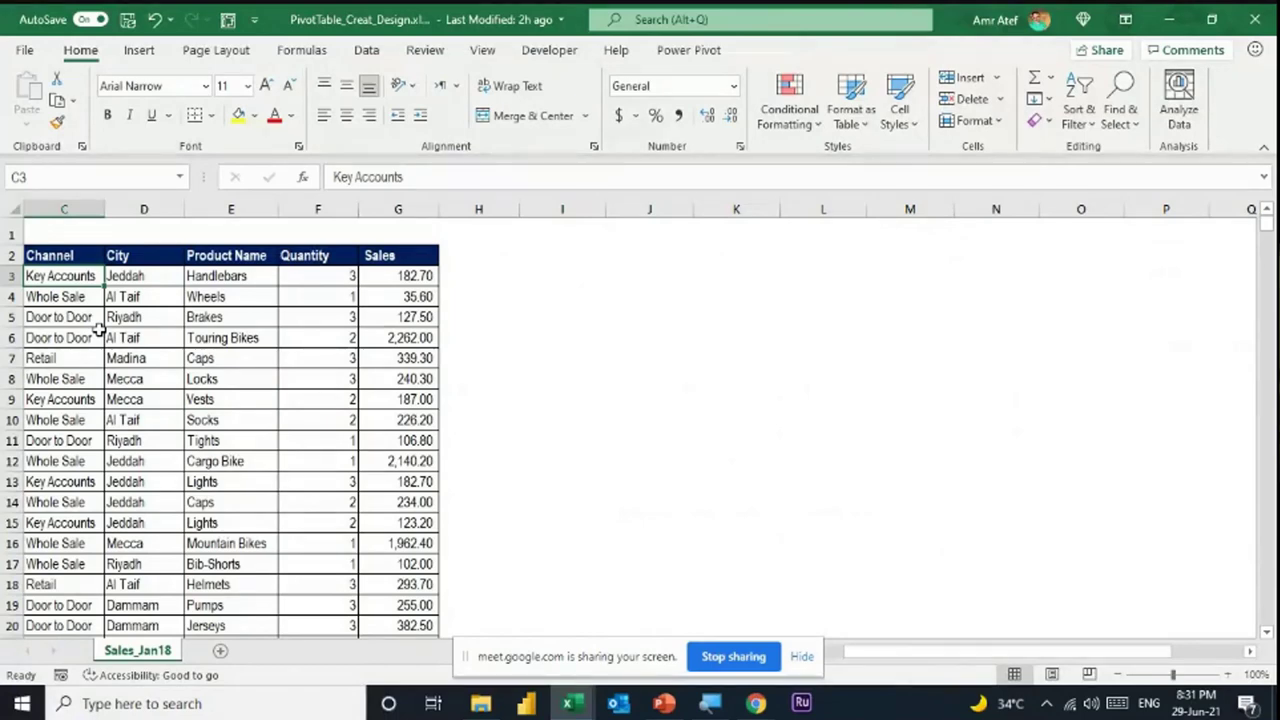
{"action": "key", "text": "ctrl+Home"}
{"action": "key", "text": "Right"}
{"action": "key", "text": "Down"}
{"action": "key", "text": "Down"}
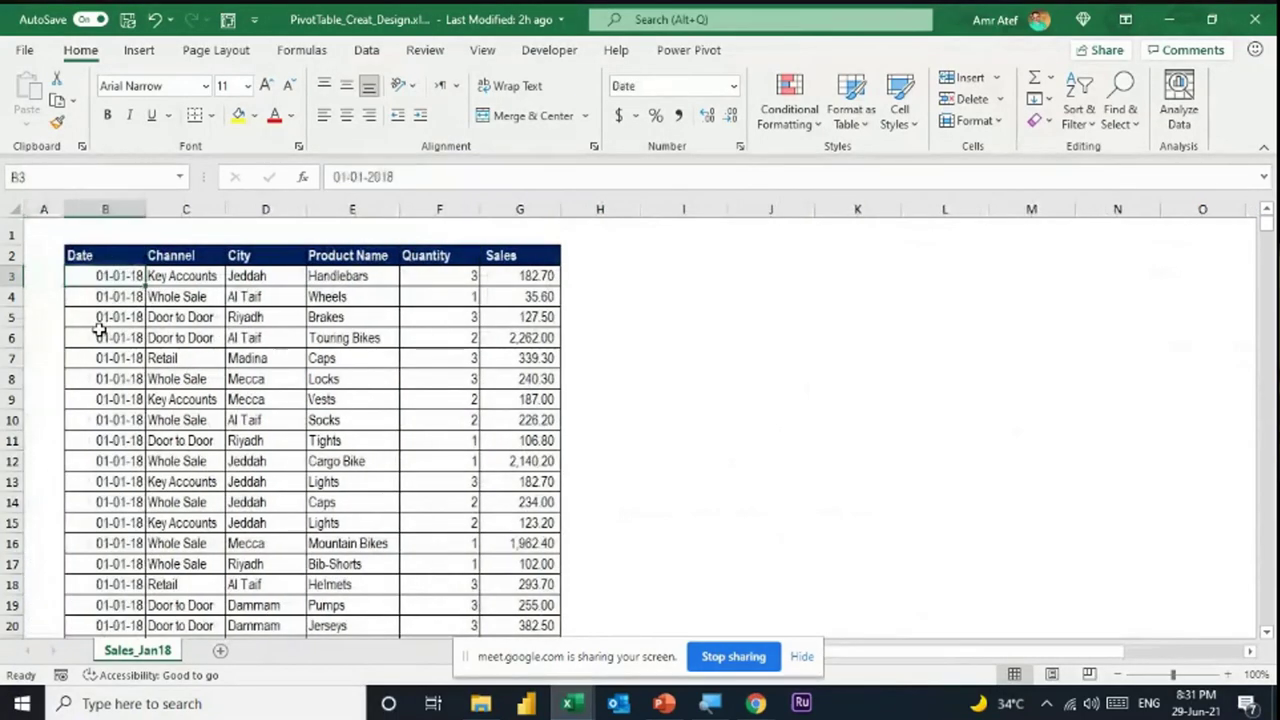
- Examine the column headers of the Sales_Jan18 data, going across row 2 and back to Date
{"action": "key", "text": "Up"}
{"action": "key", "text": "Right"}
{"action": "key", "text": "Right"}
{"action": "key", "text": "Right"}
{"action": "key", "text": "Right"}
{"action": "key", "text": "Right"}
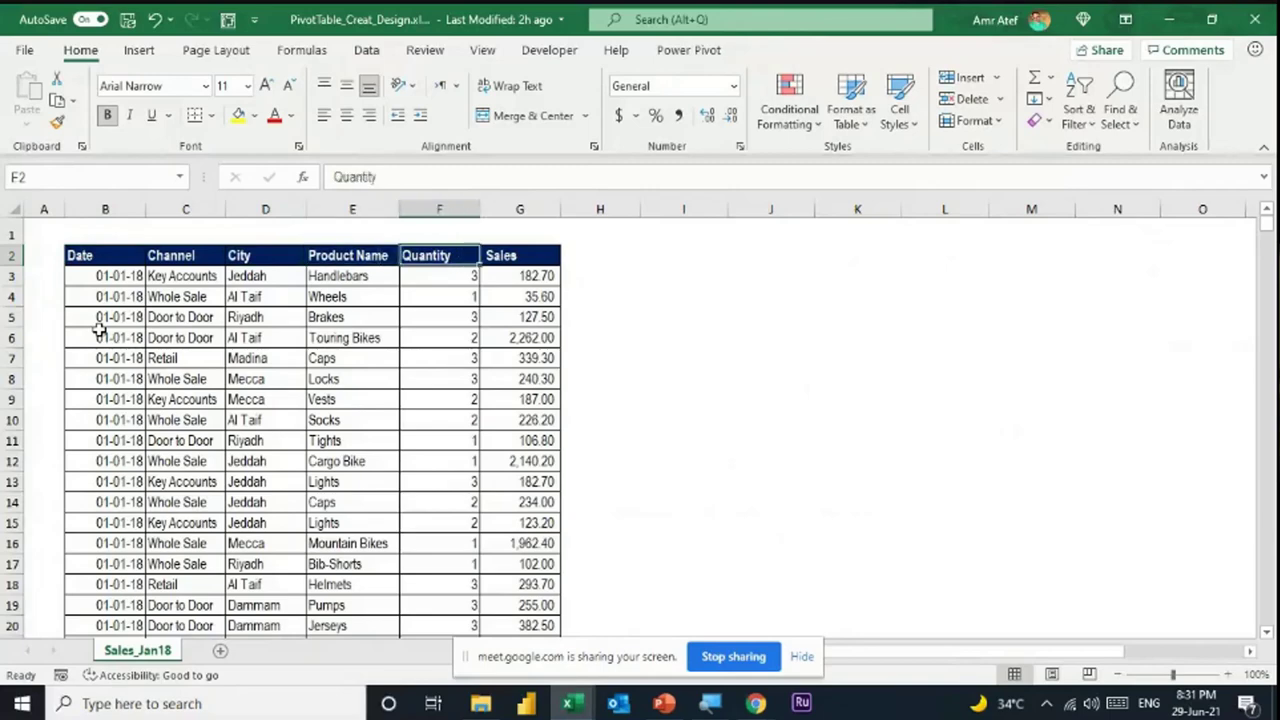
{"action": "key", "text": "Left"}
{"action": "key", "text": "Left"}
{"action": "key", "text": "Left"}
{"action": "key", "text": "Left"}
{"action": "key", "text": "Left"}
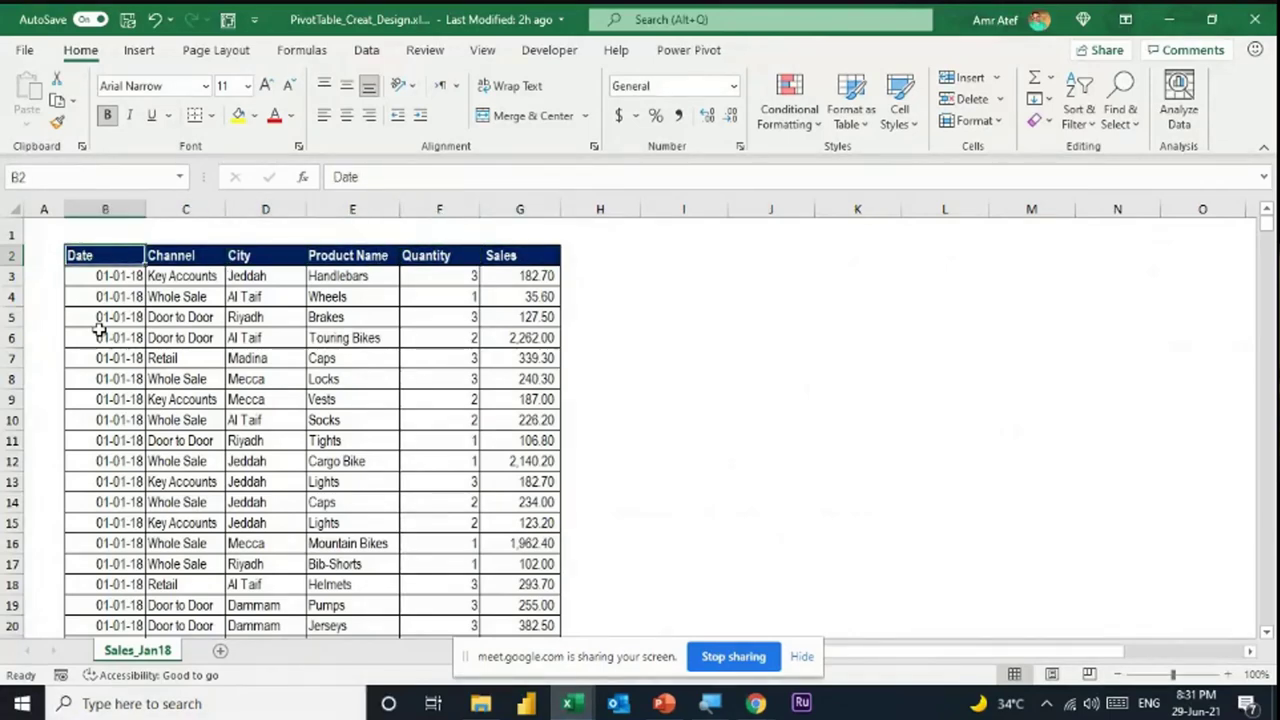
- Check the date range of the records by jumping to the last Date entry and returning to the first
{"action": "key", "text": "Down"}
{"action": "key", "text": "ctrl+Down"}
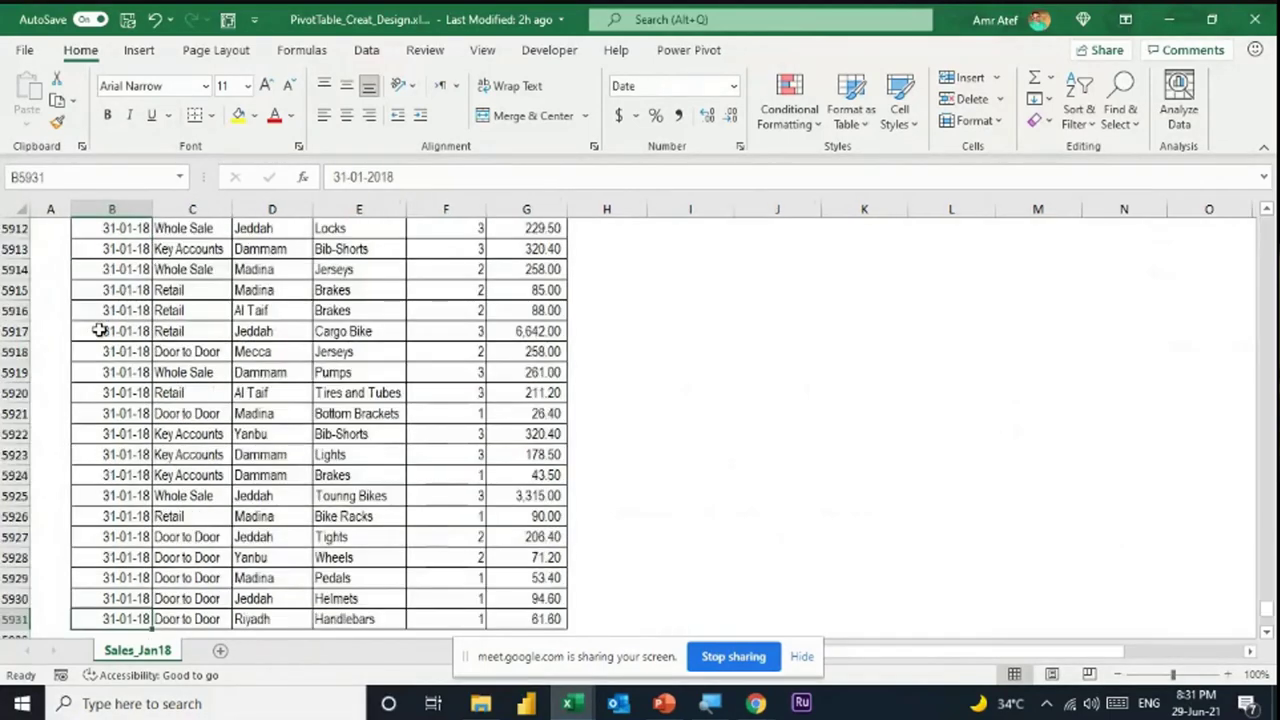
{"action": "key", "text": "ctrl+Up"}
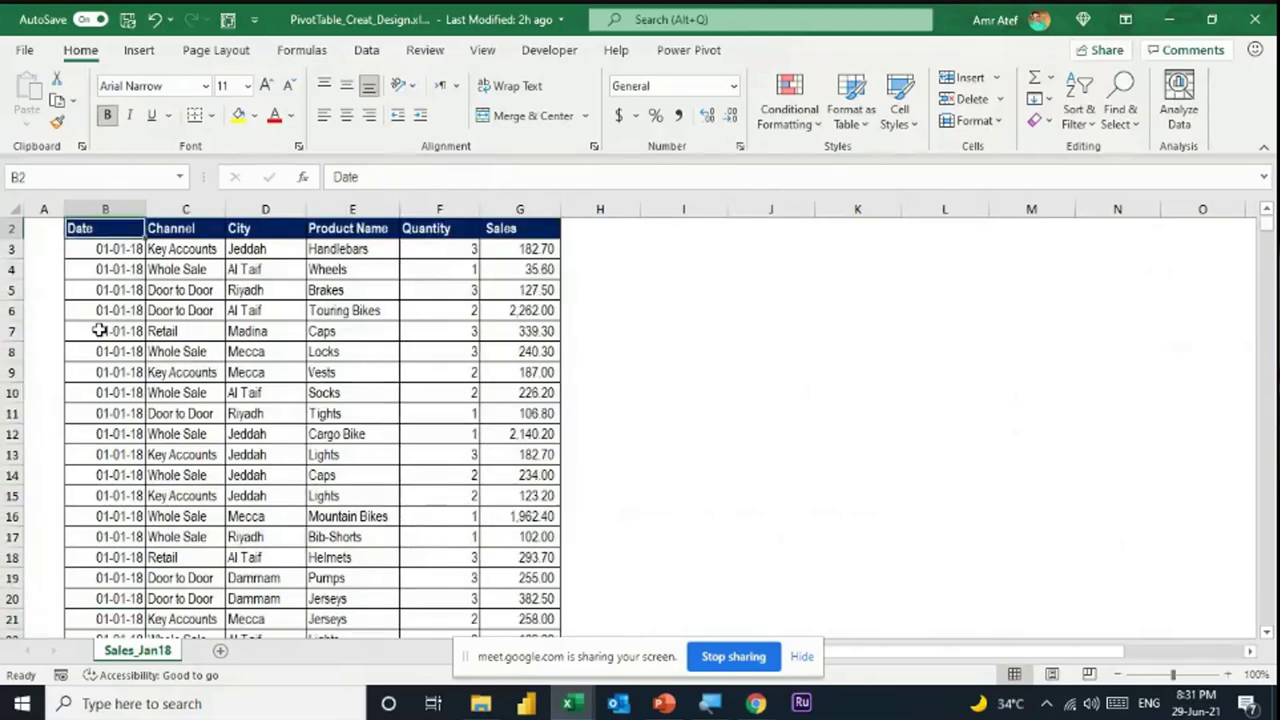
{"action": "key", "text": "Down"}
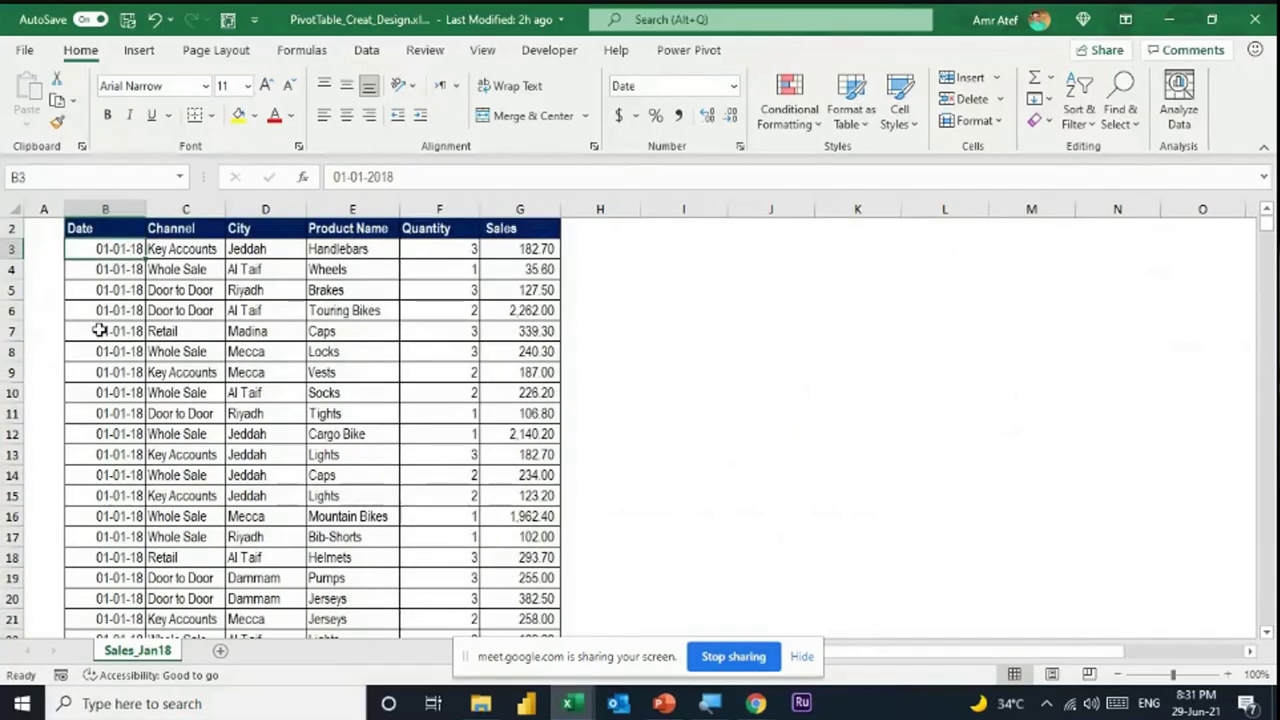
- Look over the Date, Channel, City and Product Name fields of the first record, ending on the Channel header
{"action": "key", "text": "Right"}
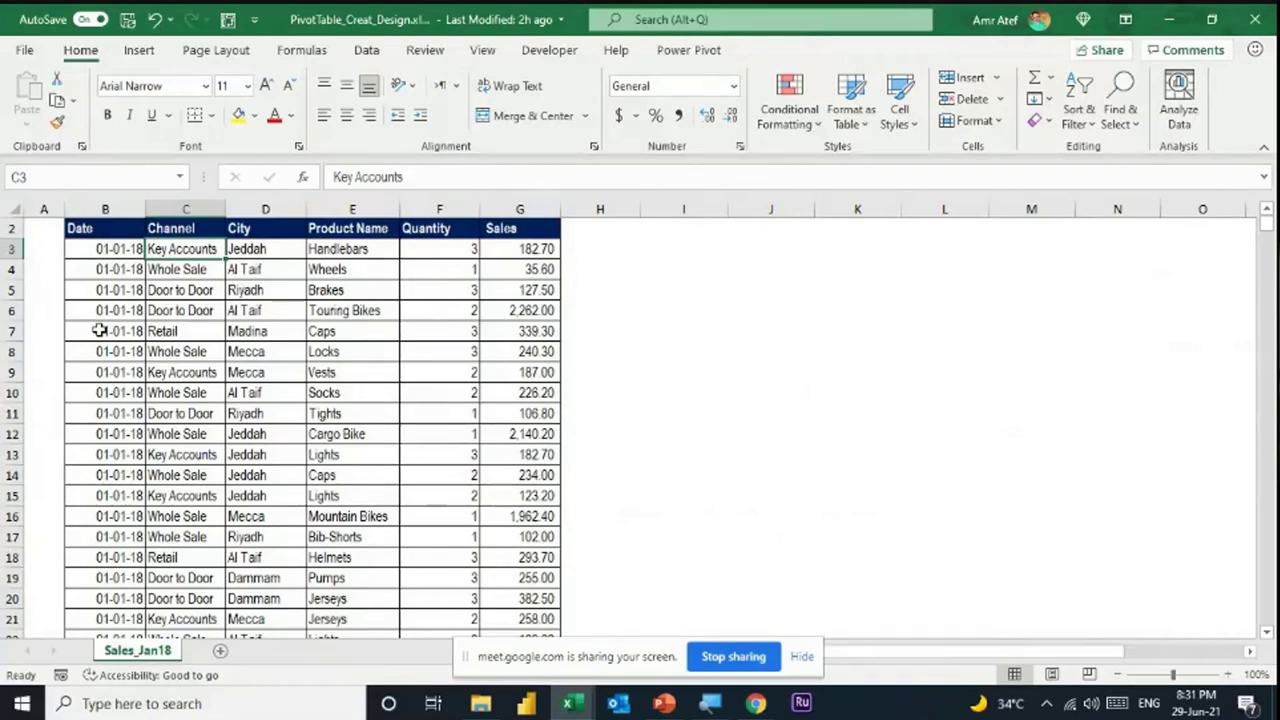
{"action": "key", "text": "Right"}
{"action": "key", "text": "Right"}
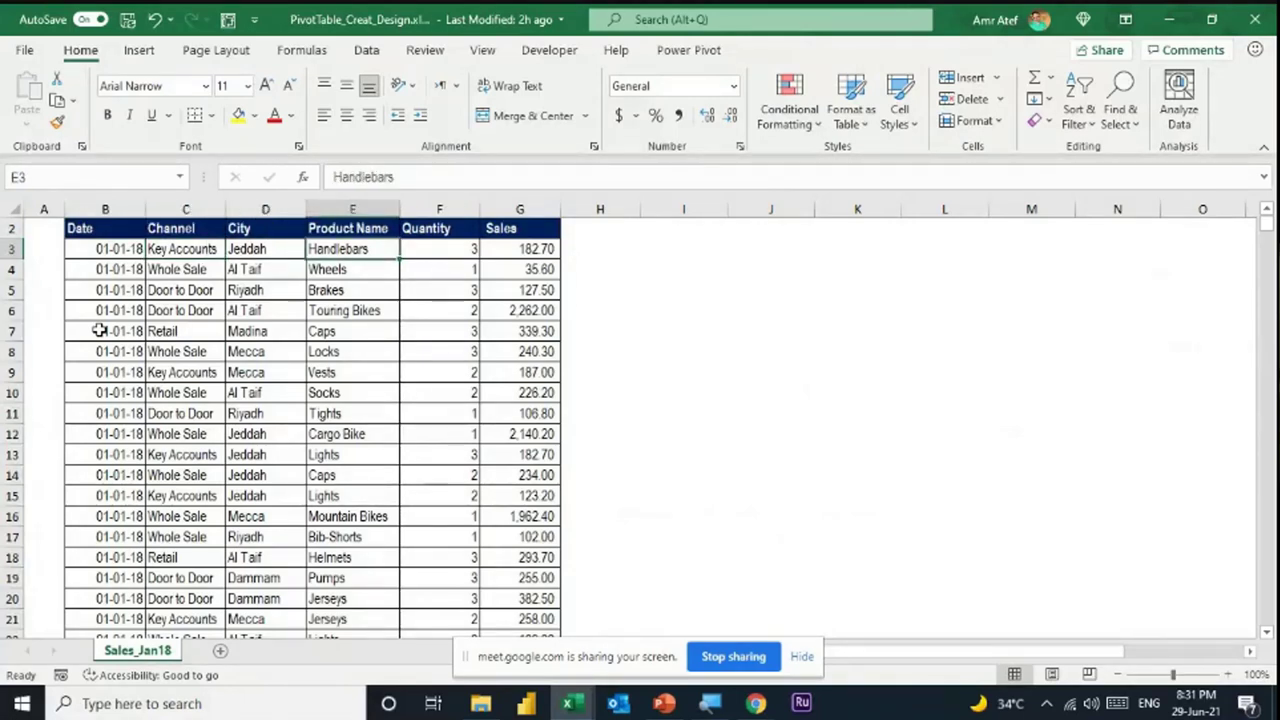
{"action": "key", "text": "Left"}
{"action": "key", "text": "Left"}
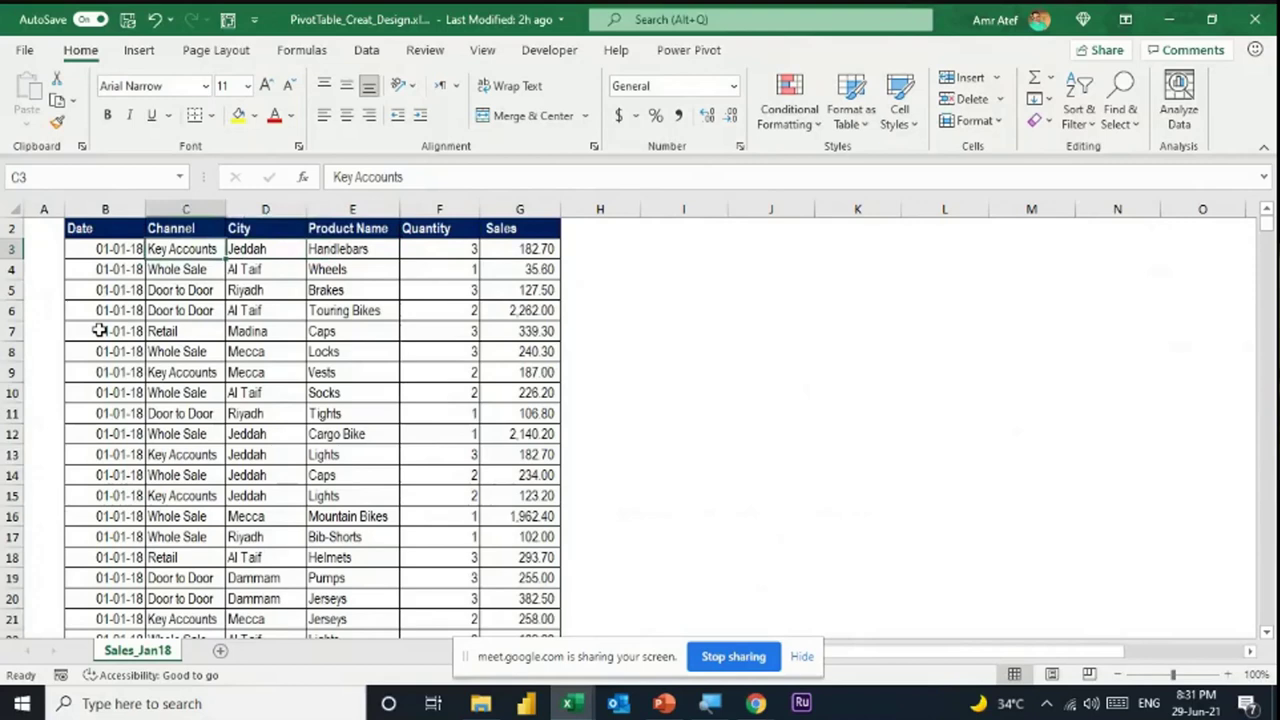
{"action": "key", "text": "Left"}
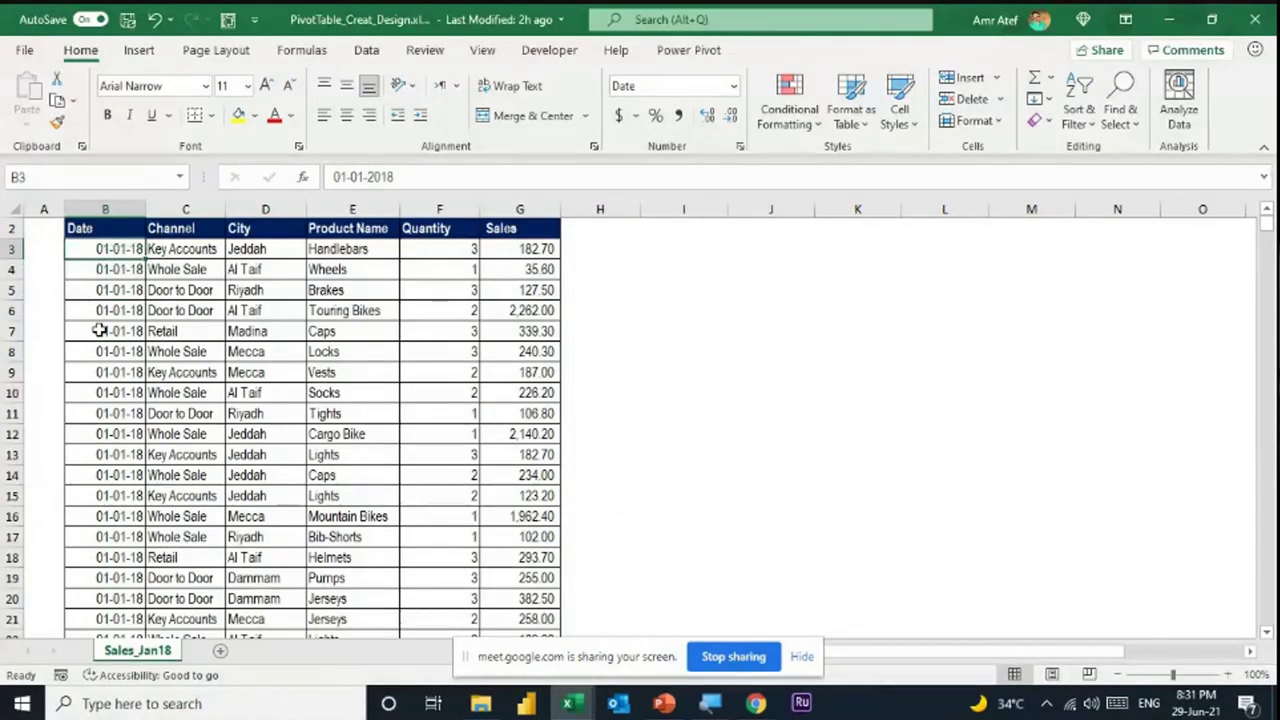
{"action": "key", "text": "Right"}
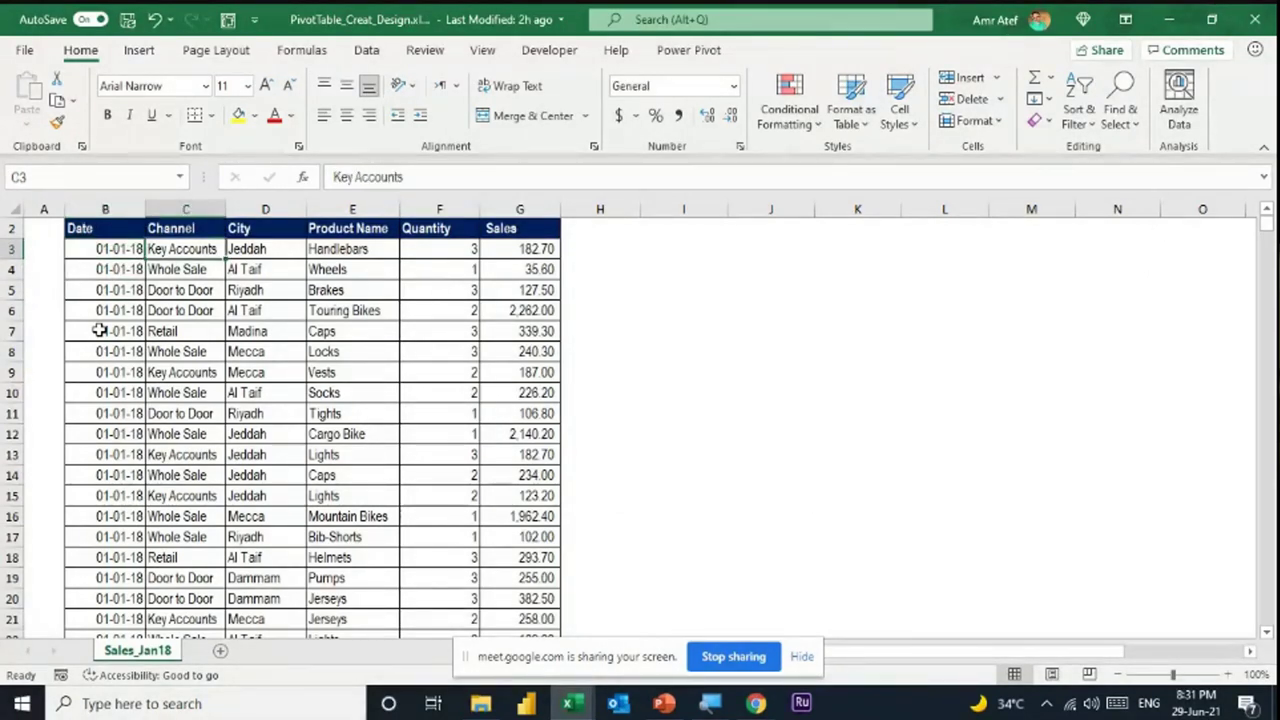
{"action": "key", "text": "Up"}
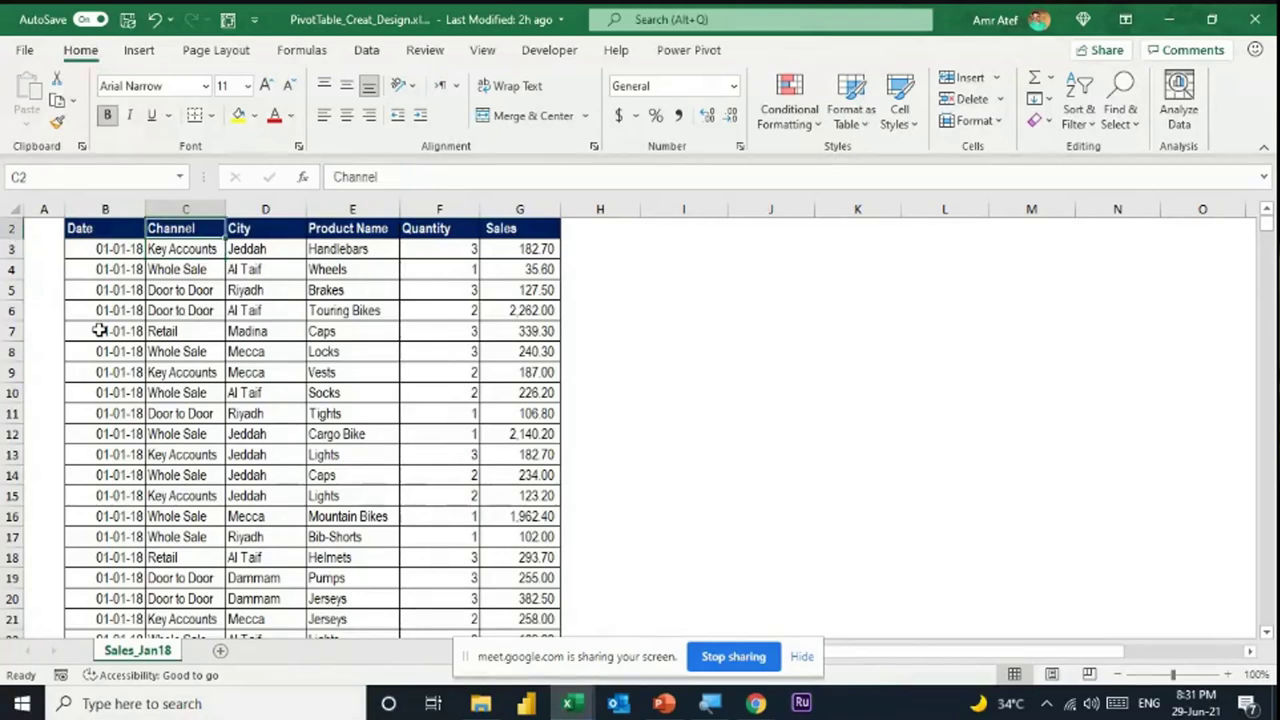
- View the list of distinct channels from the first Channel cell, C3, and close it without choosing an entry
{"action": "key", "text": "Down"}
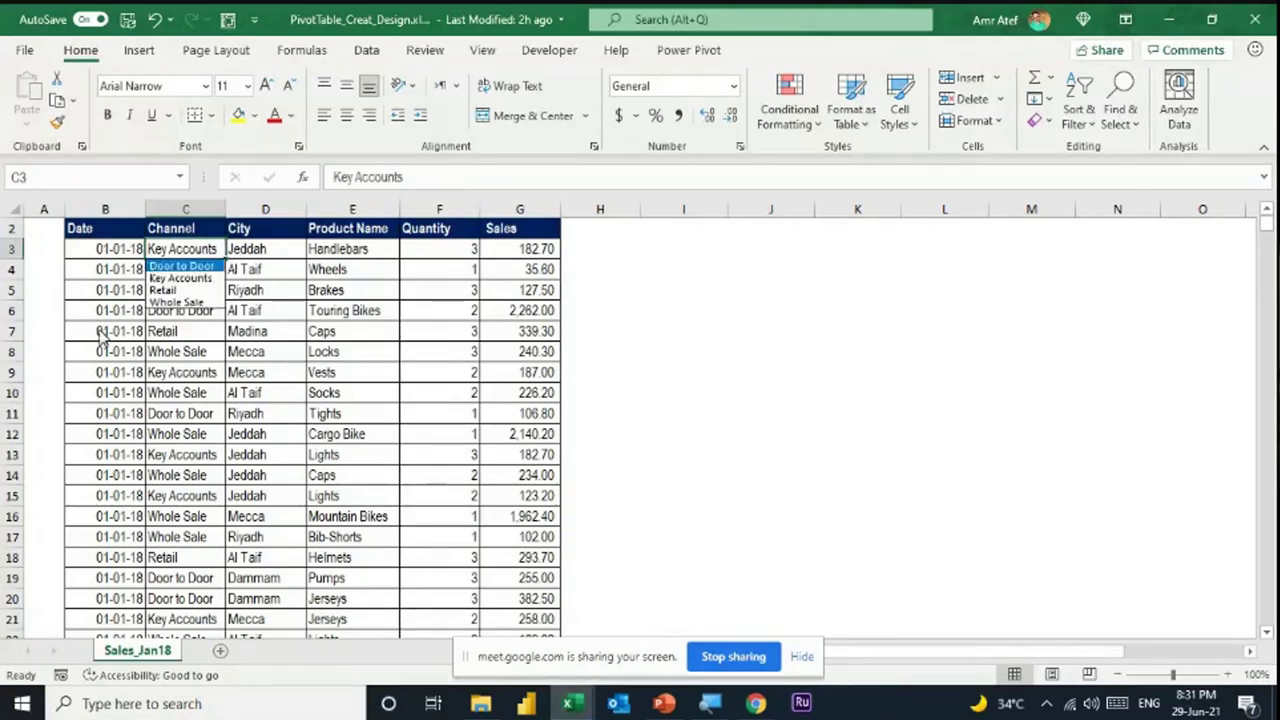
{"action": "key", "text": "Down"}
{"action": "key", "text": "Down"}
{"action": "key", "text": "Down"}
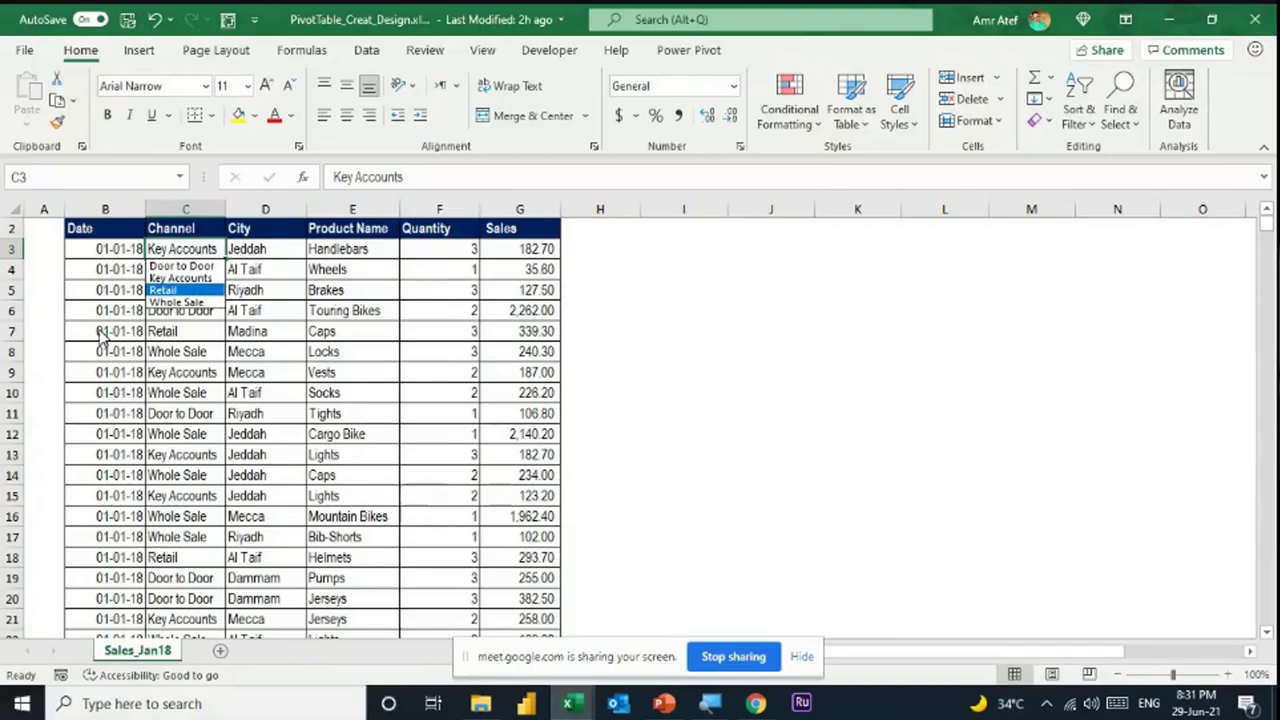
{"action": "key", "text": "Escape"}
- View the list of distinct cities from the first City cell, D3, and close it without choosing an entry
{"action": "key", "text": "Right"}
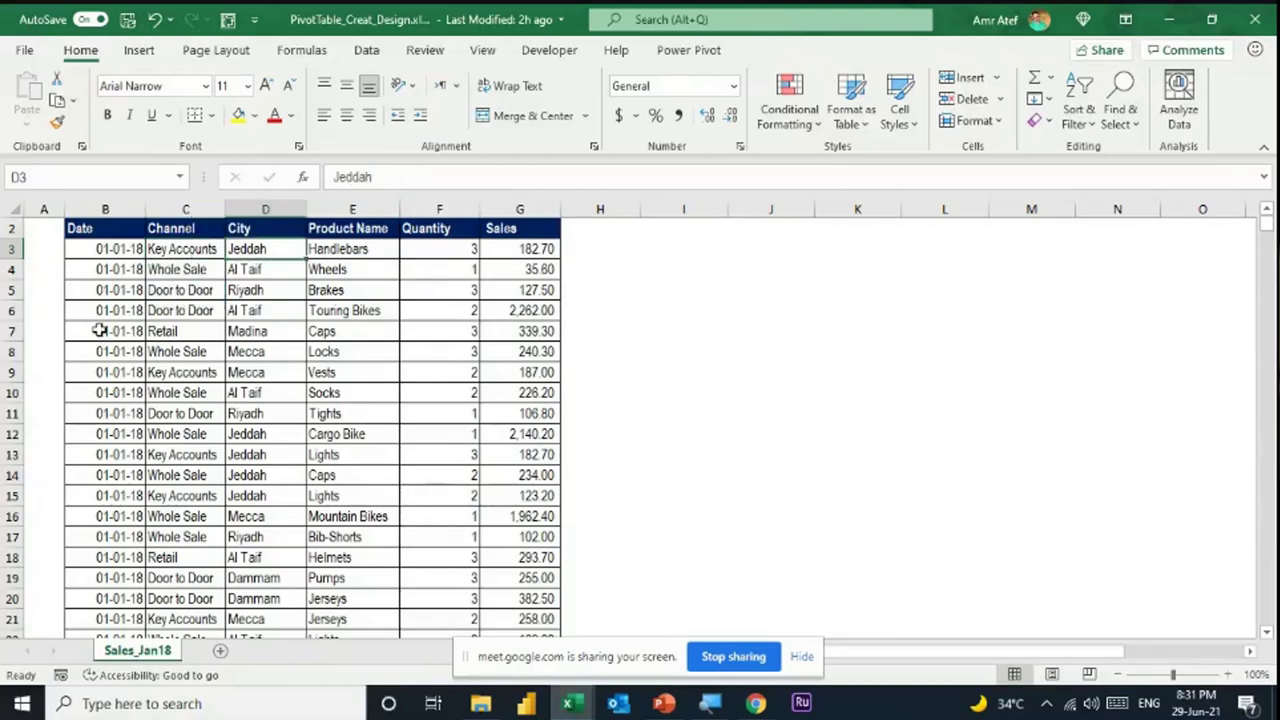
{"action": "key", "text": "alt+Down"}
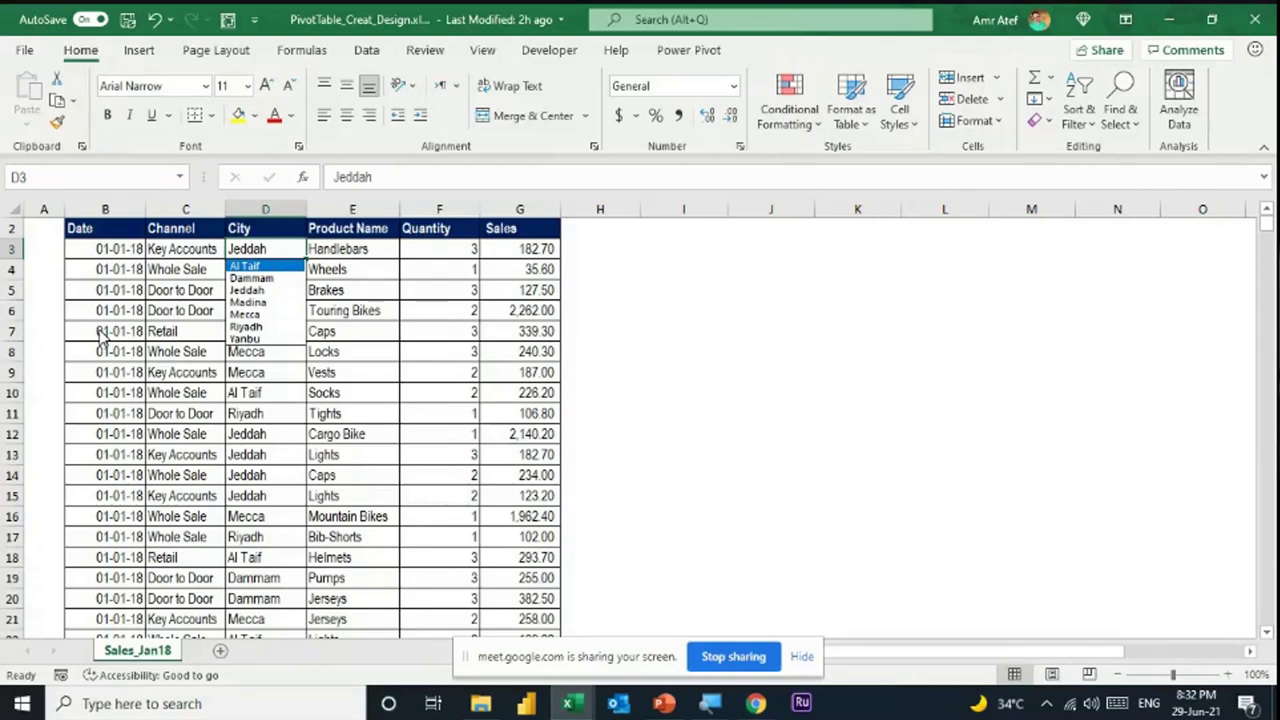
{"action": "key", "text": "Escape"}
{"action": "key", "text": "Right"}
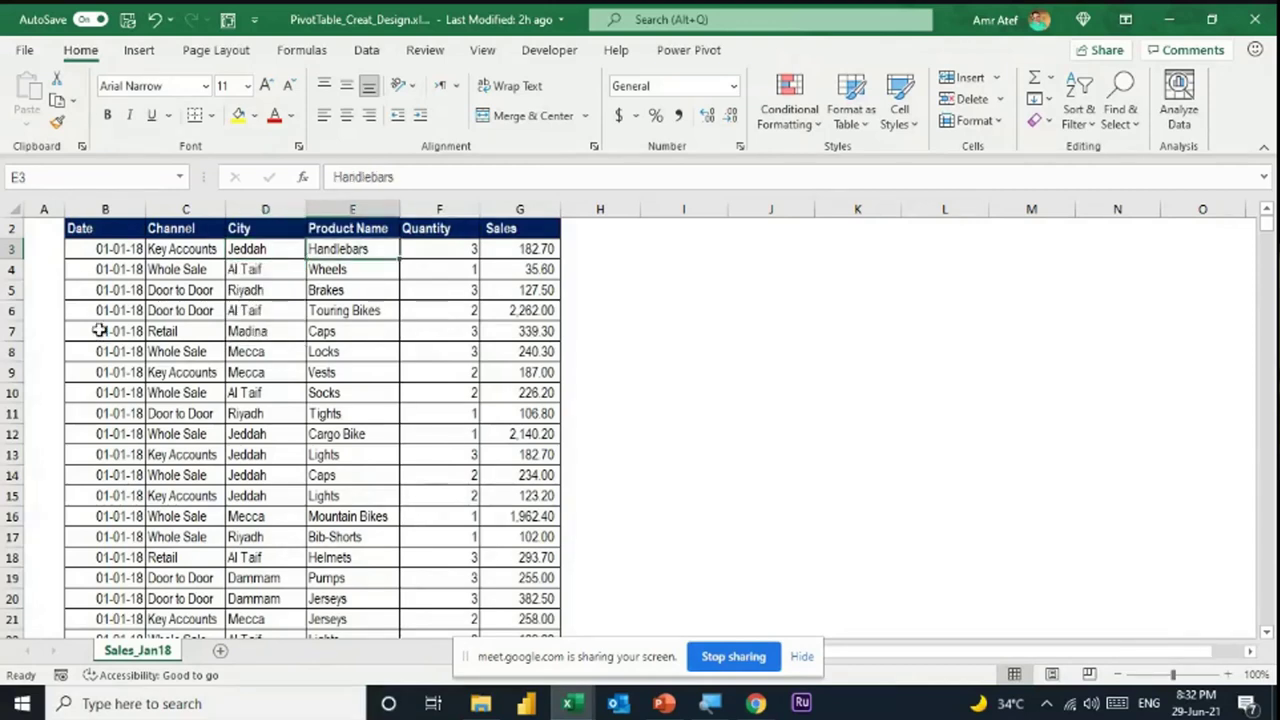
- Browse the list of distinct products from the first Product Name cell, E3, without choosing an entry
{"action": "key", "text": "alt+Down"}
{"action": "key", "text": "Down"}
{"action": "key", "text": "Down"}
{"action": "key", "text": "Down"}
{"action": "key", "text": "Down"}
{"action": "key", "text": "Down"}
{"action": "key", "text": "Down"}
{"action": "key", "text": "Down"}
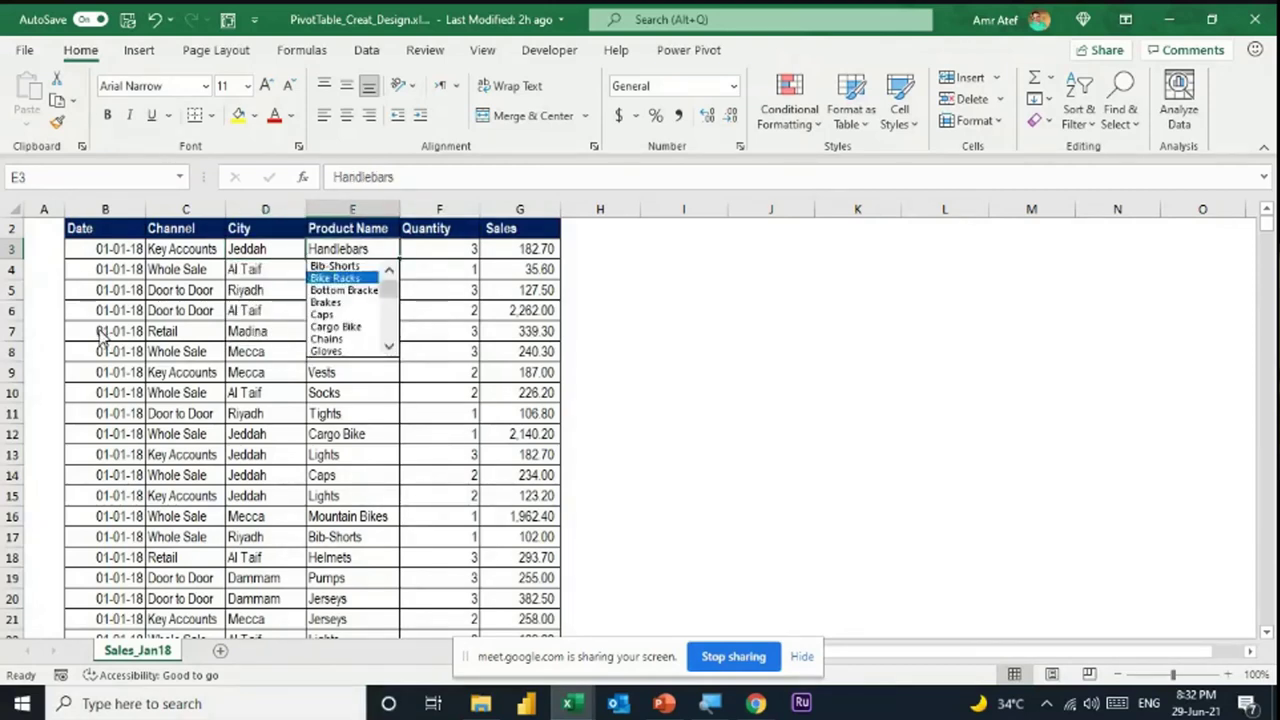
{"action": "key", "text": "Escape"}
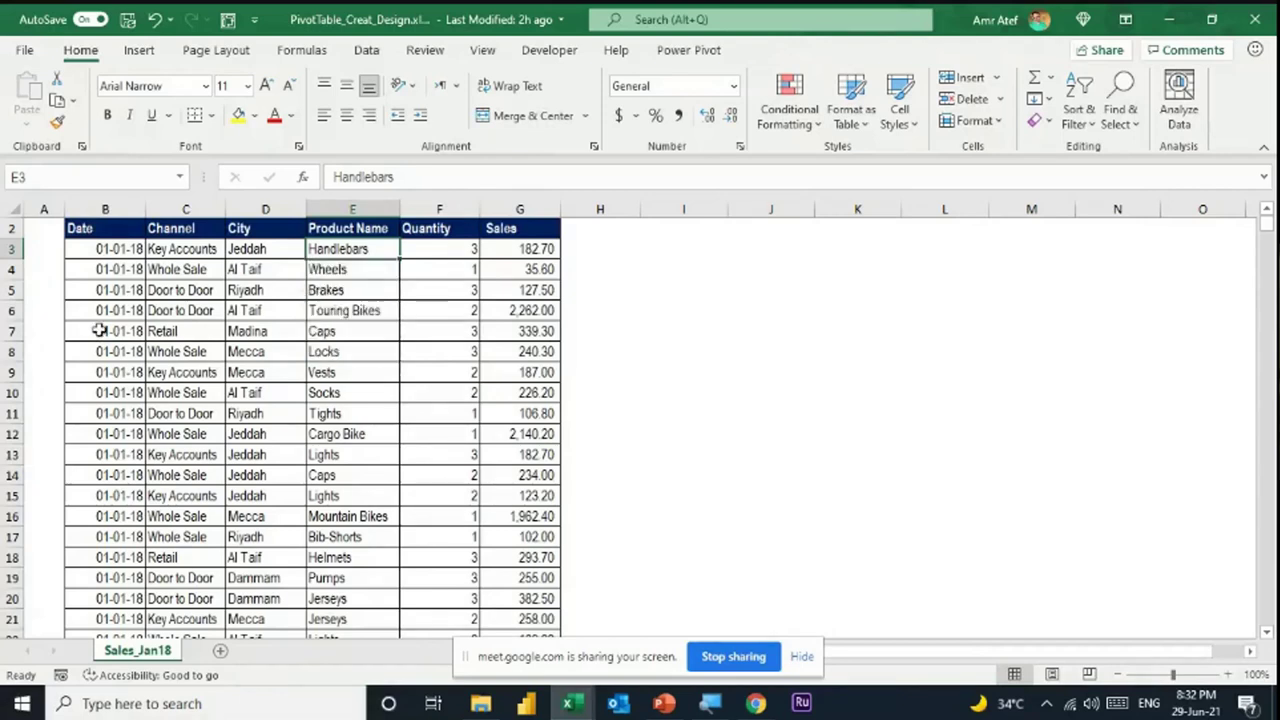
- Examine the Quantity and Sales fields, then look through the first few records of the table
{"action": "key", "text": "Right"}
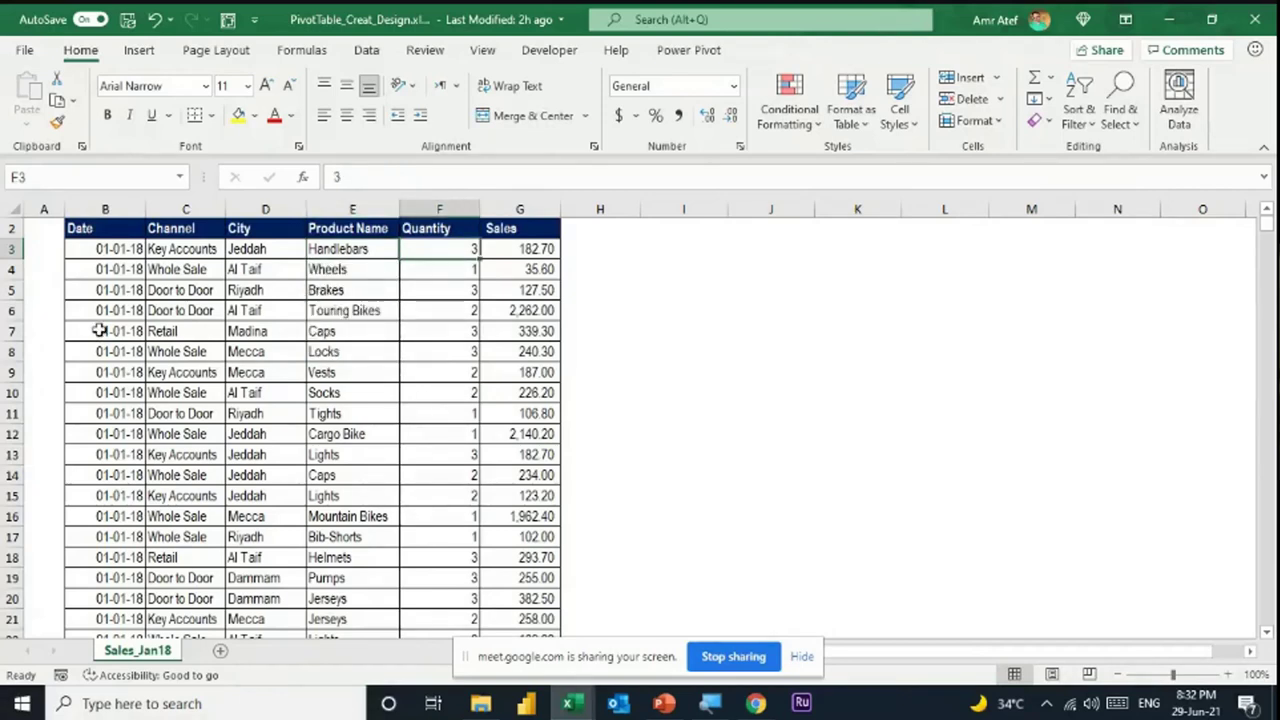
{"action": "key", "text": "Right"}
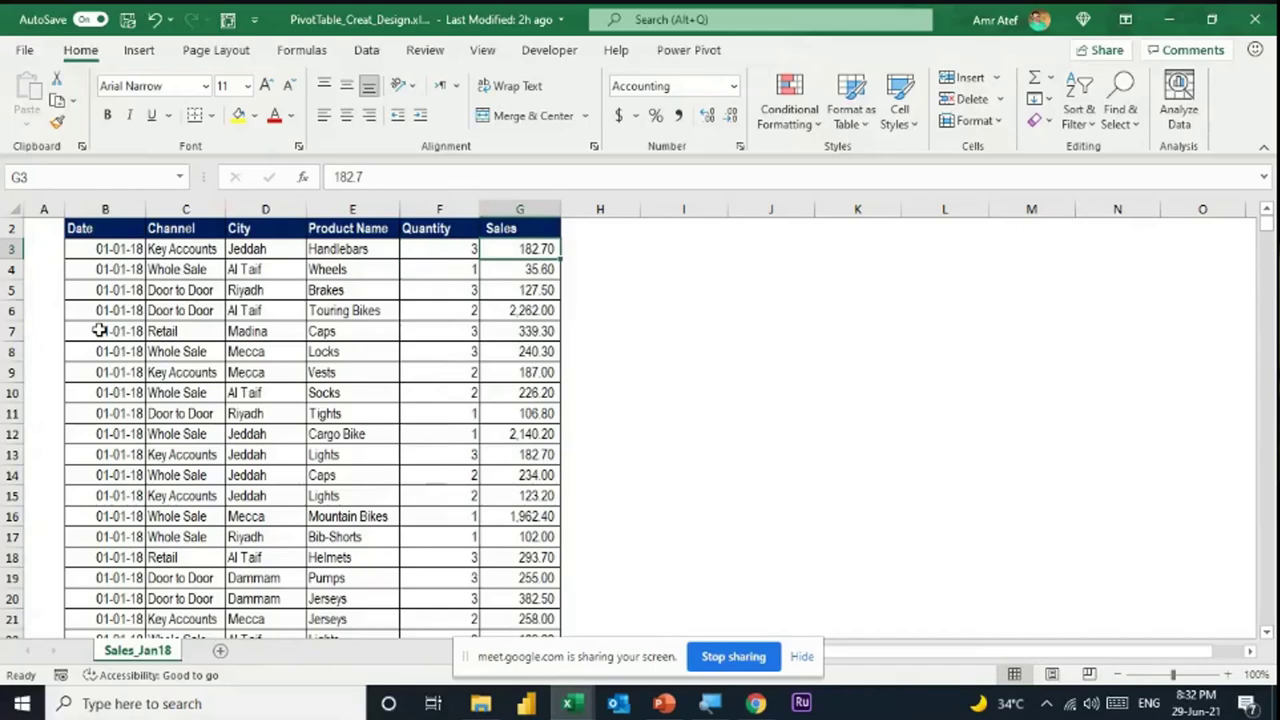
{"action": "key", "text": "Left"}
{"action": "key", "text": "Up"}
{"action": "key", "text": "Up"}
{"action": "key", "text": "Down"}
{"action": "key", "text": "Down"}
{"action": "key", "text": "Down"}
{"action": "key", "text": "Left"}
{"action": "key", "text": "Left"}
{"action": "key", "text": "Down"}
{"action": "key", "text": "Down"}
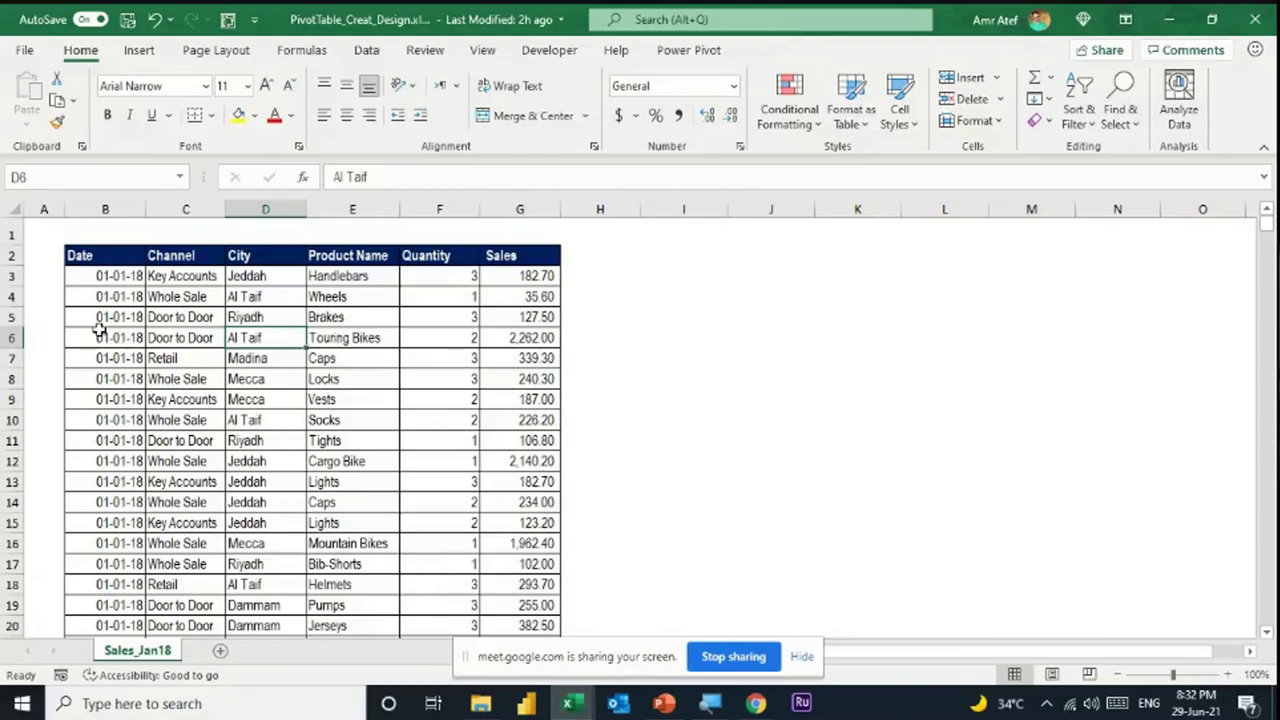
- Select the whole sales data region from a Channel cell to check its extent, and return to a single cell
{"action": "key", "text": "Left"}
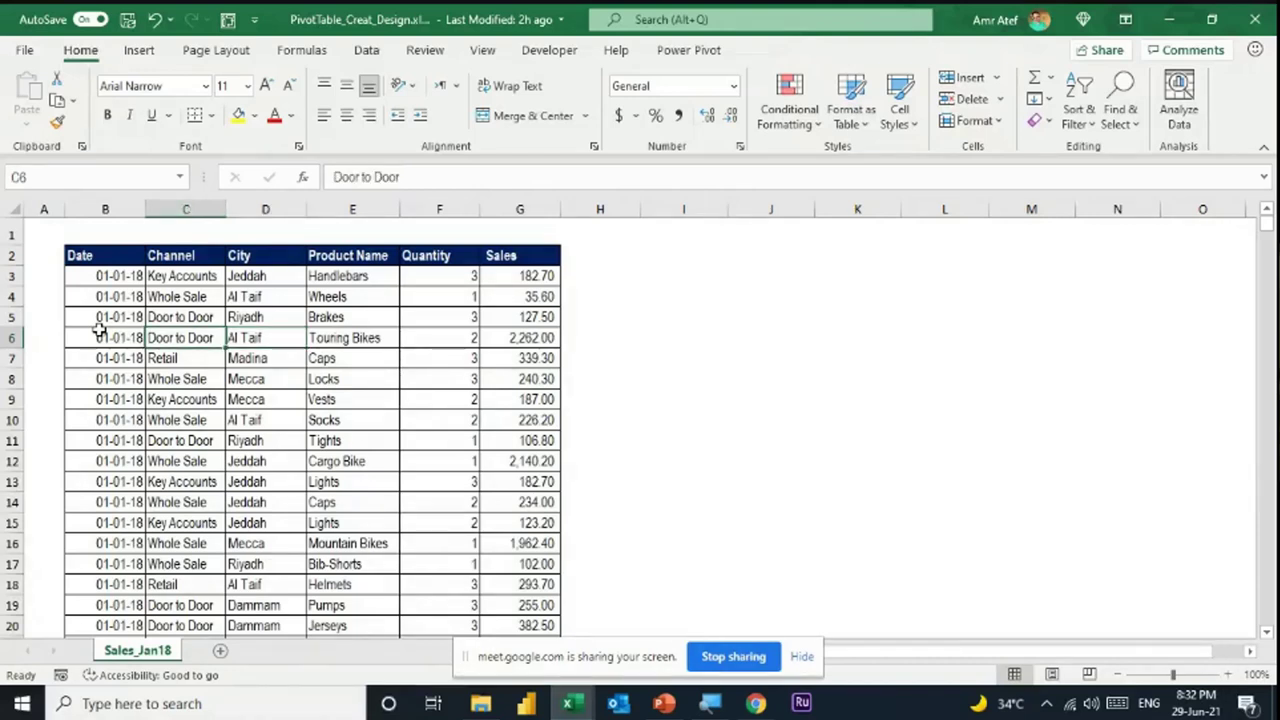
{"action": "key", "text": "ctrl+a"}
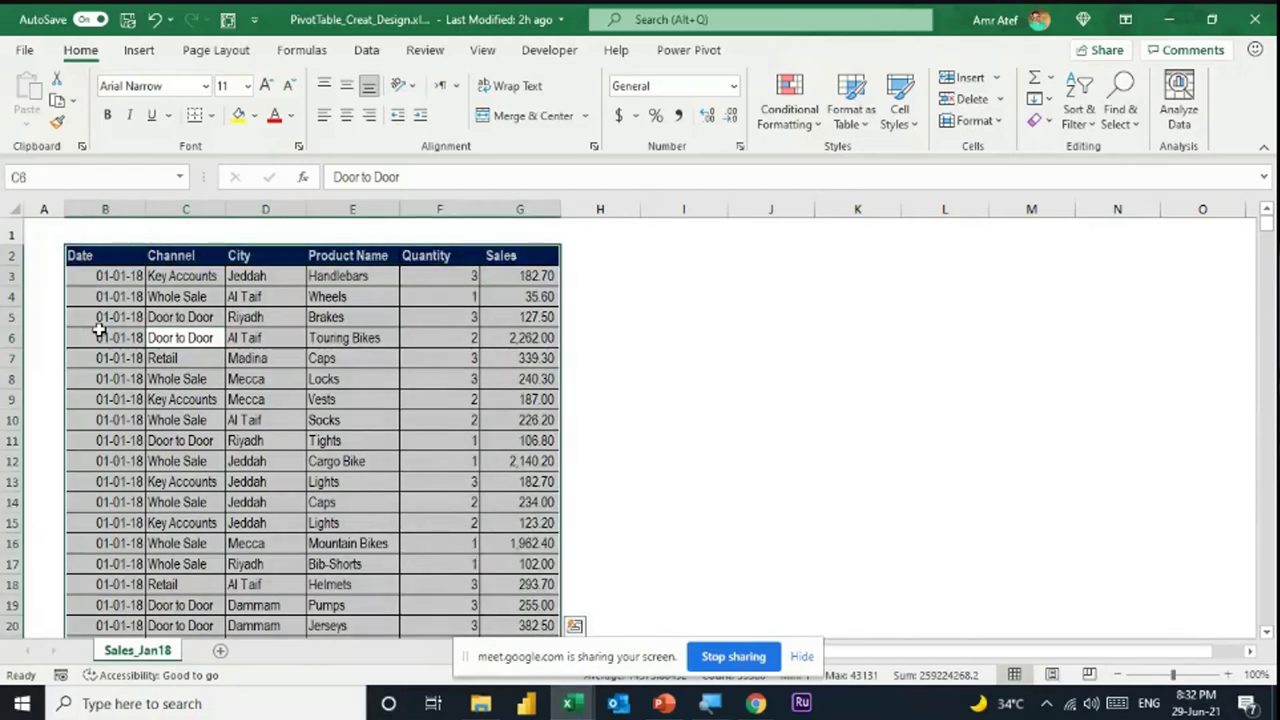
{"action": "key", "text": "Down"}
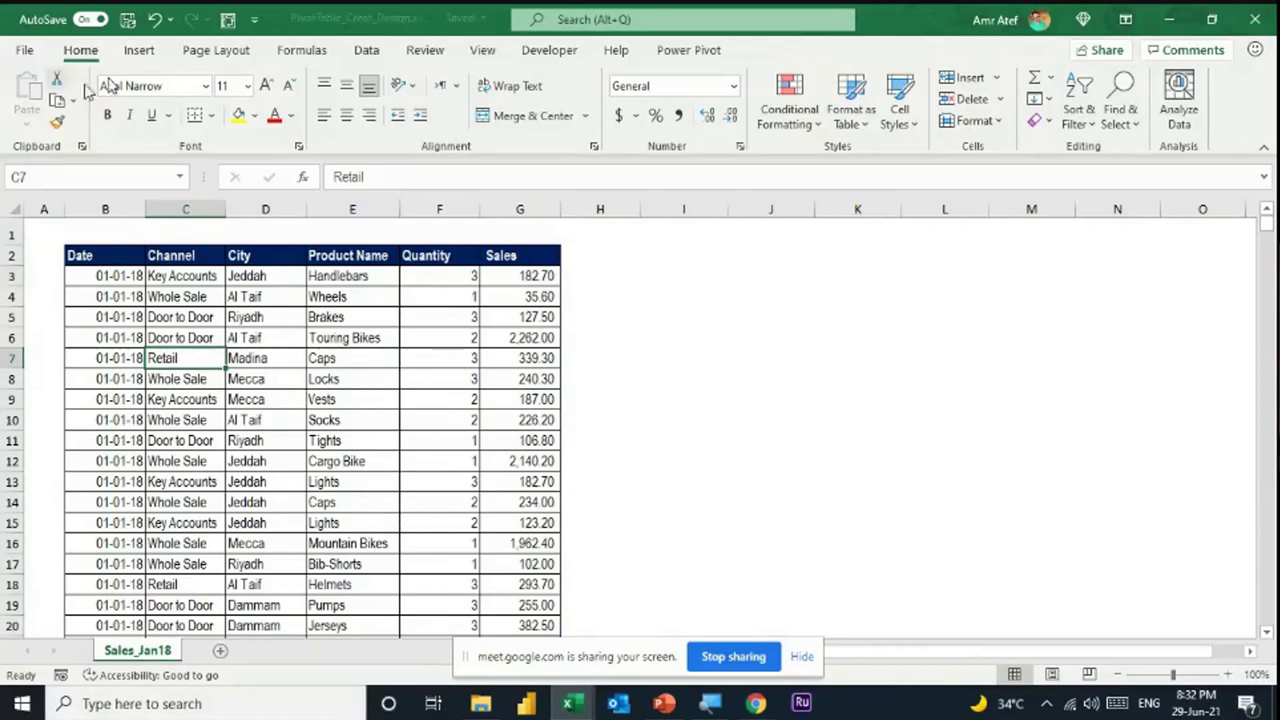
{"action": "left_click", "coordinate": [146, 50]}
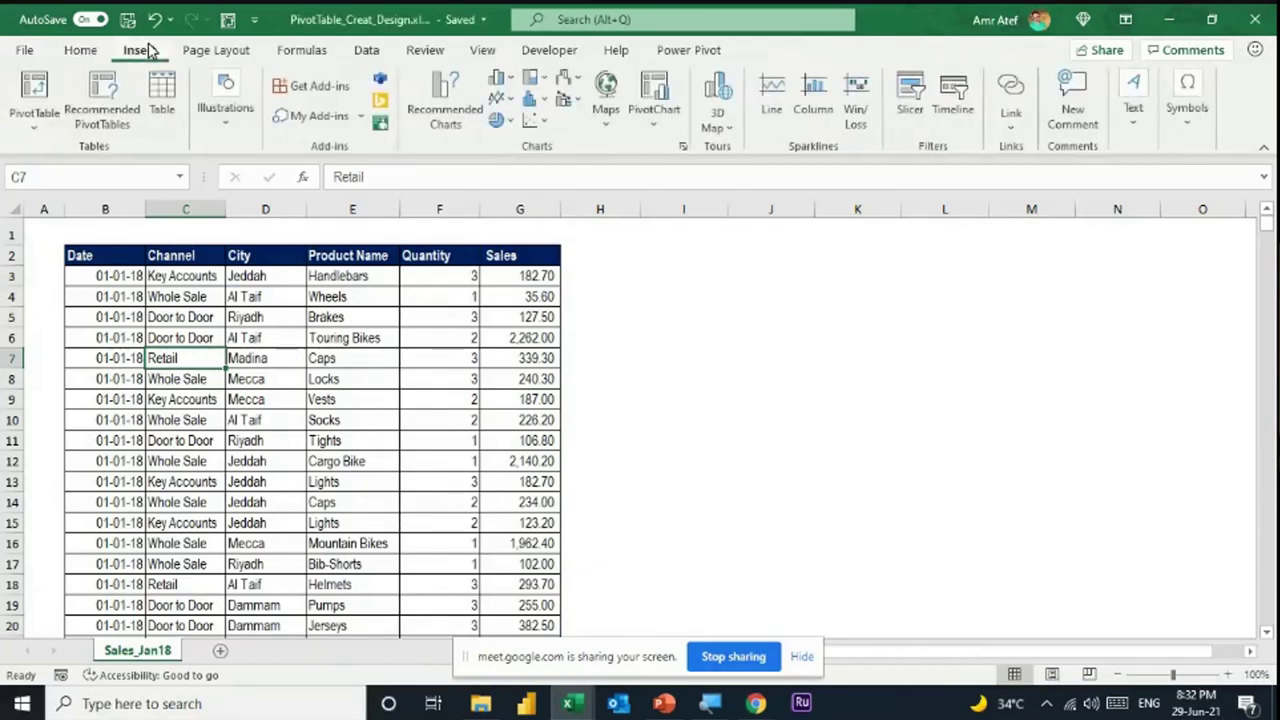
{"action": "left_click", "coordinate": [28, 130]}
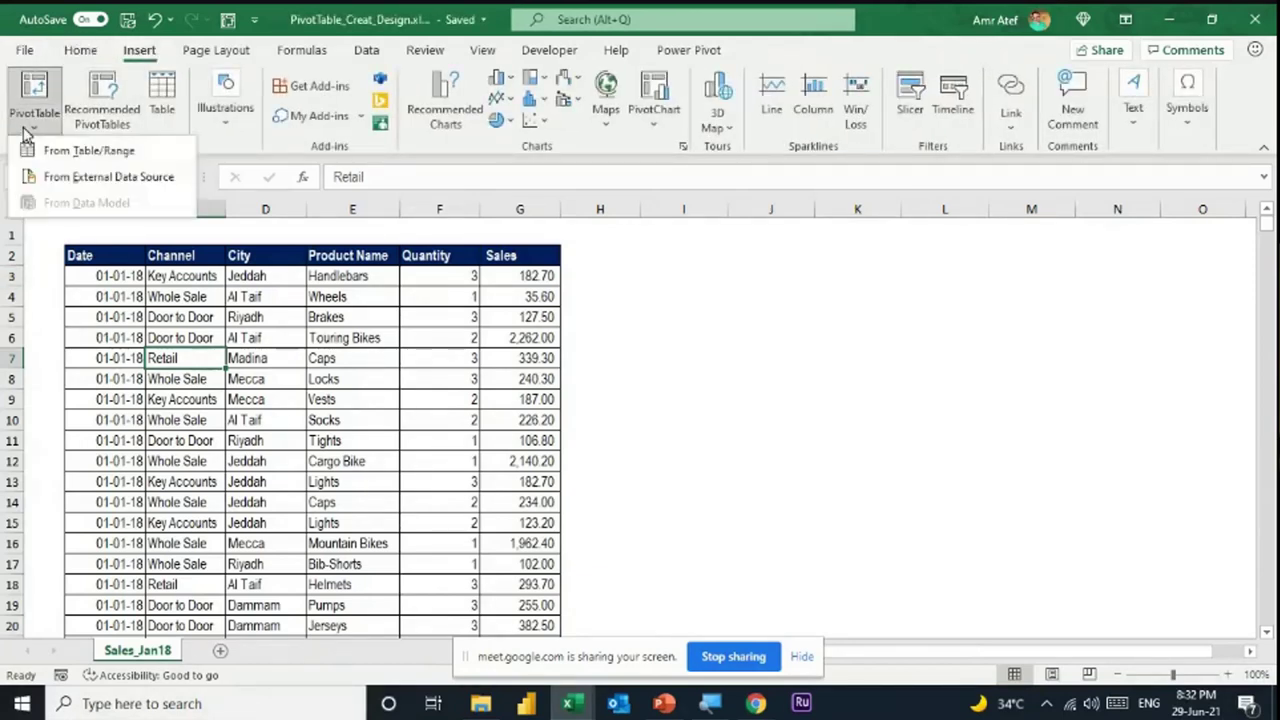
{"action": "left_click", "coordinate": [76, 151]}
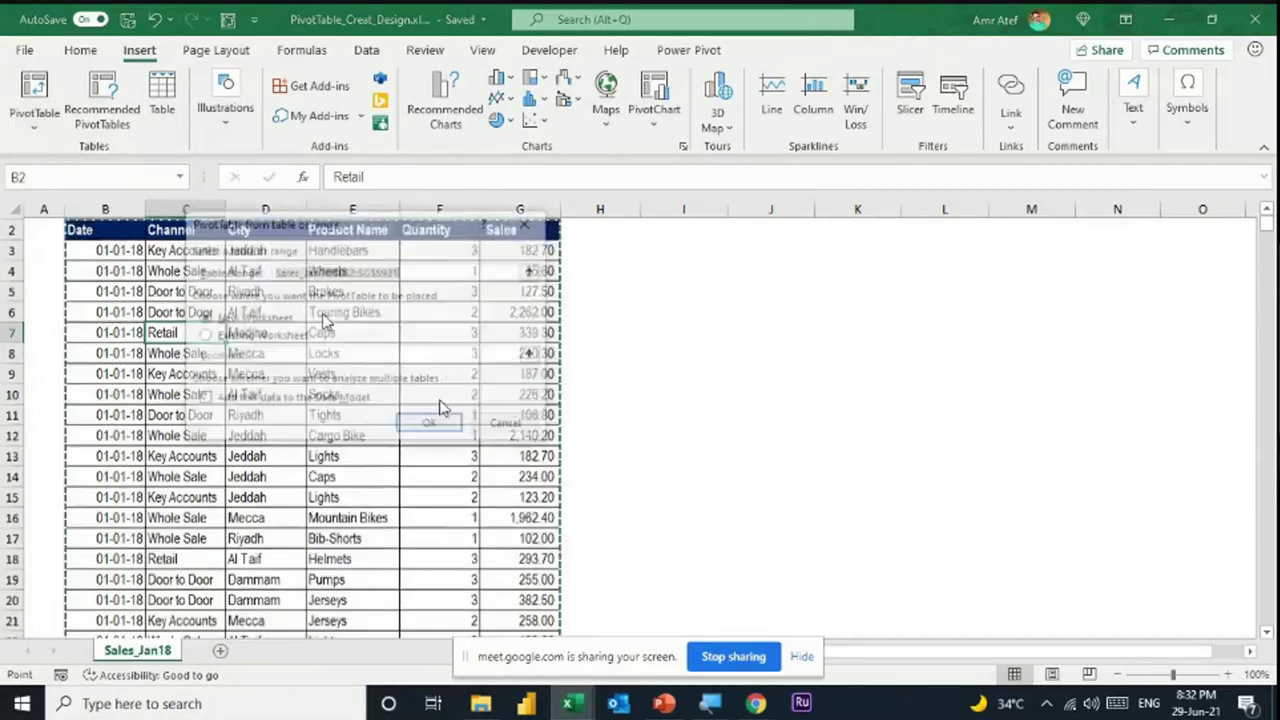
{"action": "left_click_drag", "start_coordinate": [286, 220], "coordinate": [786, 257]}
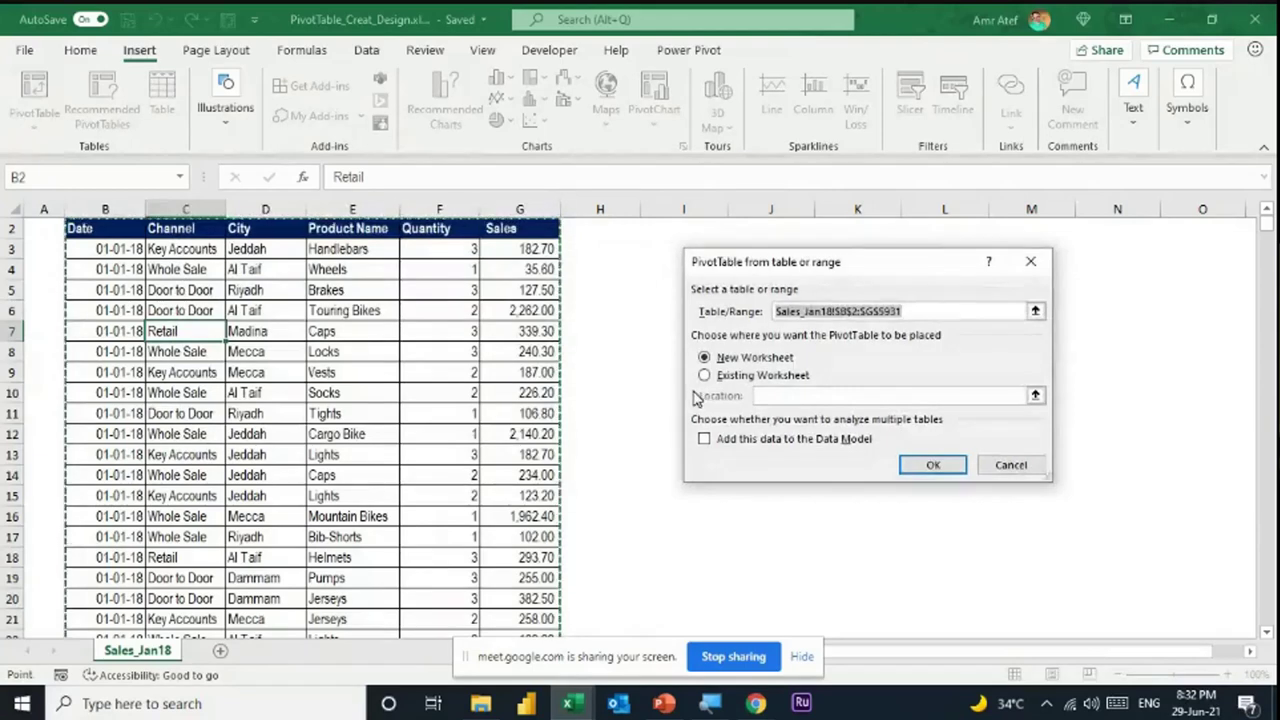
{"action": "key", "text": "Escape"}
{"action": "left_click", "coordinate": [348, 390]}
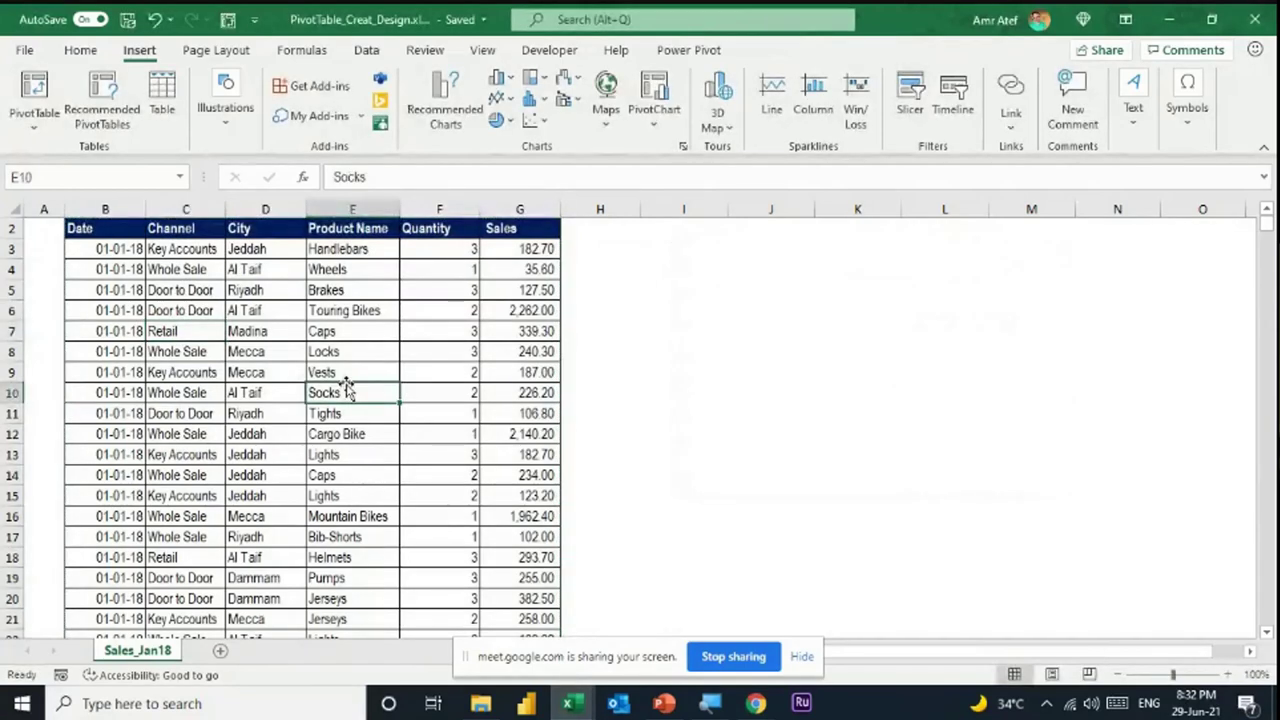
- Insert a PivotTable from the sales range Sales_Jan18!$B$2:$G$5931, placed in the existing worksheet at cell J5
{"action": "left_click", "coordinate": [38, 126]}
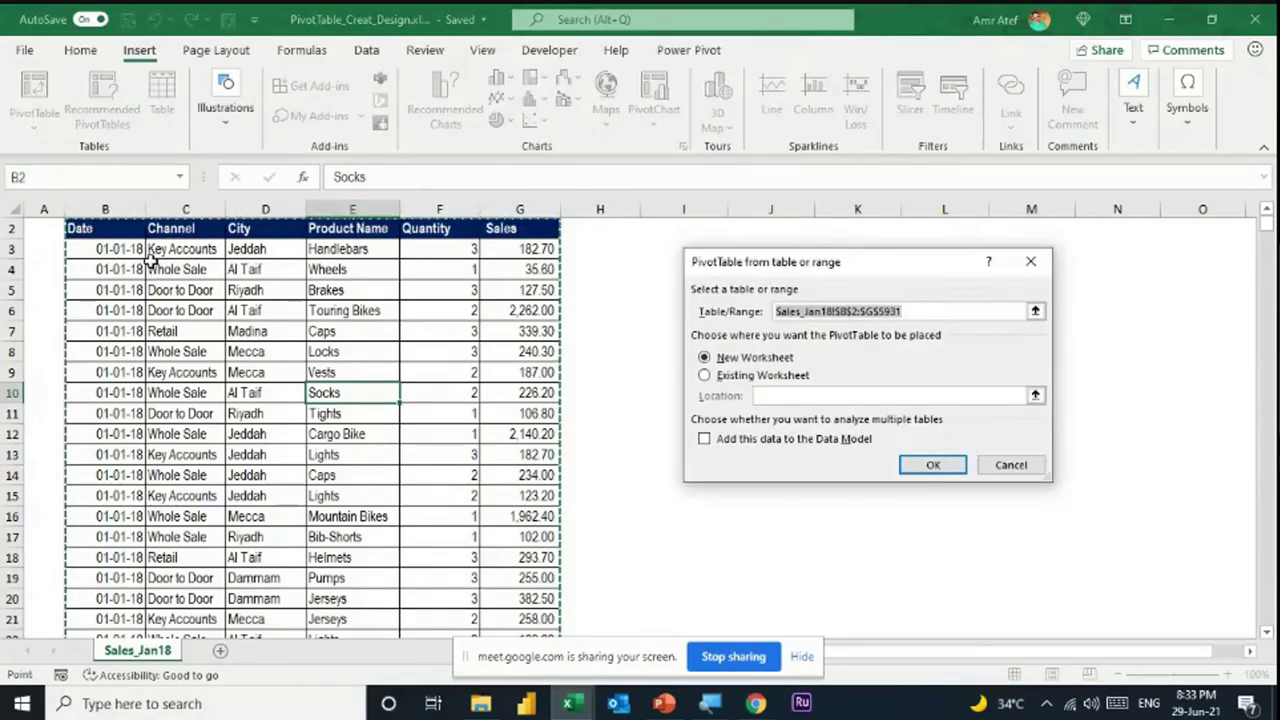
{"action": "left_click_drag", "start_coordinate": [752, 266], "coordinate": [665, 238]}
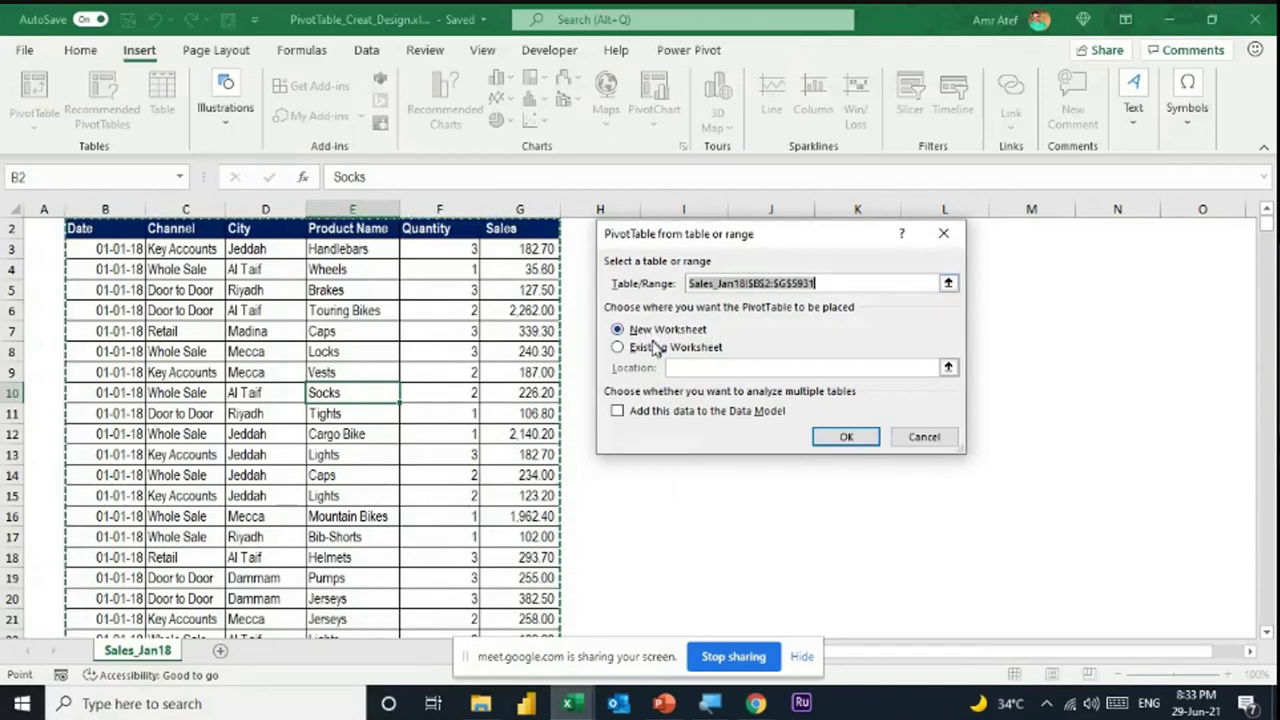
{"action": "left_click", "coordinate": [626, 347]}
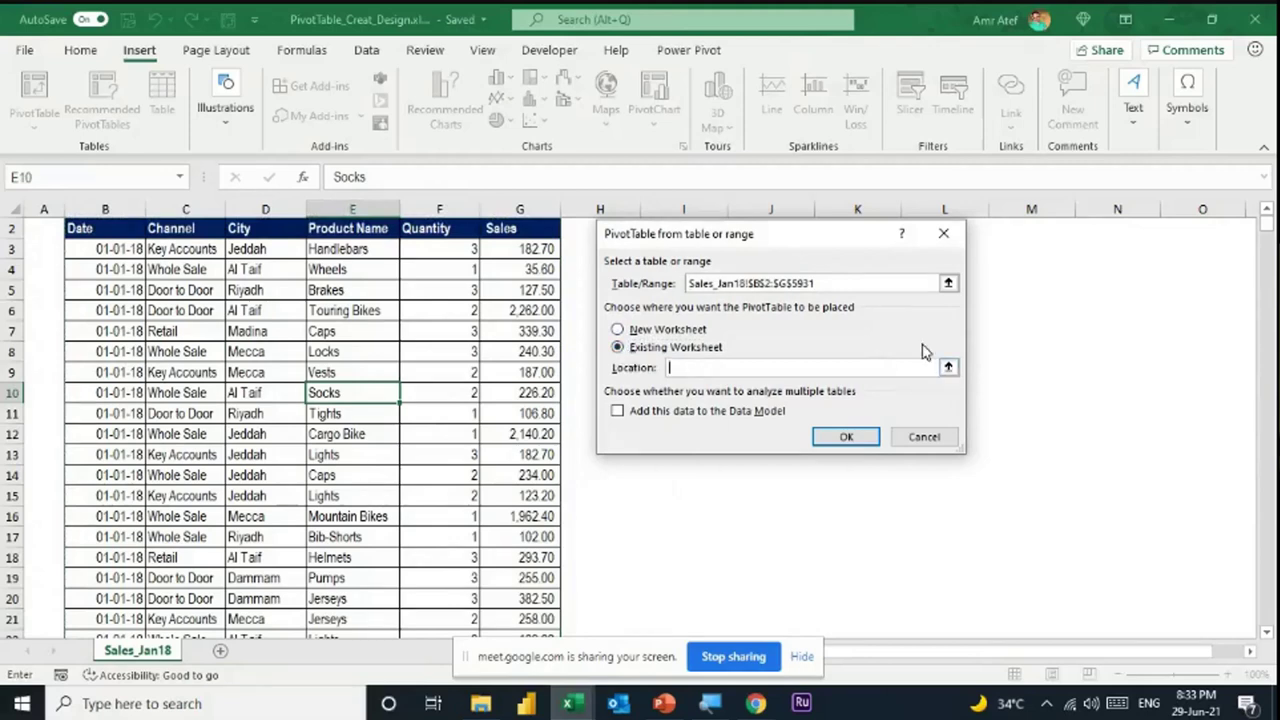
{"action": "left_click_drag", "start_coordinate": [836, 240], "coordinate": [880, 296]}
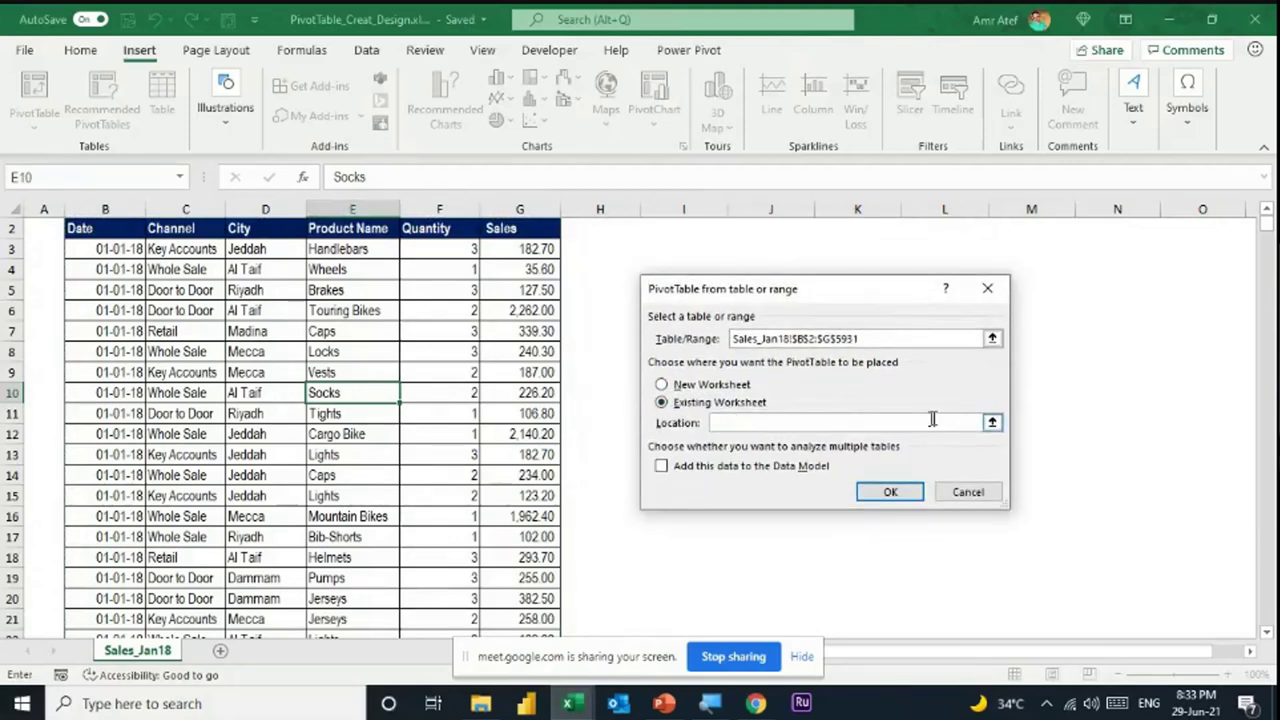
{"action": "left_click", "coordinate": [992, 423]}
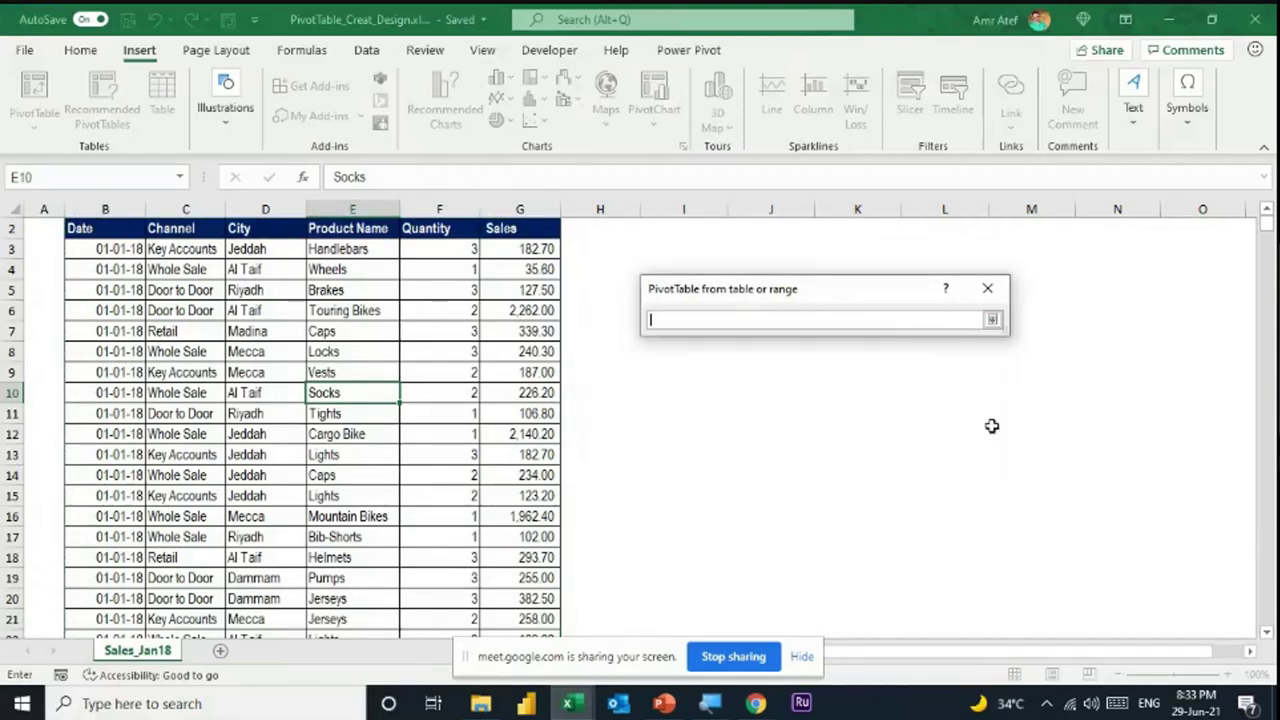
{"action": "left_click", "coordinate": [792, 241]}
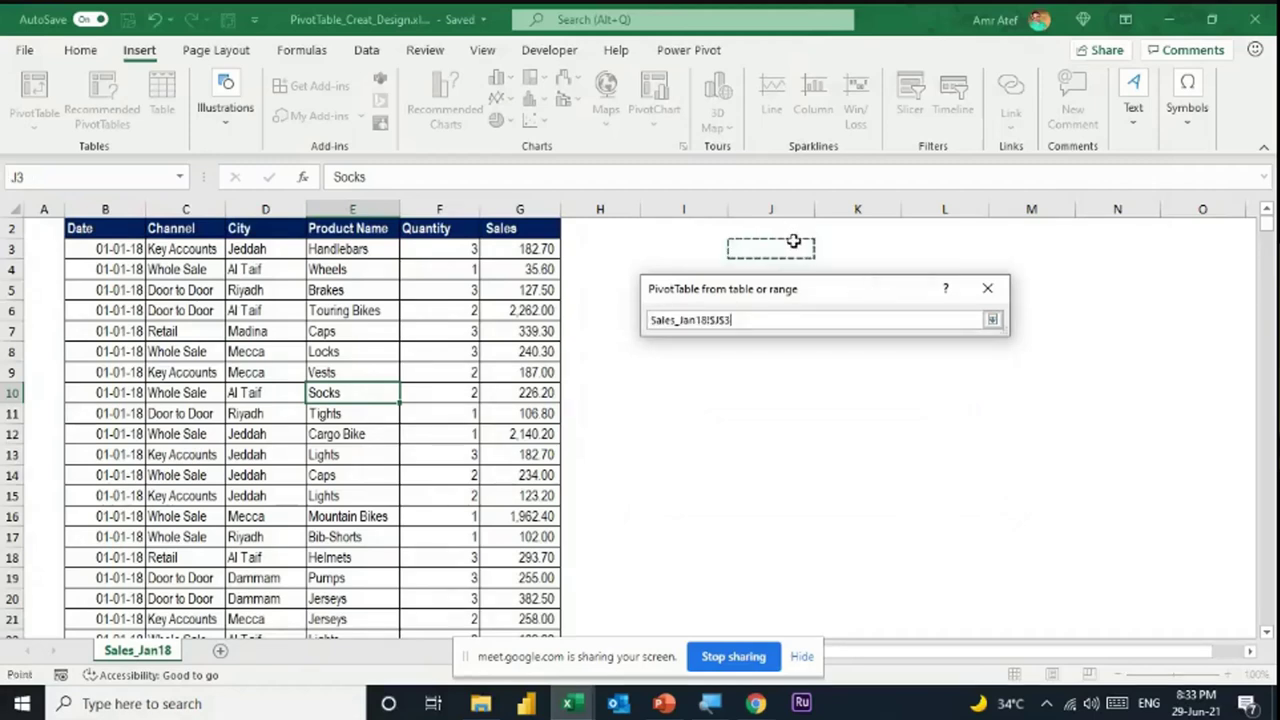
{"action": "left_click", "coordinate": [803, 266]}
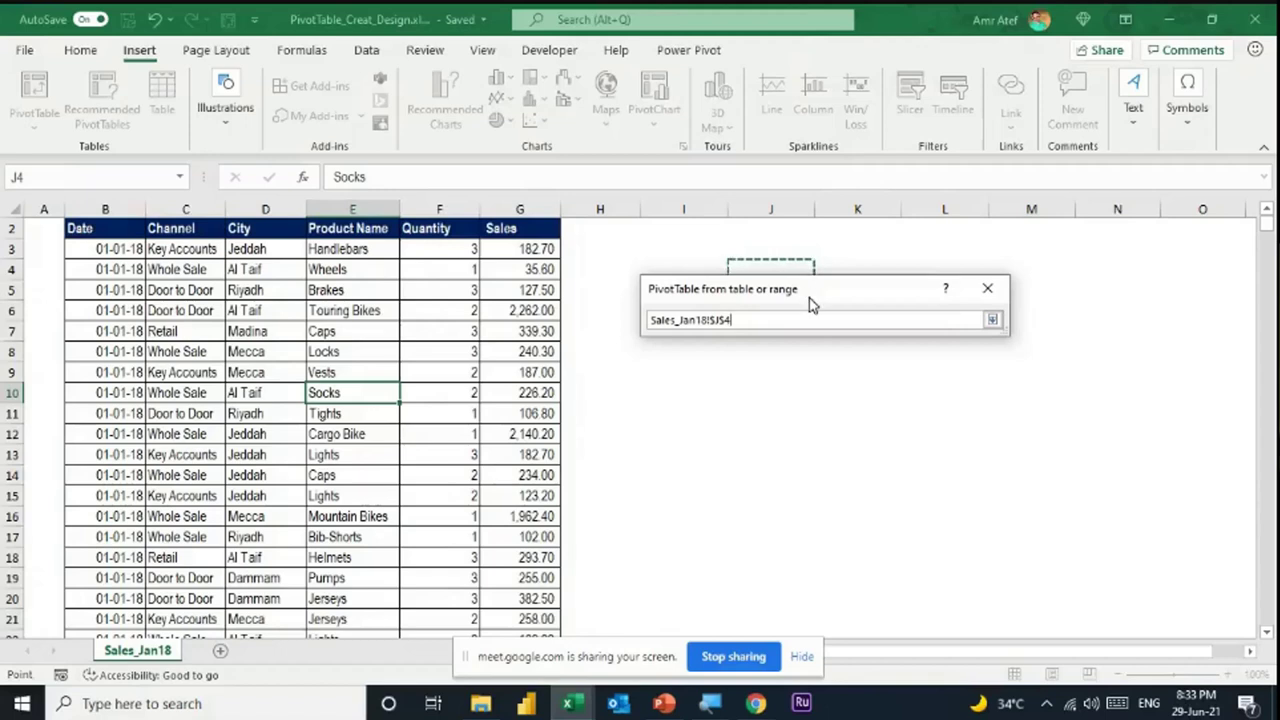
{"action": "left_click_drag", "start_coordinate": [809, 297], "coordinate": [814, 350]}
{"action": "left_click", "coordinate": [780, 289]}
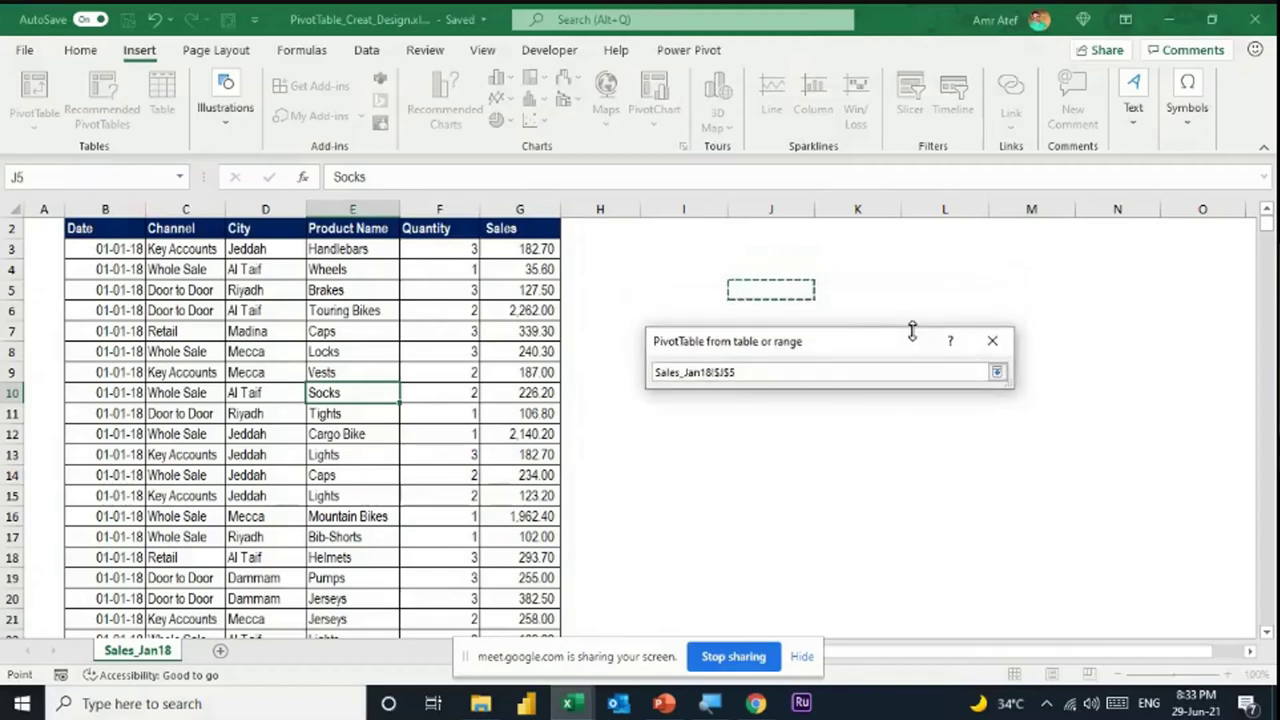
{"action": "left_click", "coordinate": [997, 372]}
{"action": "left_click", "coordinate": [900, 543]}
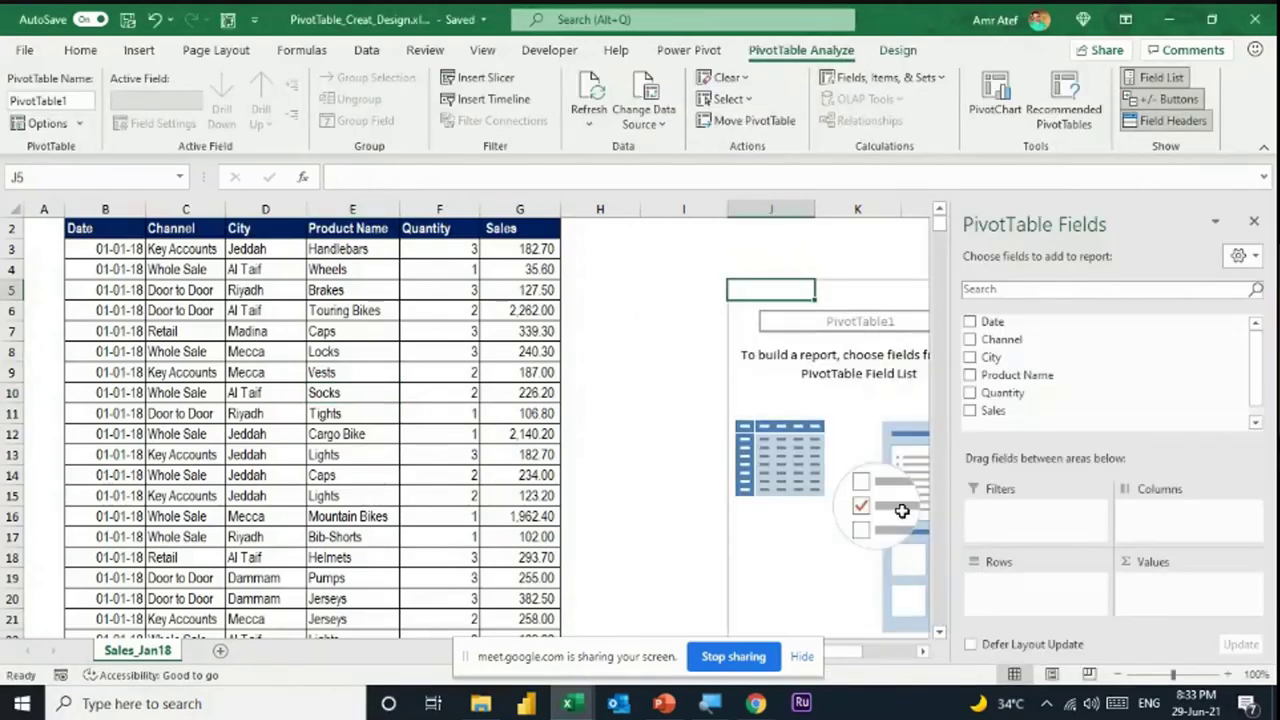
- Rename the new PivotTable as SalesReport
{"action": "left_click", "coordinate": [923, 651]}
{"action": "left_click", "coordinate": [923, 651]}
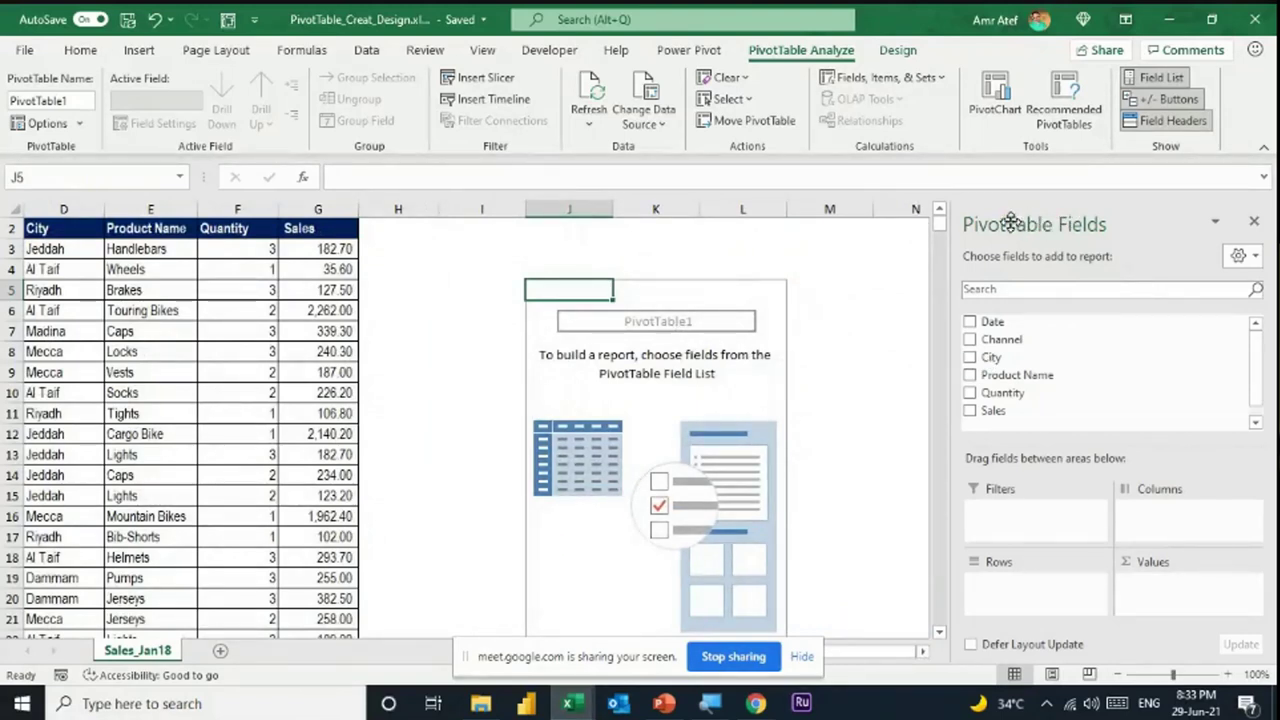
{"action": "left_click", "coordinate": [903, 58]}
{"action": "left_click", "coordinate": [830, 50]}
{"action": "left_click", "coordinate": [70, 100]}
{"action": "type", "text": "SalesReport"}
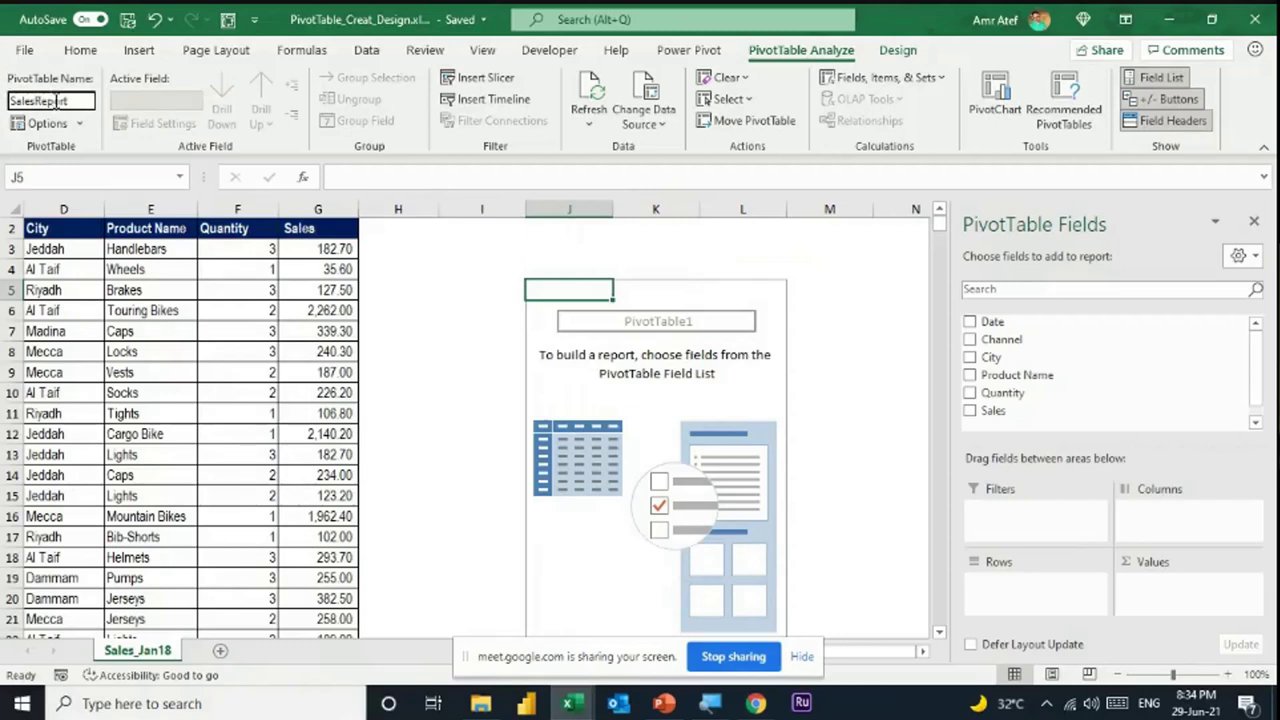
{"action": "key", "text": "Return"}
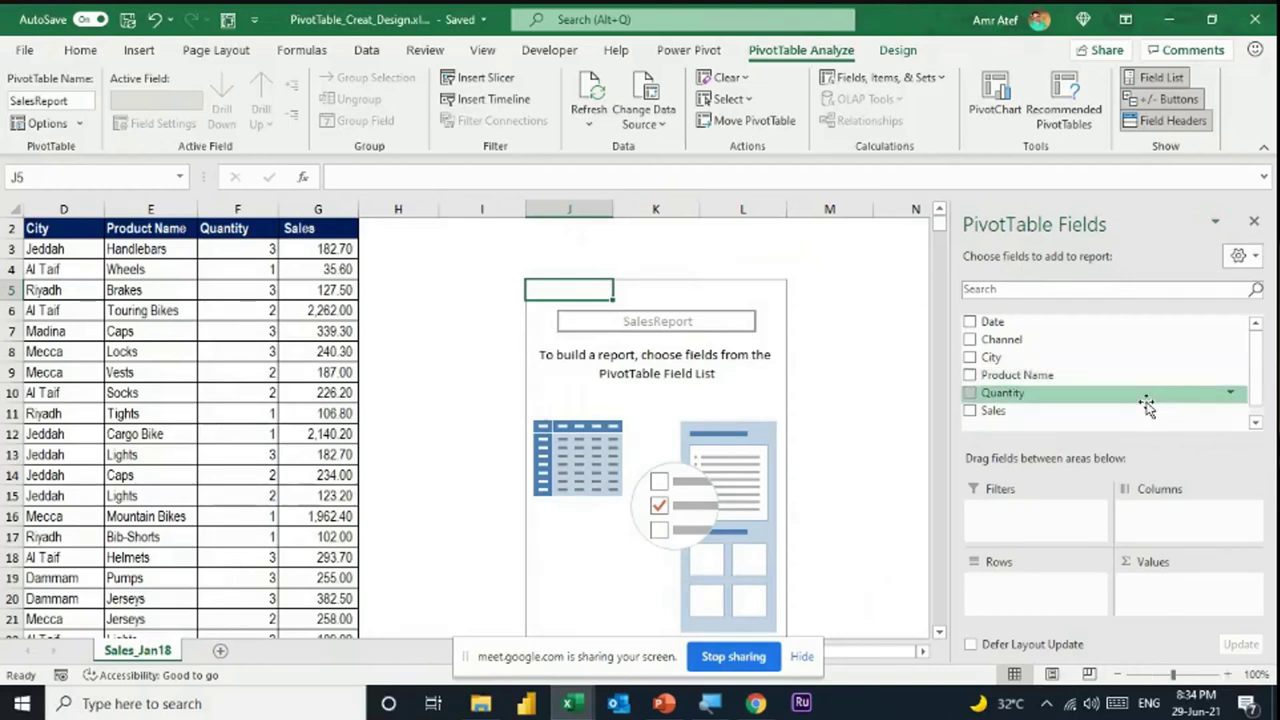
- Undock the PivotTable Fields pane, enlarge it, and leave it floating beside the empty PivotTable
{"action": "left_click_drag", "start_coordinate": [1109, 211], "coordinate": [639, 134]}
{"action": "left_click_drag", "start_coordinate": [755, 375], "coordinate": [1118, 632]}
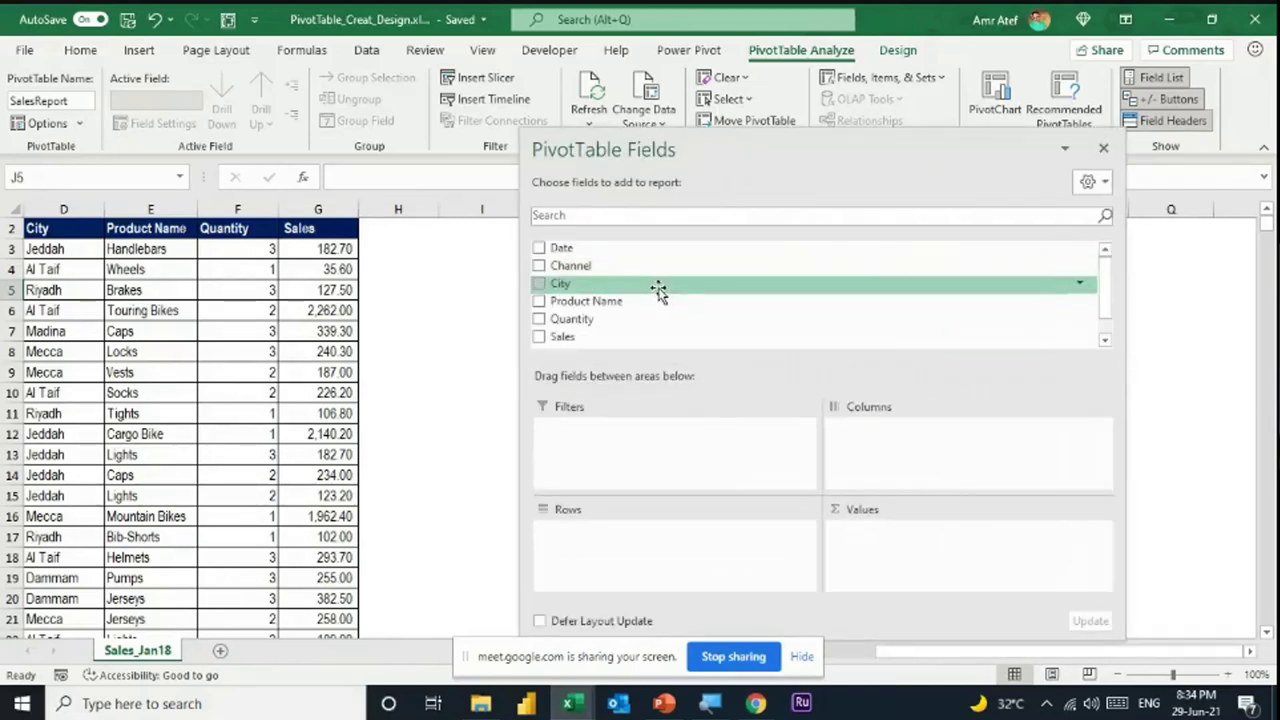
{"action": "left_click_drag", "start_coordinate": [749, 140], "coordinate": [1185, 248]}
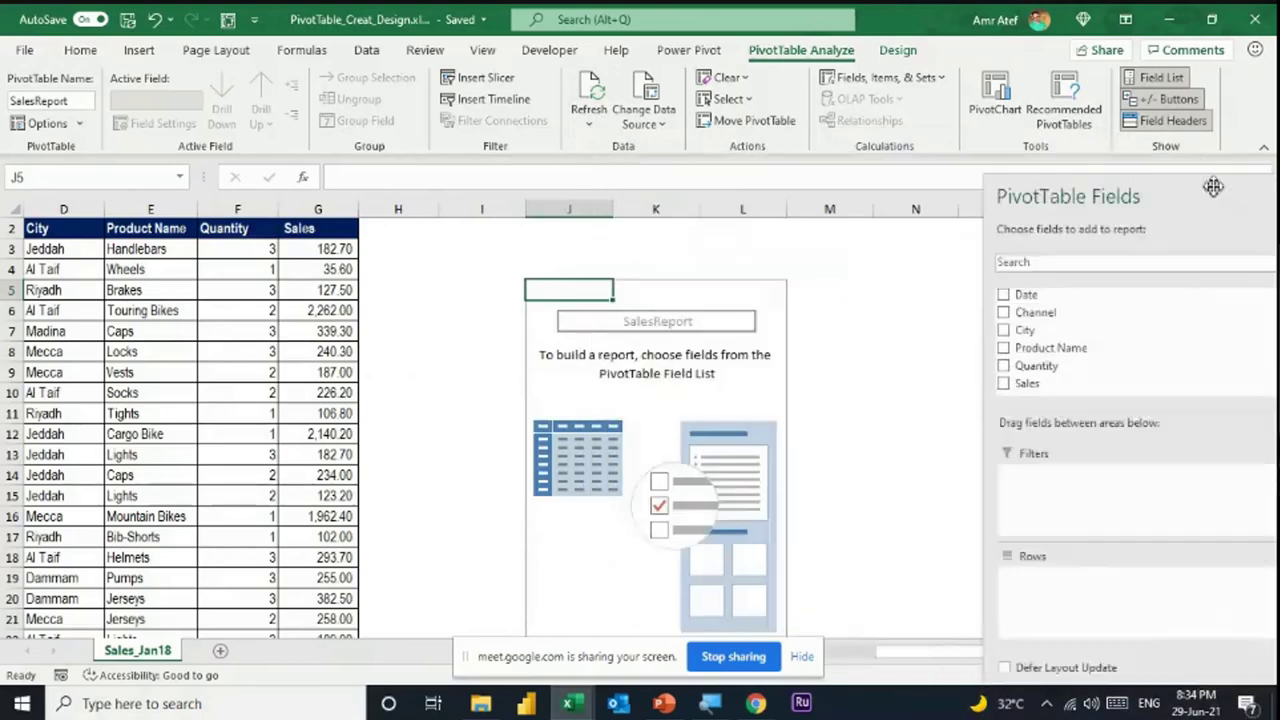
{"action": "double_click", "coordinate": [1143, 217]}
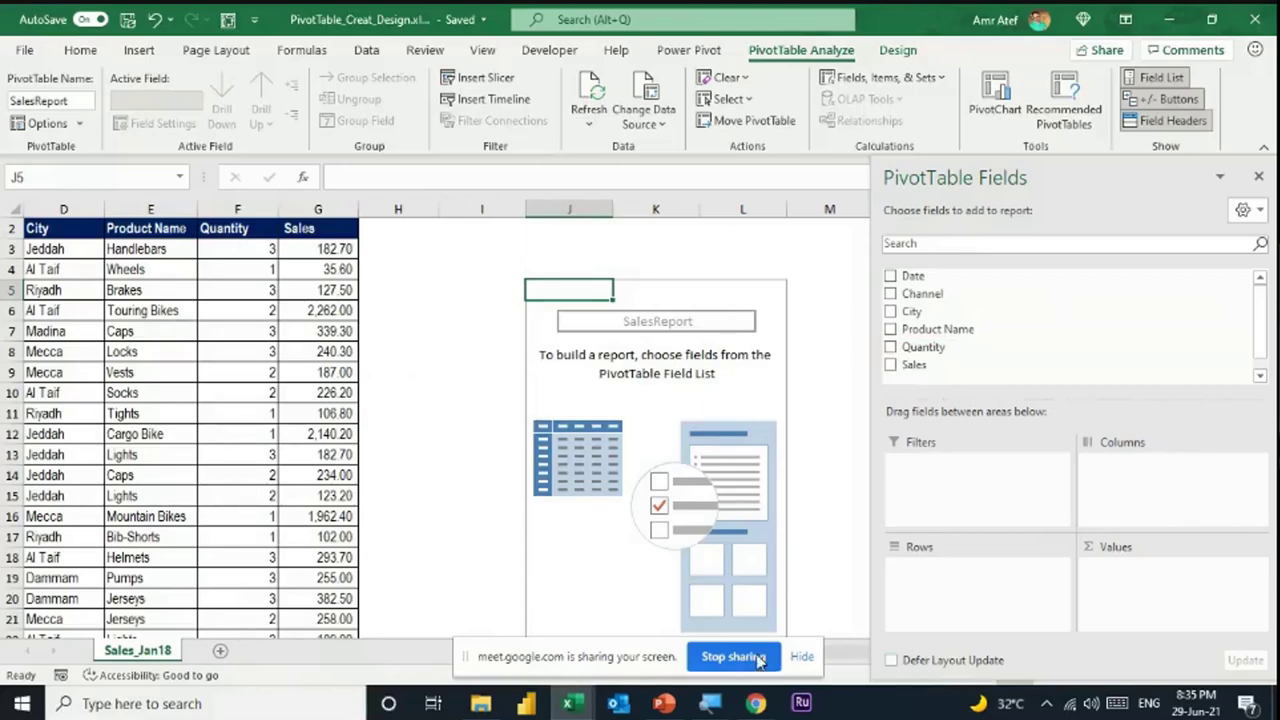
- Add the City field to the PivotTable, compare its labels with source cells D3:D16, and remove the field again
{"action": "scroll", "coordinate": [848, 658], "scroll_direction": "left", "scroll_amount": 3}
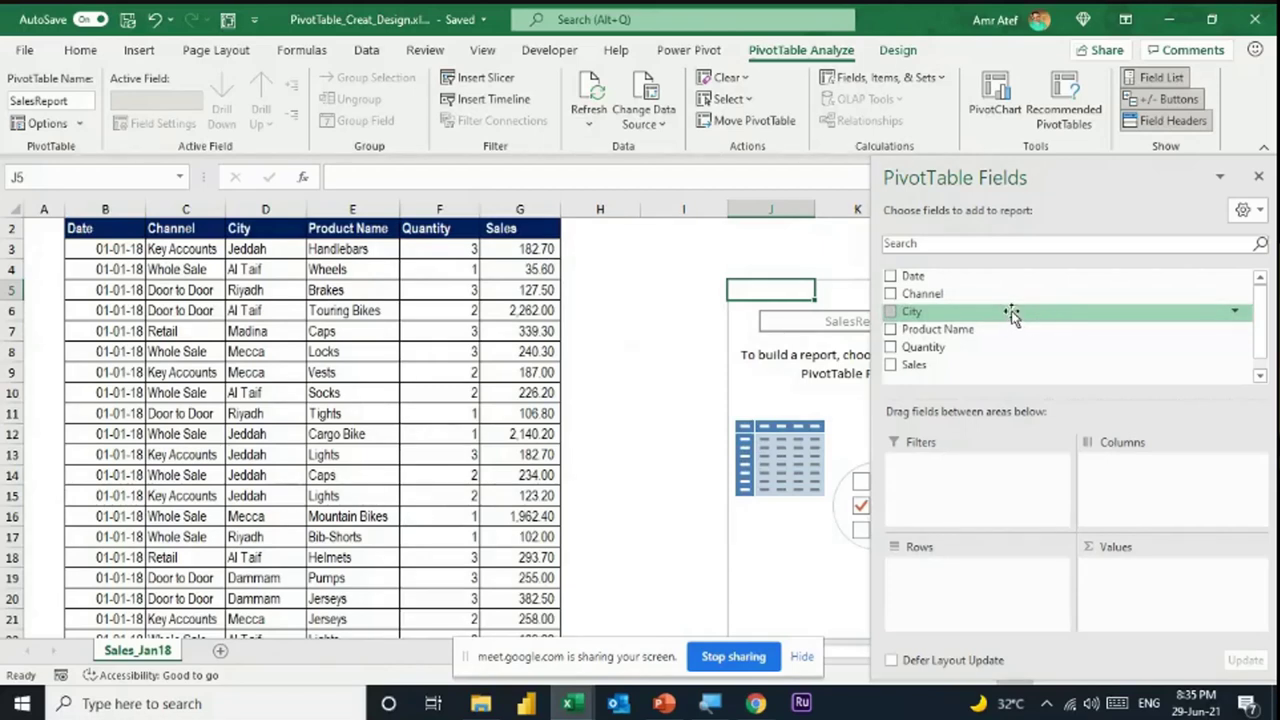
{"action": "left_click", "coordinate": [891, 312]}
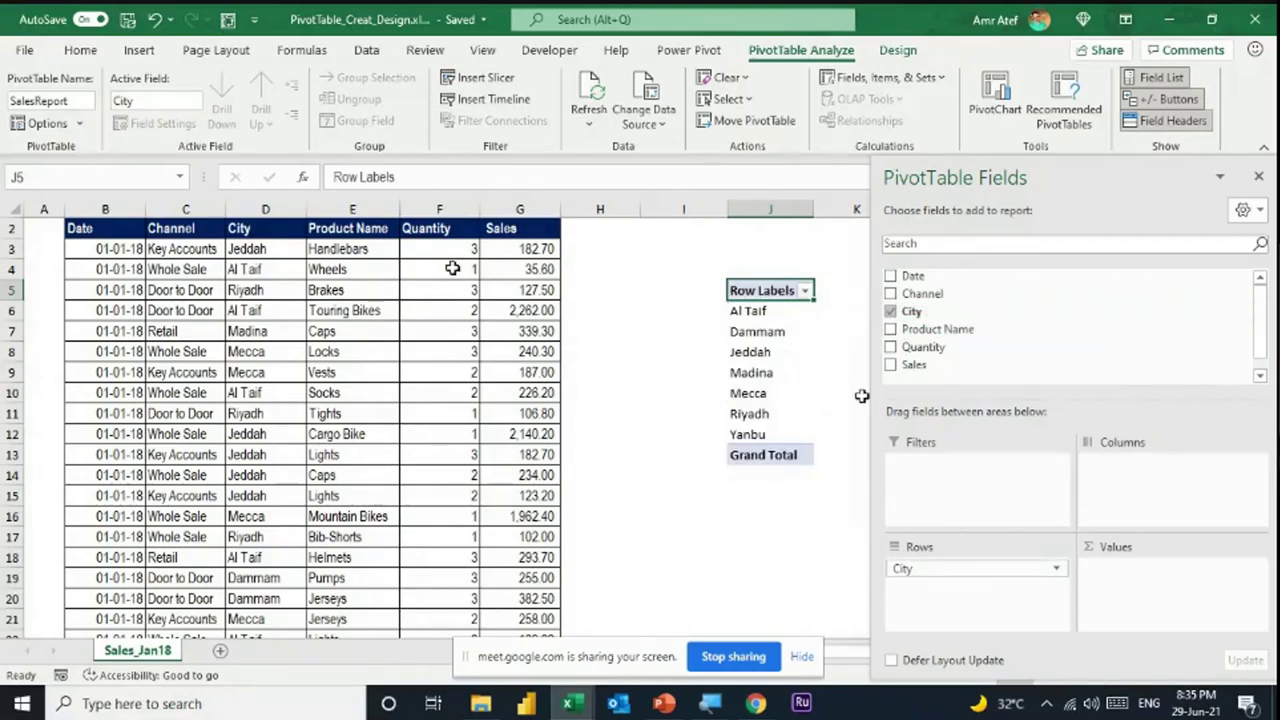
{"action": "left_click_drag", "start_coordinate": [270, 249], "coordinate": [278, 517]}
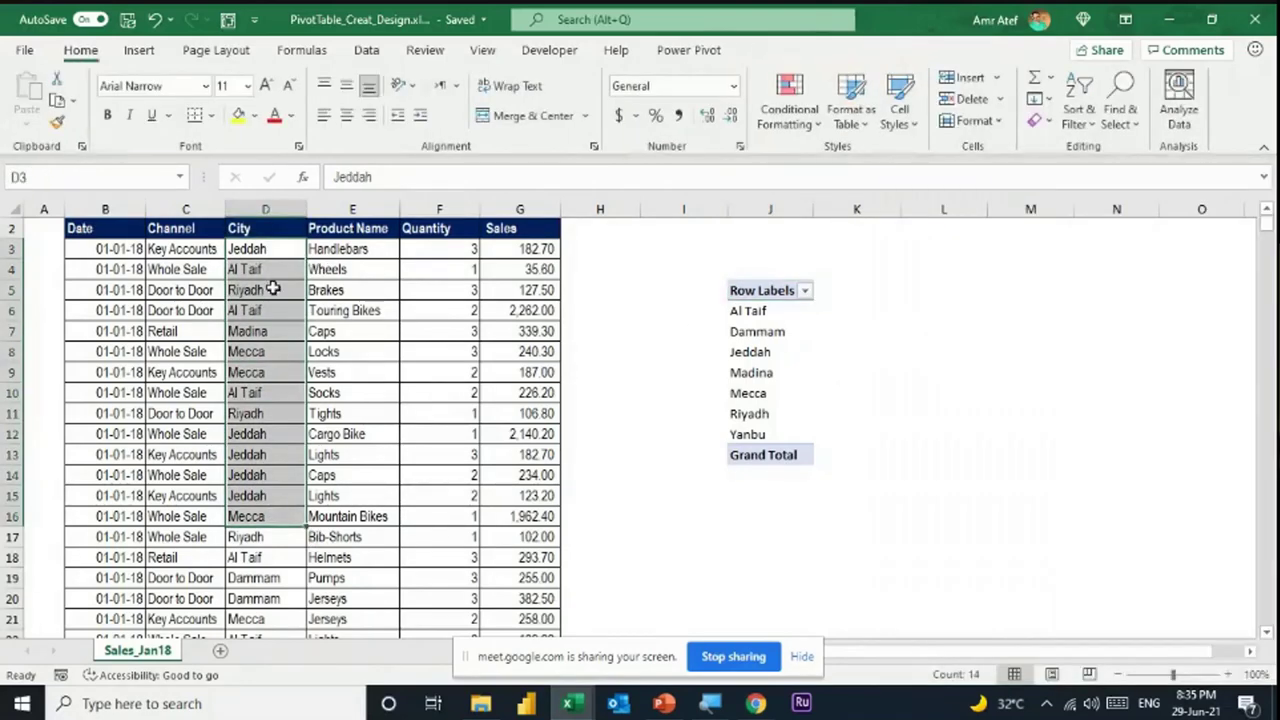
{"action": "left_click", "coordinate": [770, 333]}
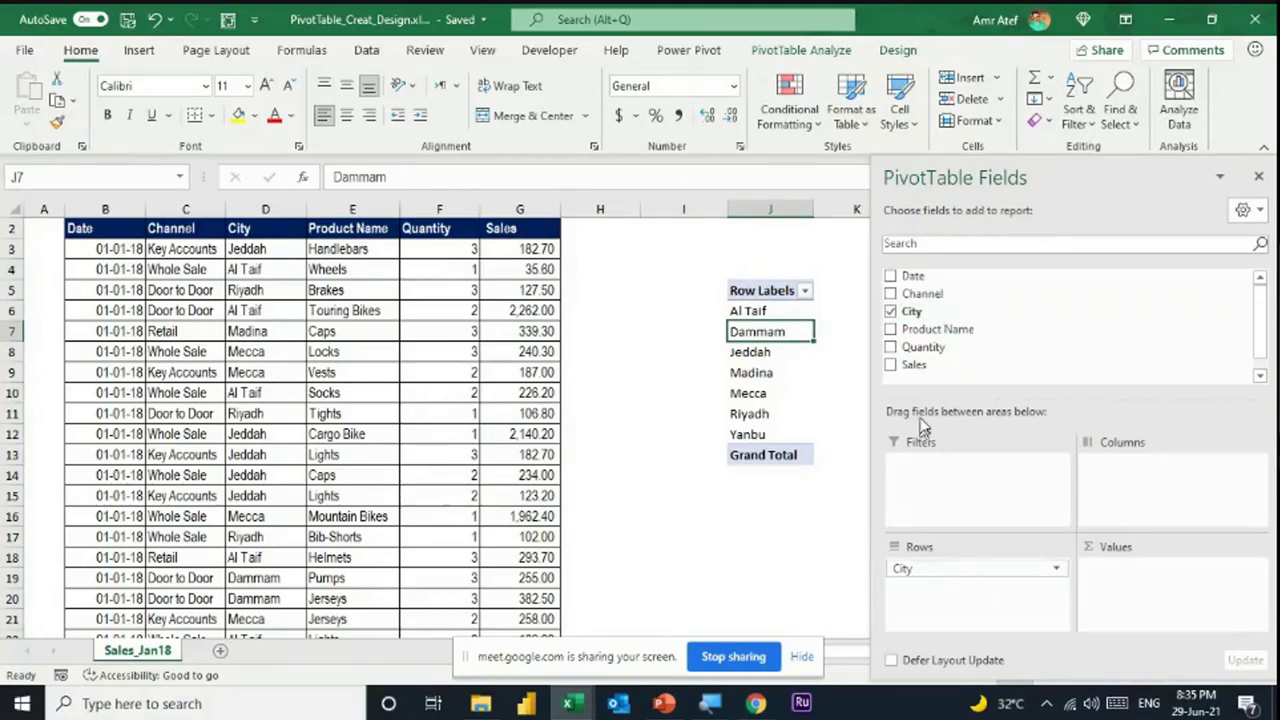
{"action": "left_click", "coordinate": [890, 311]}
- Place the City field in the Rows area and dock the PivotTable Fields pane back in the window
{"action": "left_click_drag", "start_coordinate": [950, 311], "coordinate": [975, 617]}
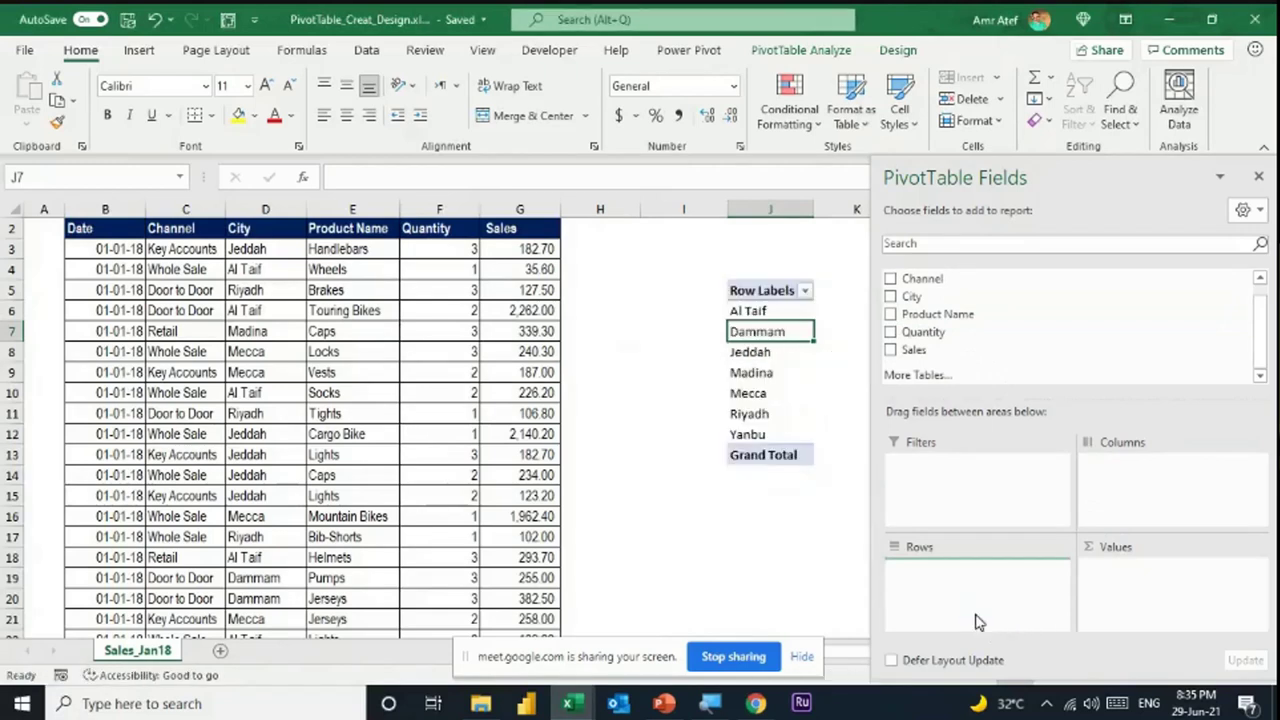
{"action": "left_click_drag", "start_coordinate": [795, 313], "coordinate": [779, 446]}
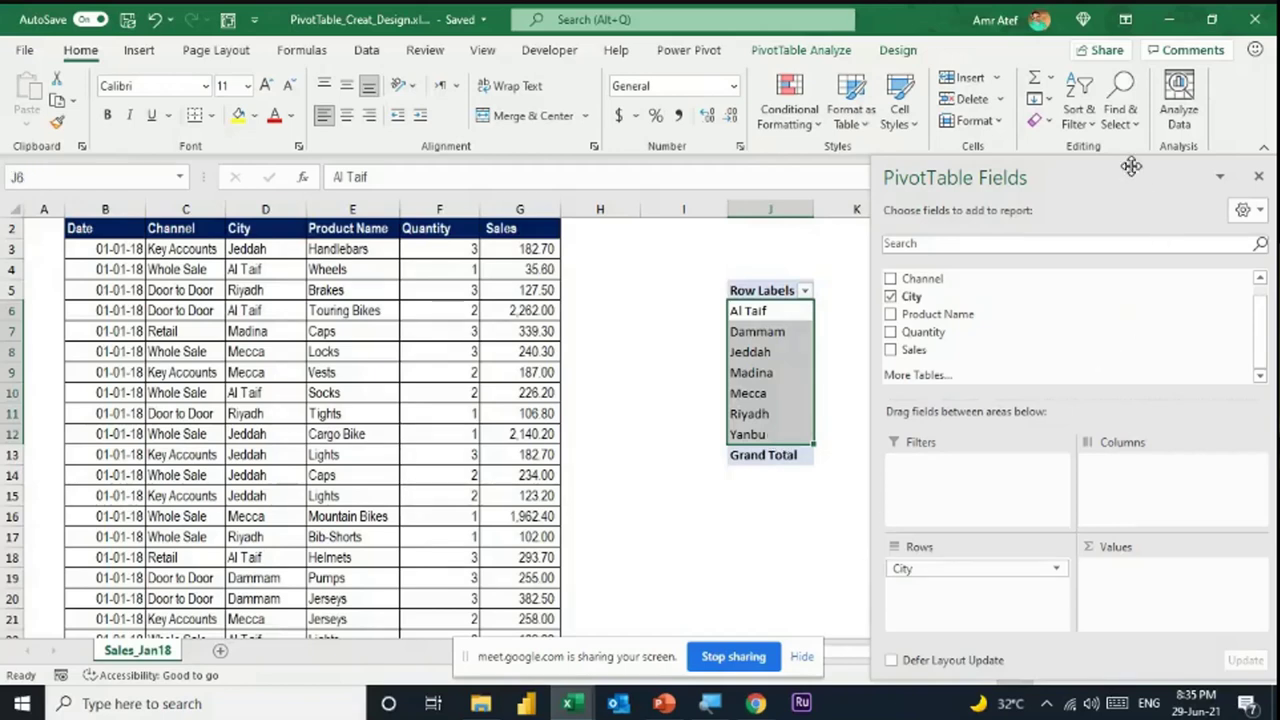
{"action": "left_click_drag", "start_coordinate": [1131, 166], "coordinate": [1112, 232]}
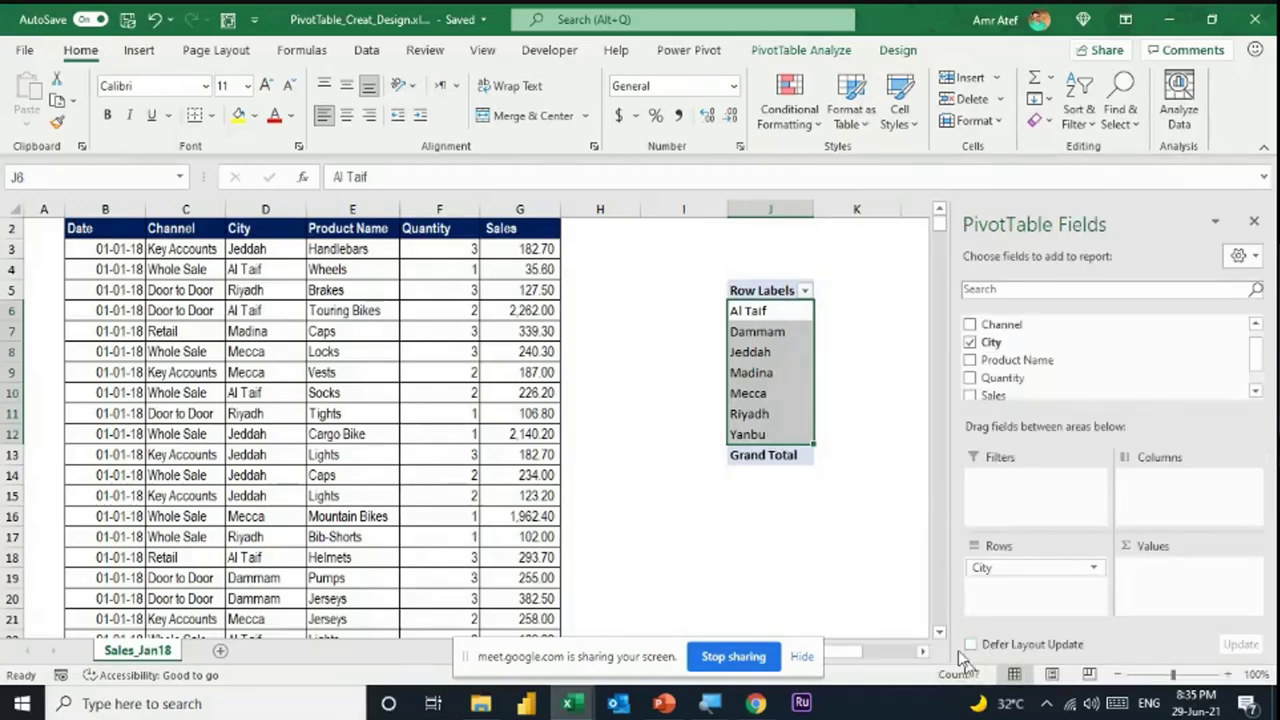
- Check the extent of the source City column starting from D3, and return to the Jeddah label in the PivotTable
{"action": "left_click", "coordinate": [272, 249]}
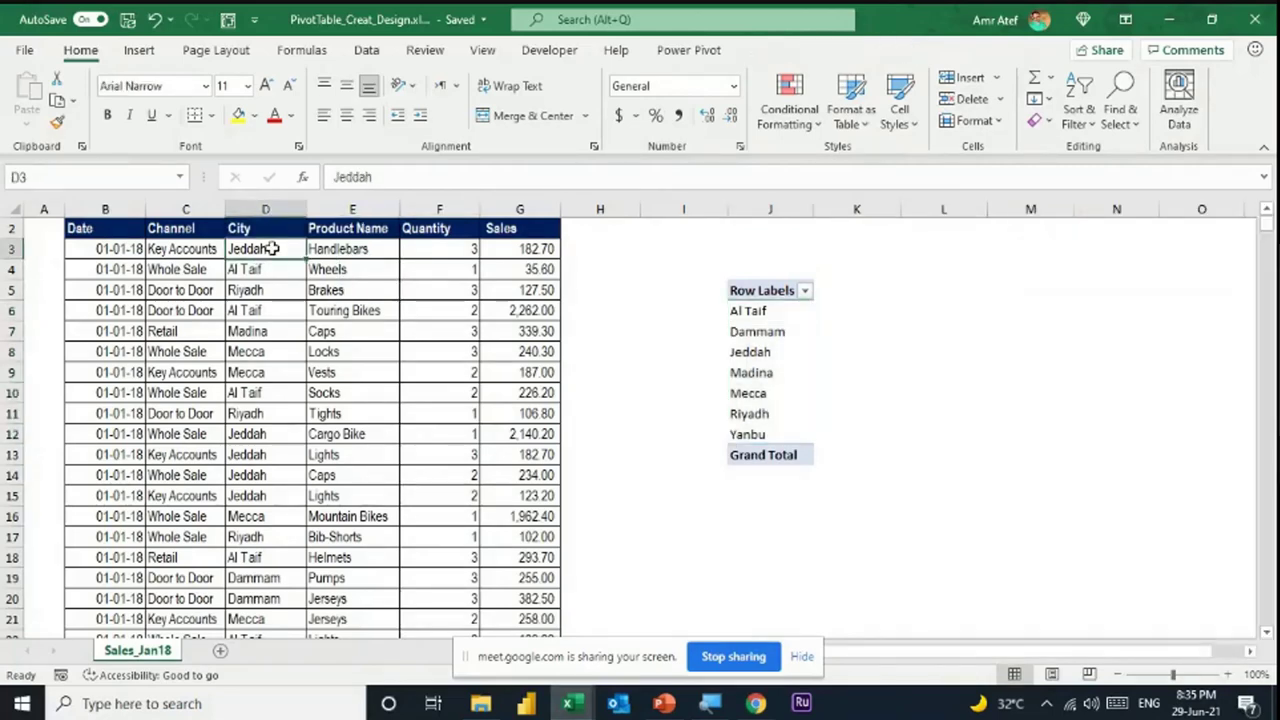
{"action": "key", "text": "ctrl+shift+Down"}
{"action": "key", "text": "ctrl+shift+Up"}
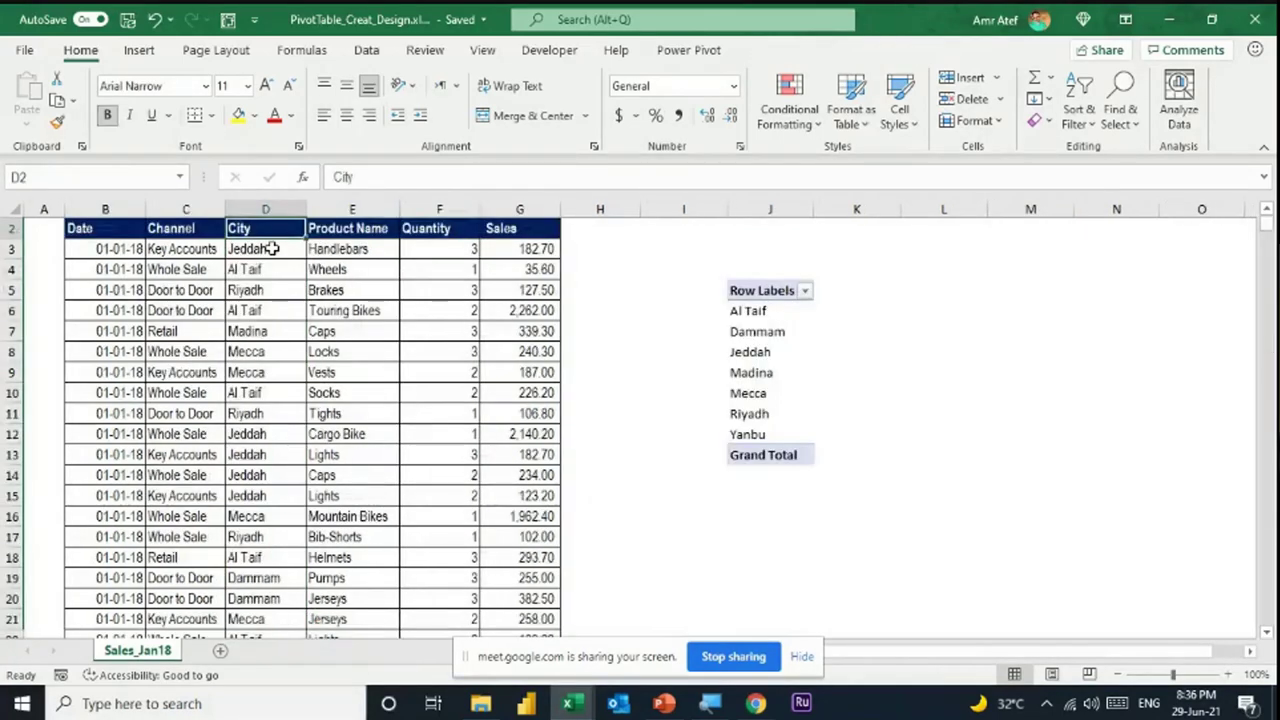
{"action": "left_click", "coordinate": [733, 348]}
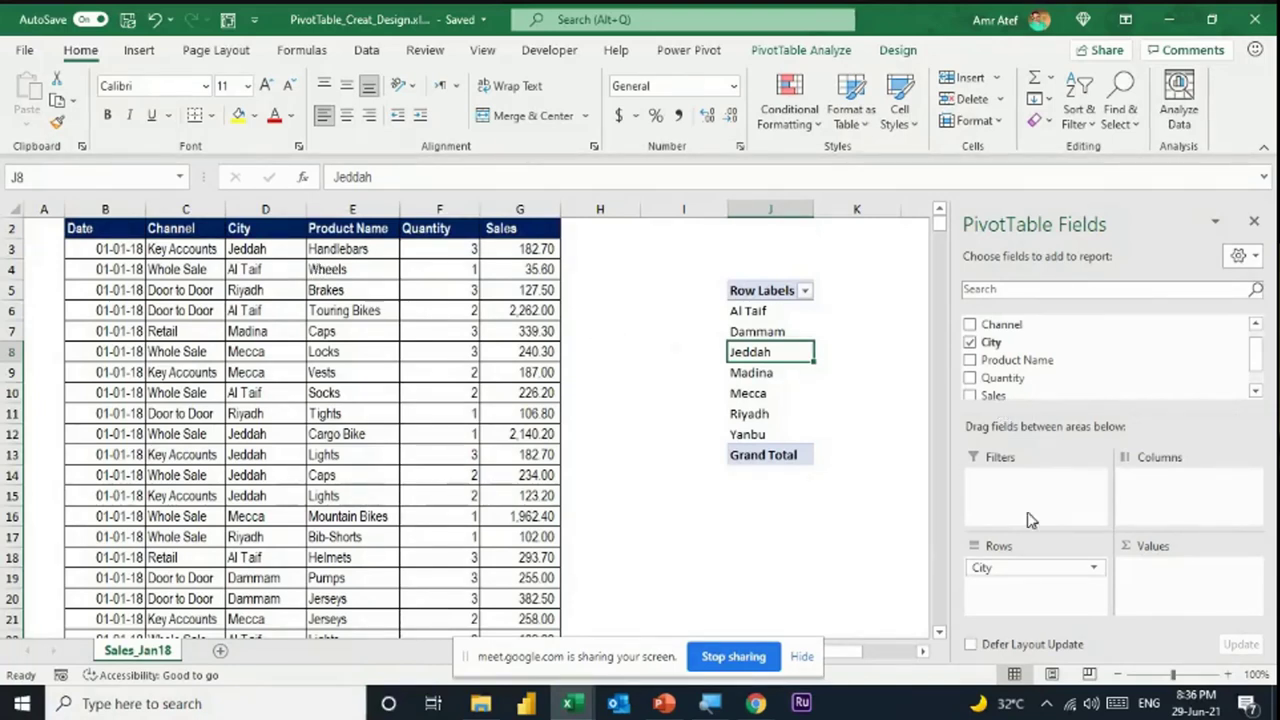
- Try the City field in the Columns area, view the horizontal layout, and move it back to Rows
{"action": "left_click_drag", "start_coordinate": [1008, 568], "coordinate": [1200, 510]}
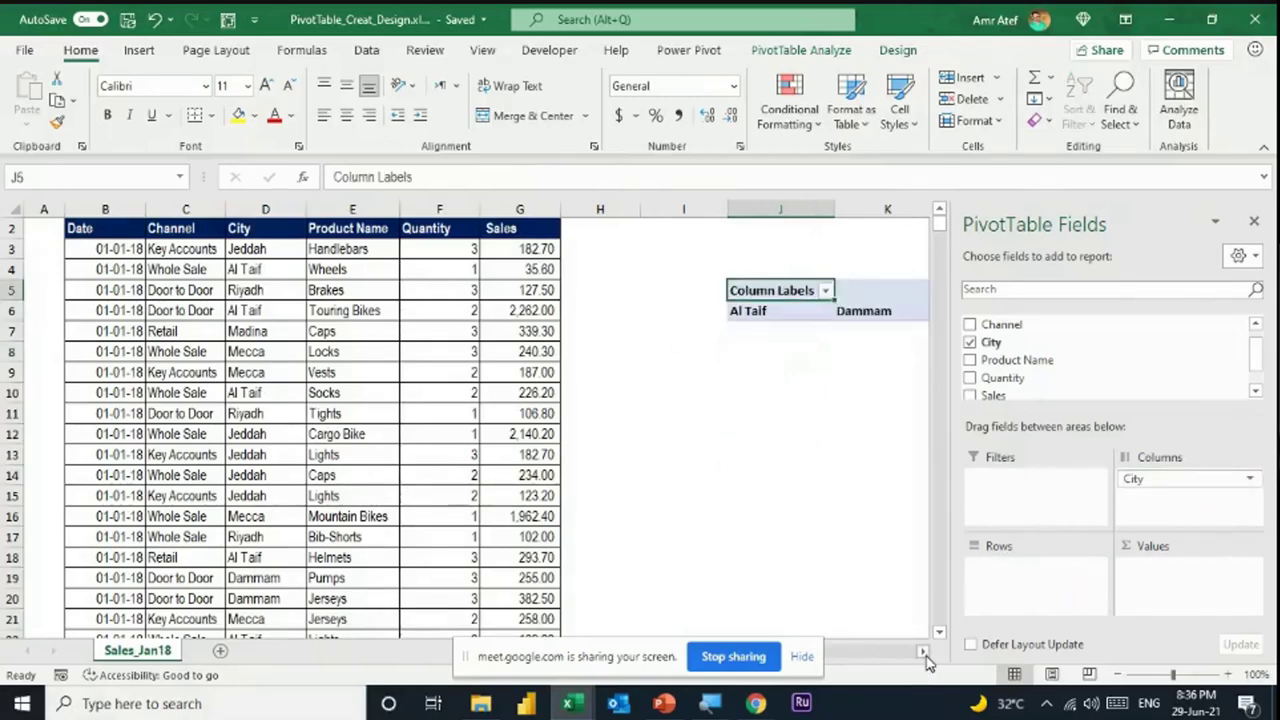
{"action": "left_click", "coordinate": [923, 652]}
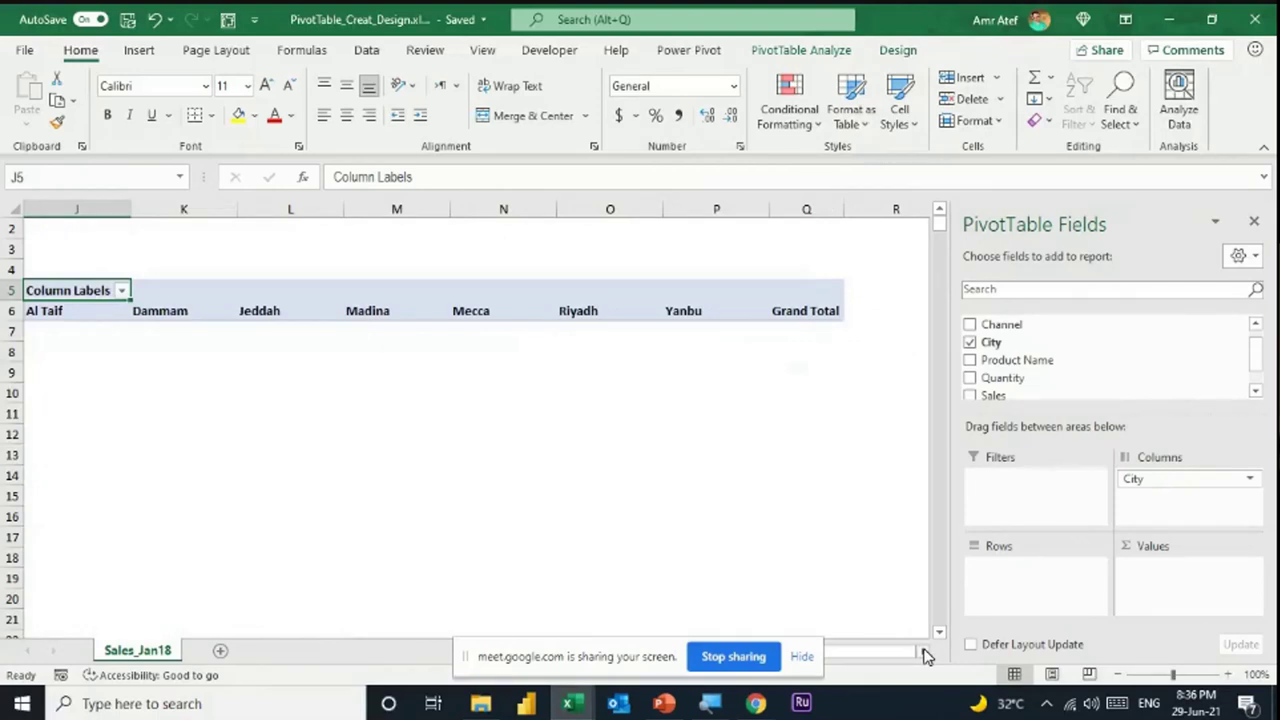
{"action": "left_click_drag", "start_coordinate": [1165, 479], "coordinate": [1072, 584]}
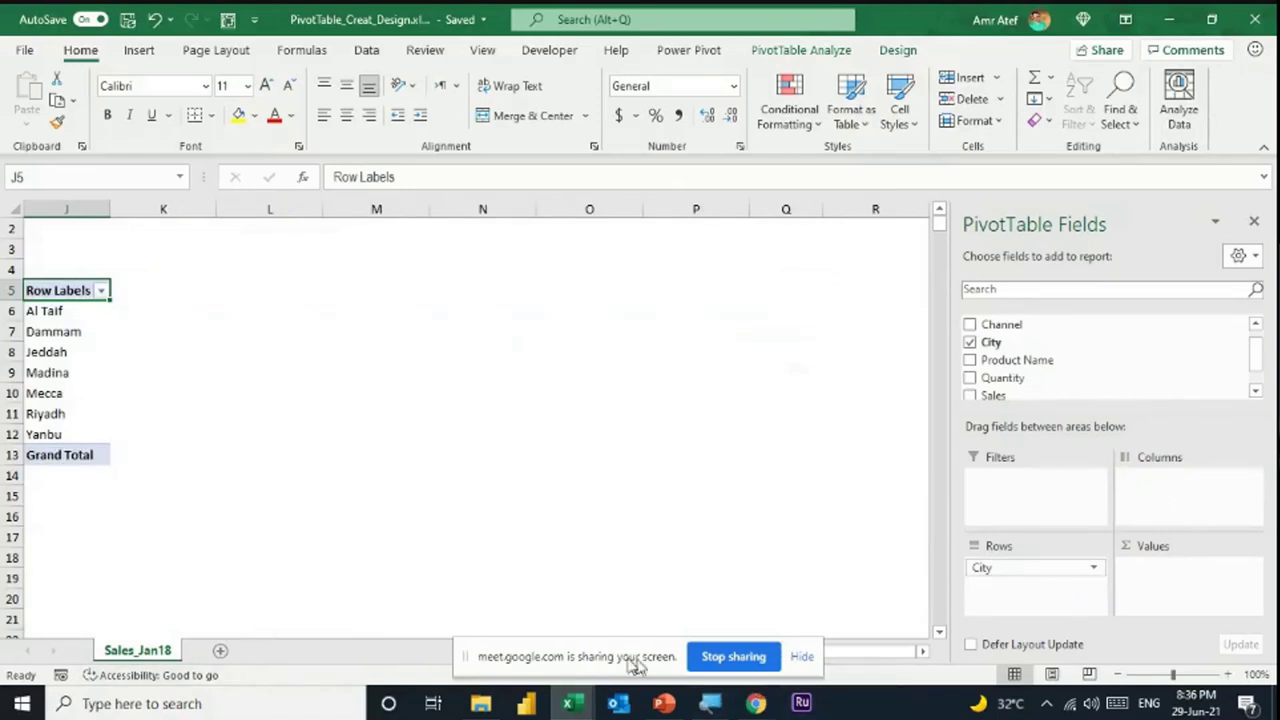
- Add the Sales field to the Values area so each city's sales are summed
{"action": "left_click_drag", "start_coordinate": [886, 660], "coordinate": [860, 658]}
{"action": "left_click", "coordinate": [225, 331]}
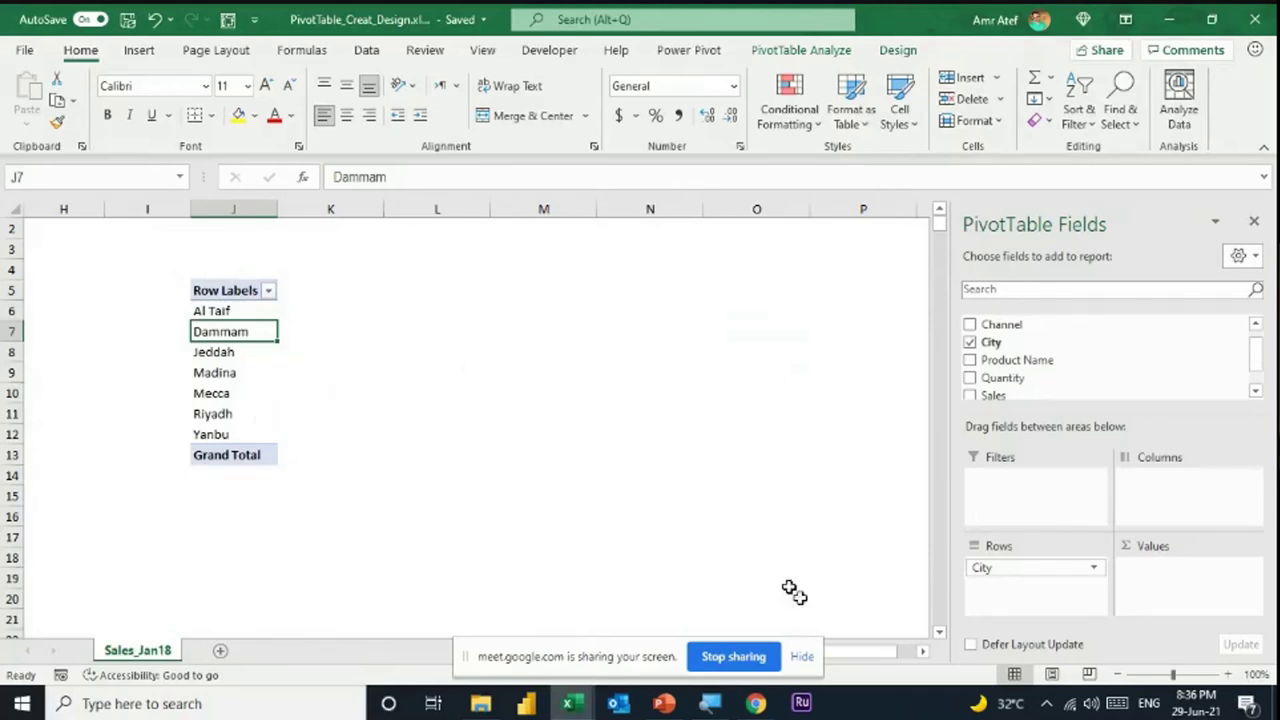
{"action": "left_click_drag", "start_coordinate": [866, 658], "coordinate": [828, 656]}
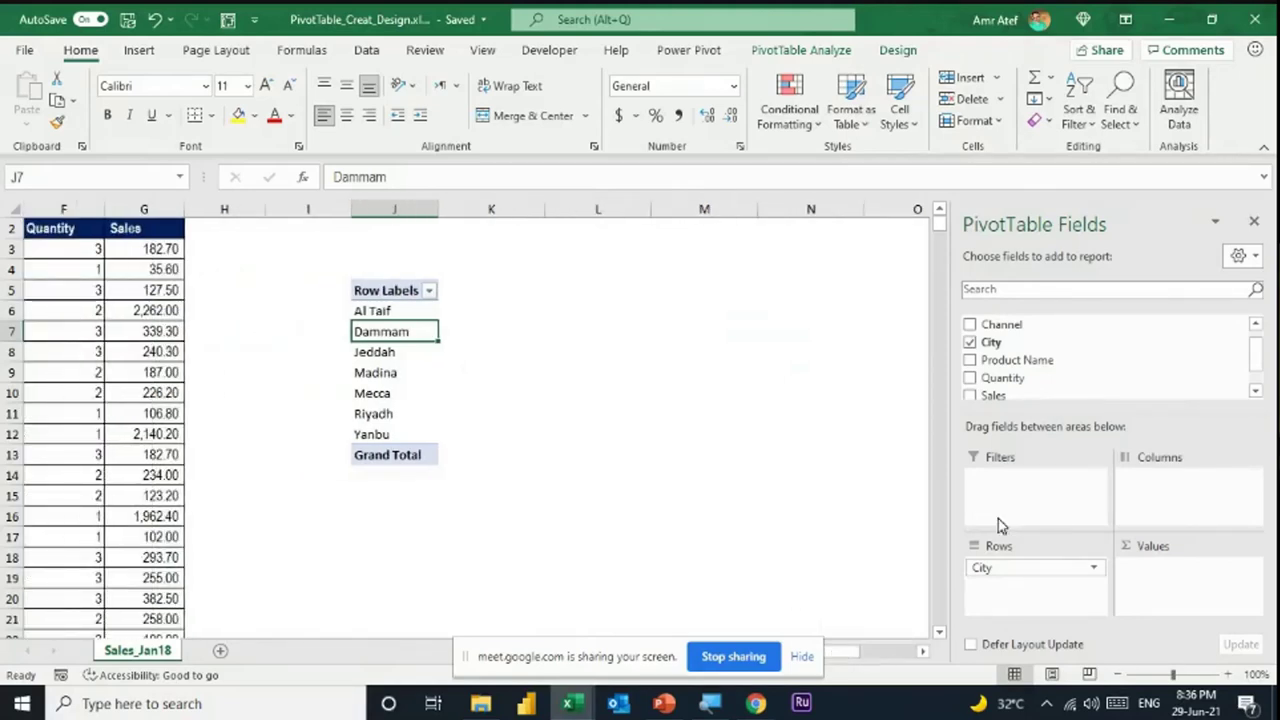
{"action": "scroll", "coordinate": [1034, 368], "scroll_direction": "up", "scroll_amount": 1}
{"action": "scroll", "coordinate": [1020, 372], "scroll_direction": "down", "scroll_amount": 2}
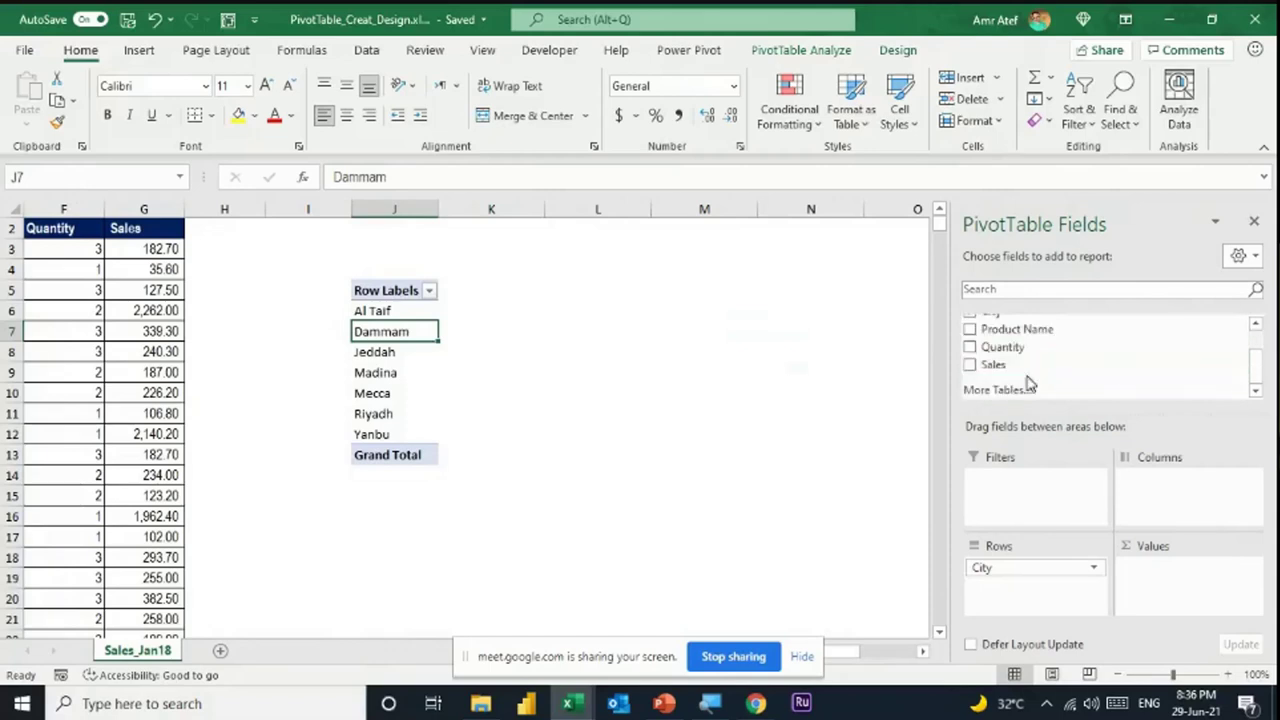
{"action": "left_click", "coordinate": [970, 367]}
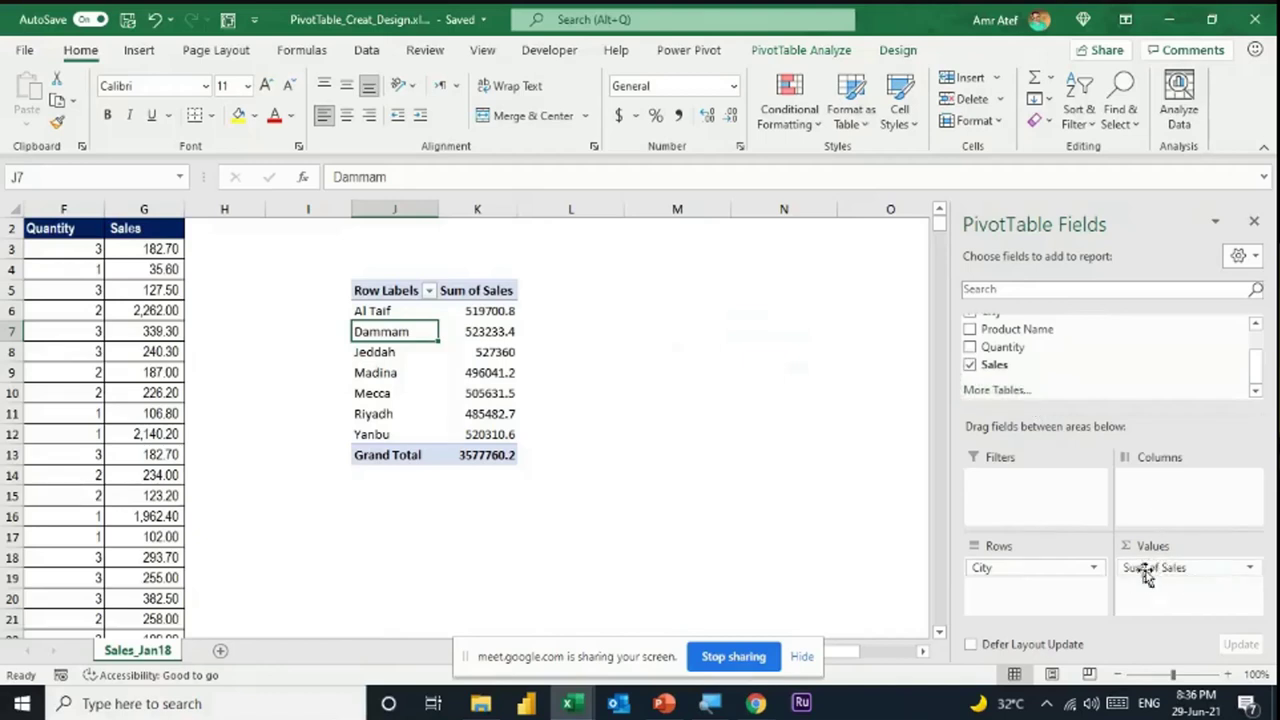
- Examine the Sum of Sales figures for Al Taif and Dammam in the PivotTable
{"action": "left_click_drag", "start_coordinate": [1155, 568], "coordinate": [551, 337]}
{"action": "mouse_move", "coordinate": [500, 455]}
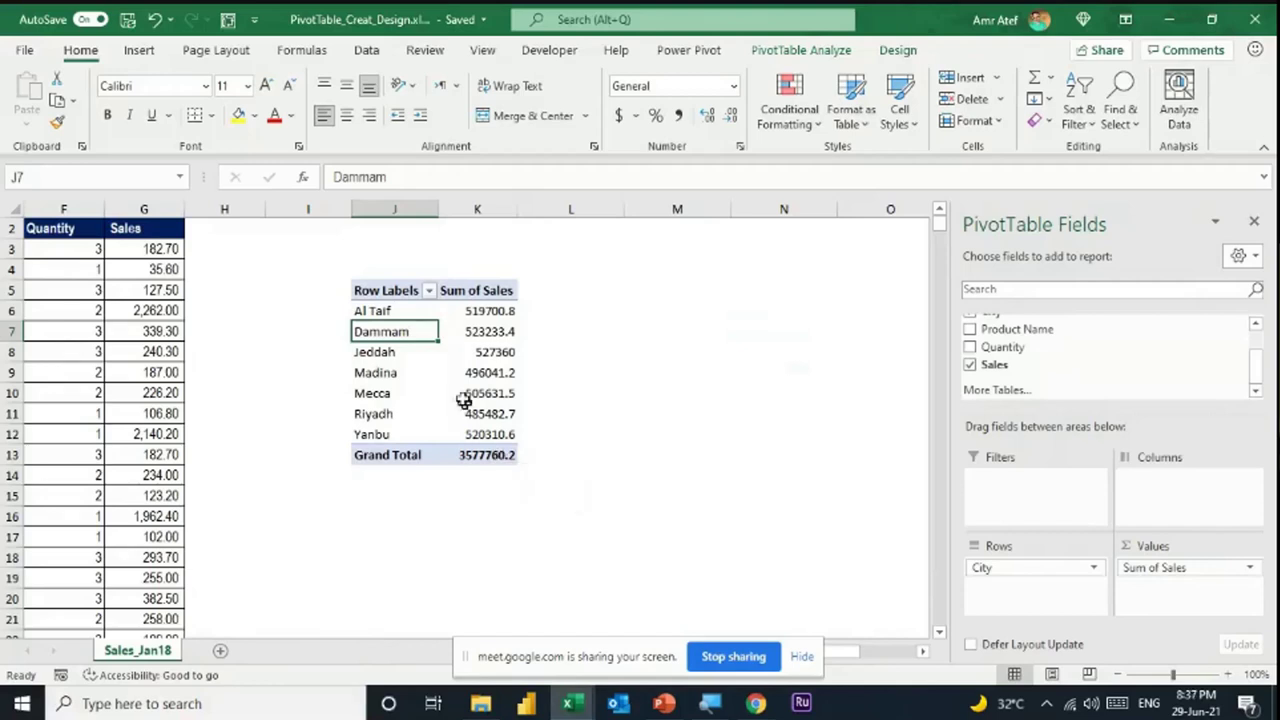
{"action": "left_click", "coordinate": [498, 310]}
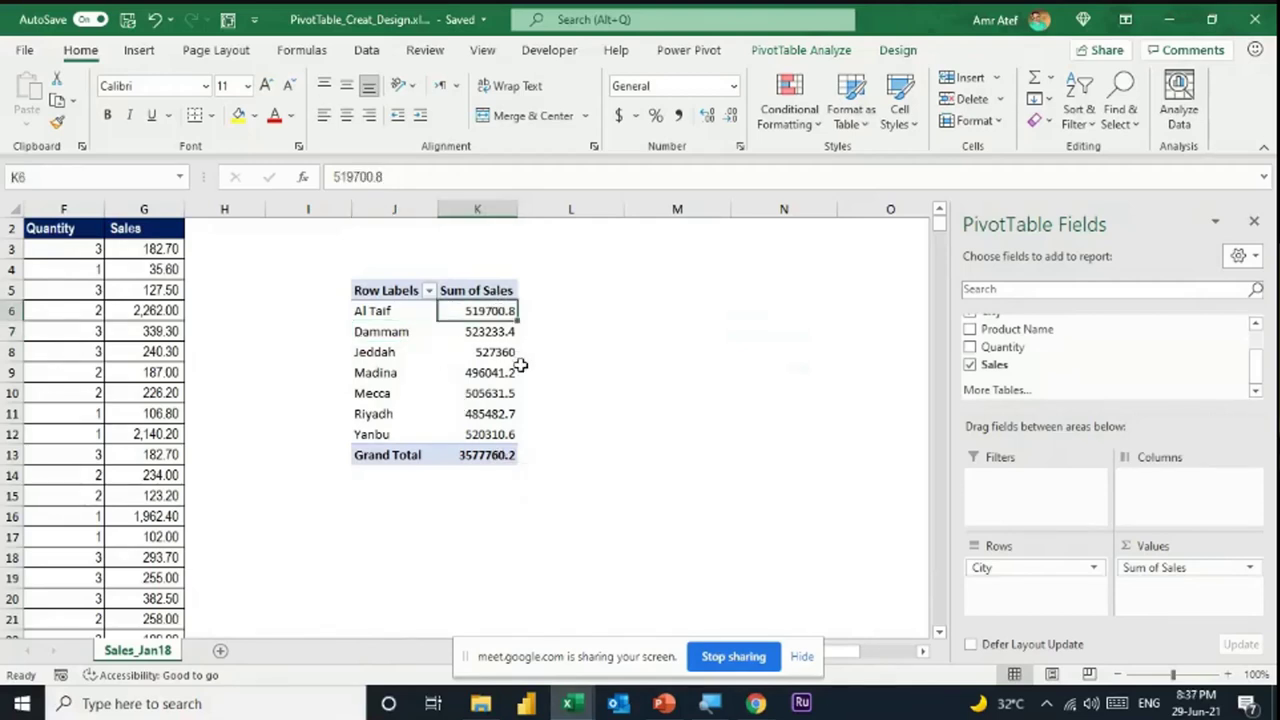
{"action": "left_click", "coordinate": [470, 331]}
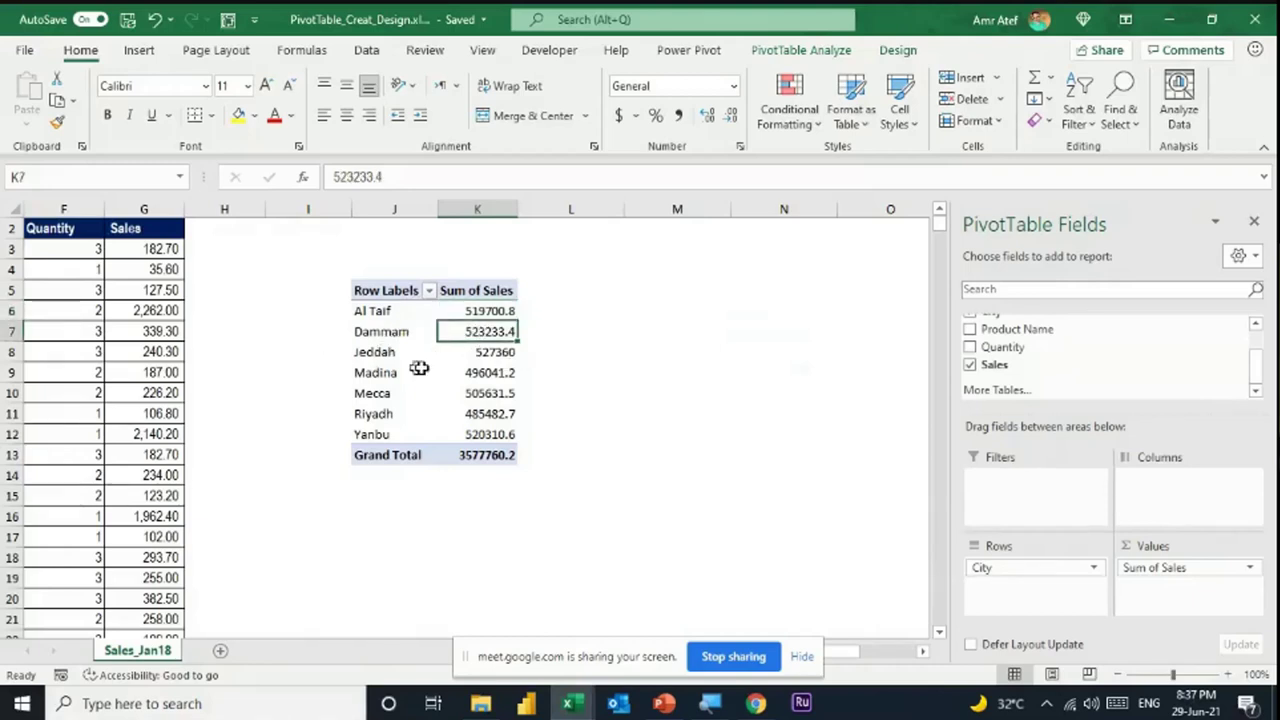
- Try summarizing the PivotTable's Sales values by Count, and check the figures for Al Taif and Dammam
{"action": "left_click", "coordinate": [500, 455]}
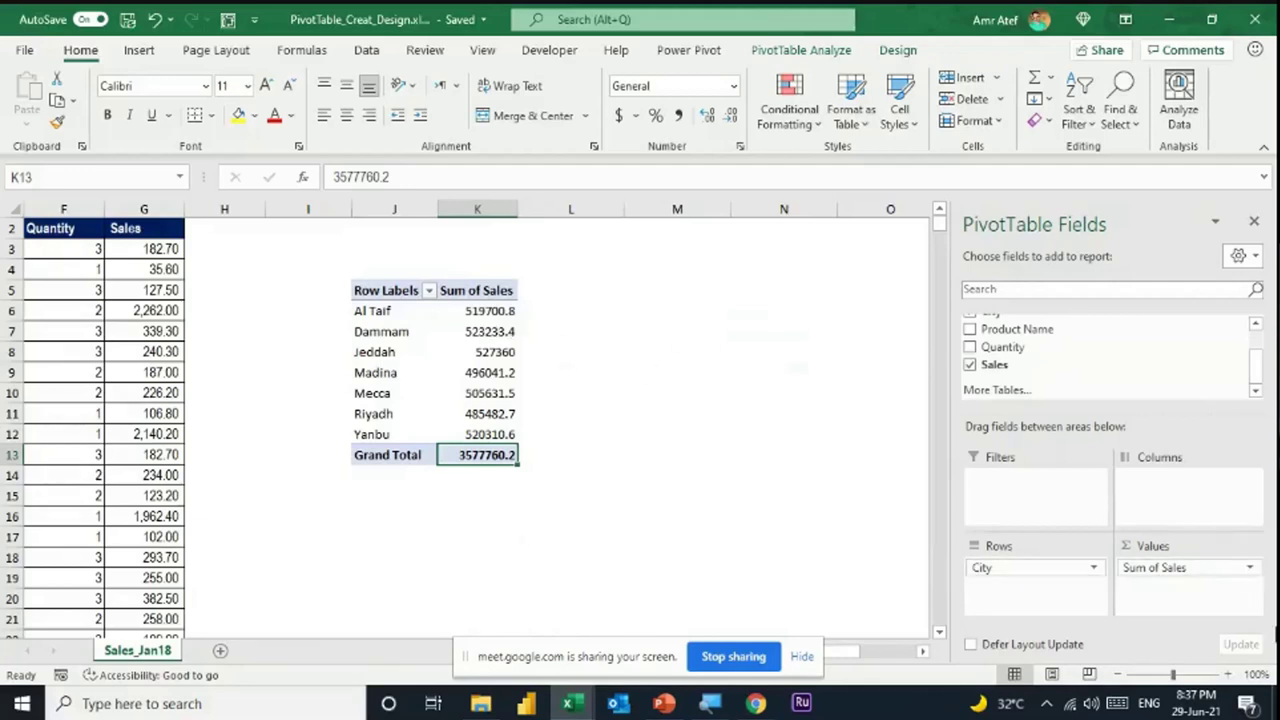
{"action": "right_click", "coordinate": [498, 335]}
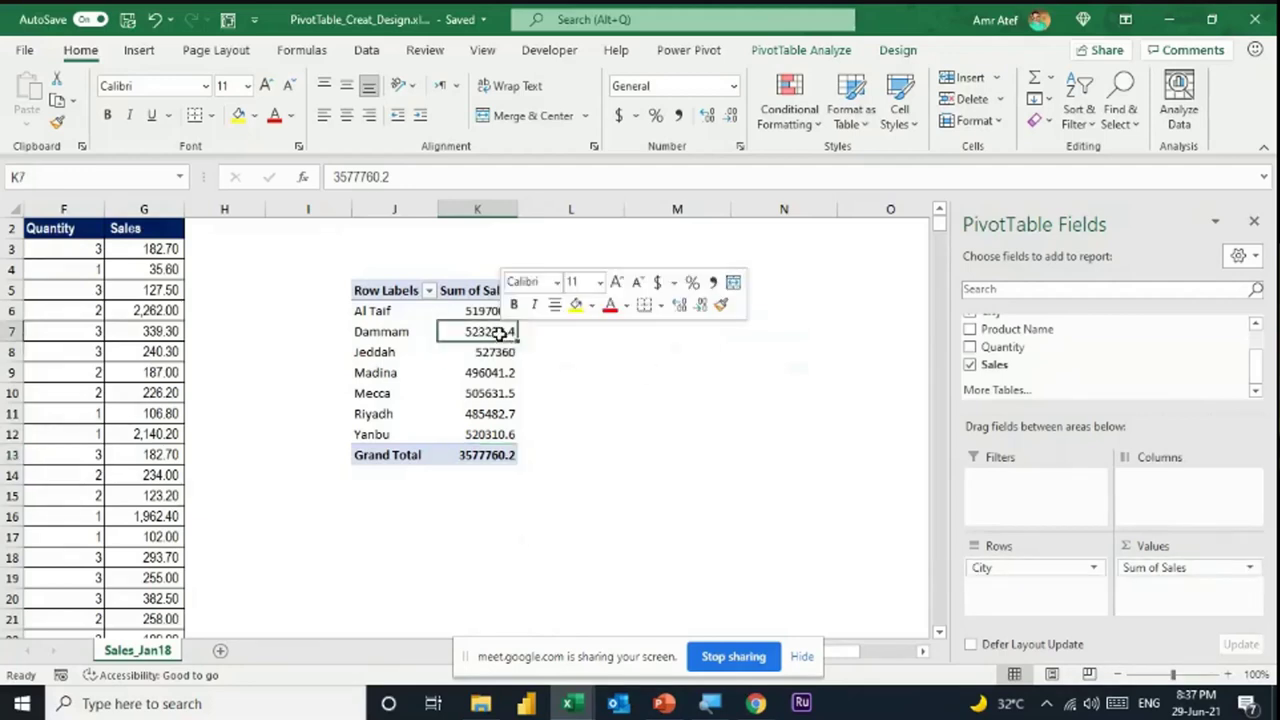
{"action": "left_click", "coordinate": [490, 333]}
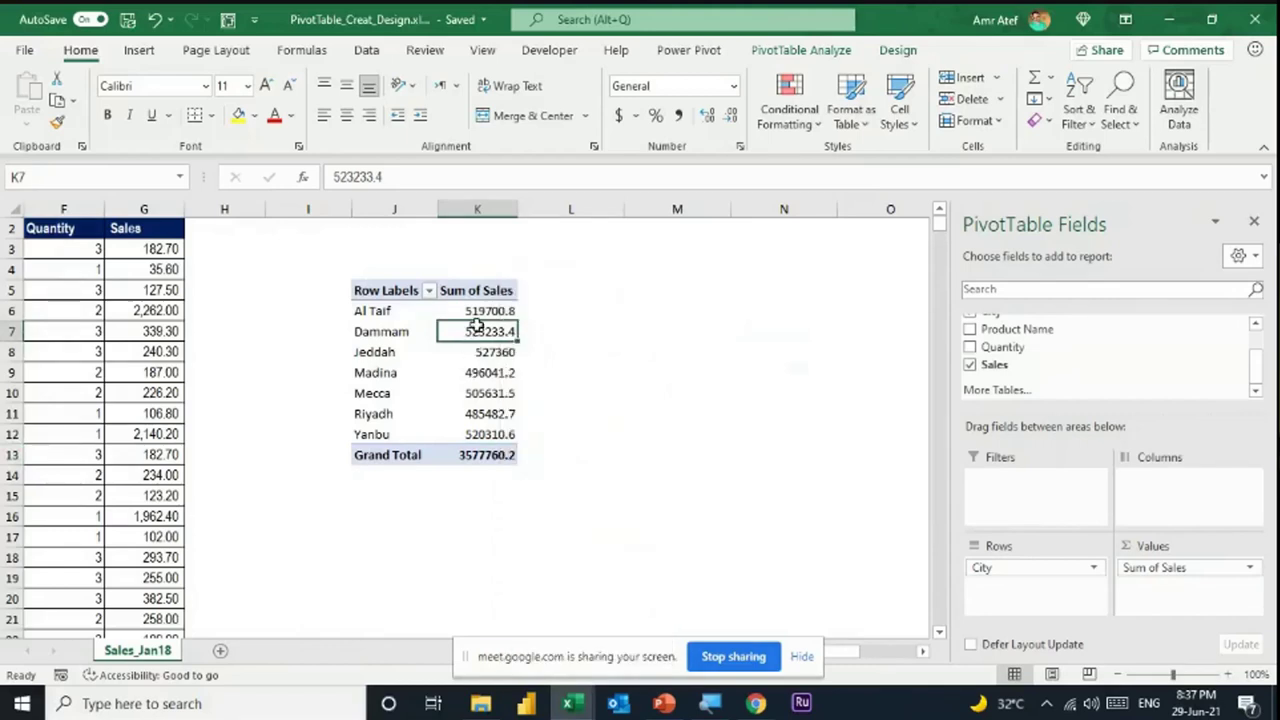
{"action": "right_click", "coordinate": [481, 330]}
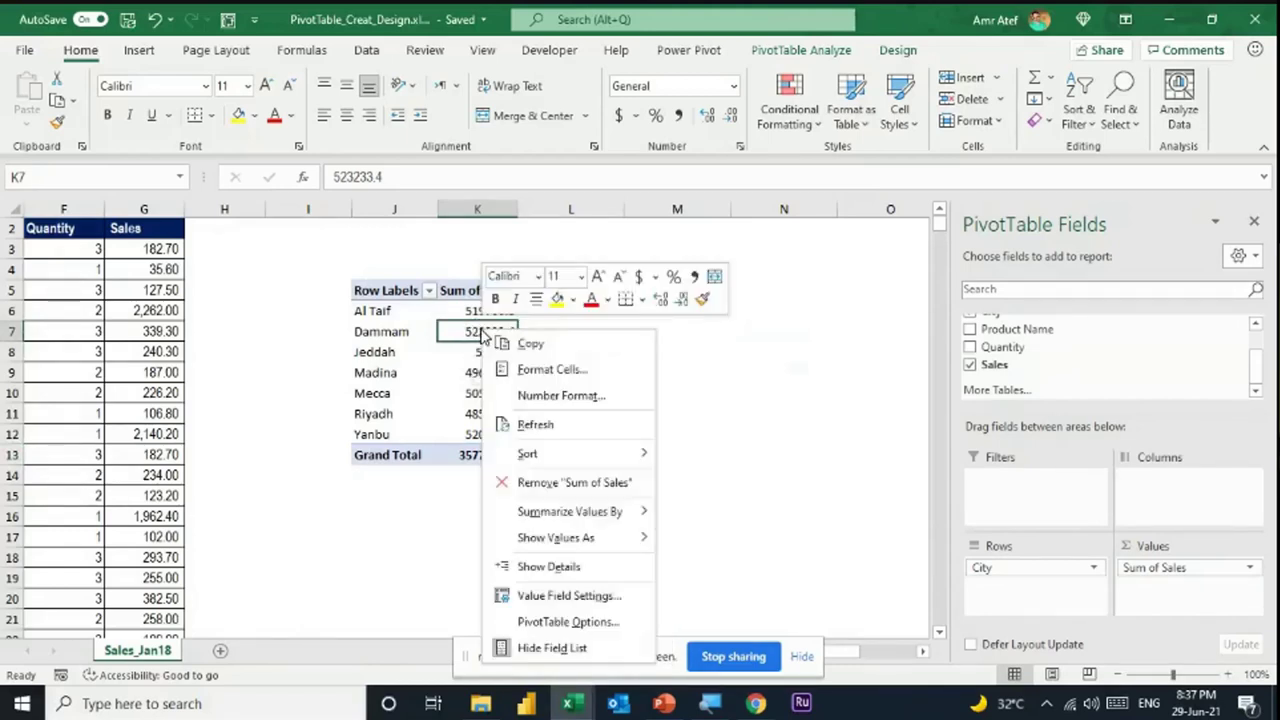
{"action": "mouse_move", "coordinate": [614, 515]}
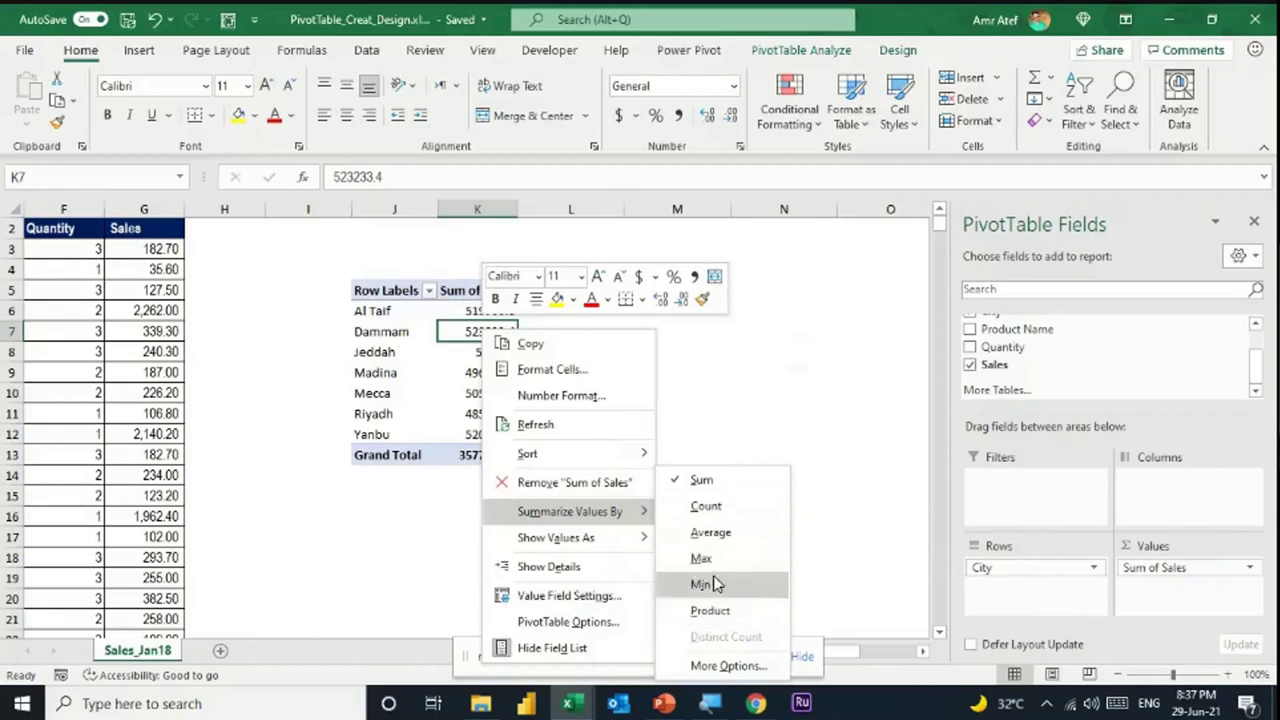
{"action": "left_click", "coordinate": [706, 506]}
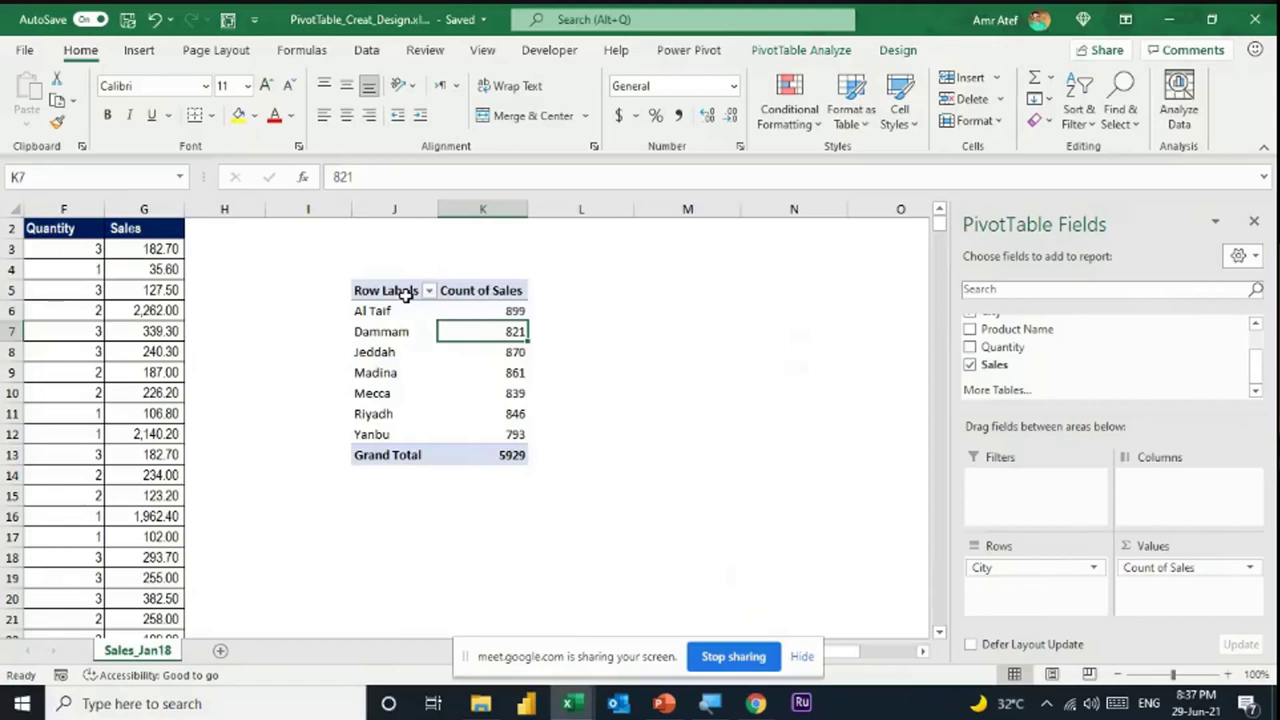
{"action": "left_click", "coordinate": [514, 313]}
{"action": "mouse_move", "coordinate": [520, 331]}
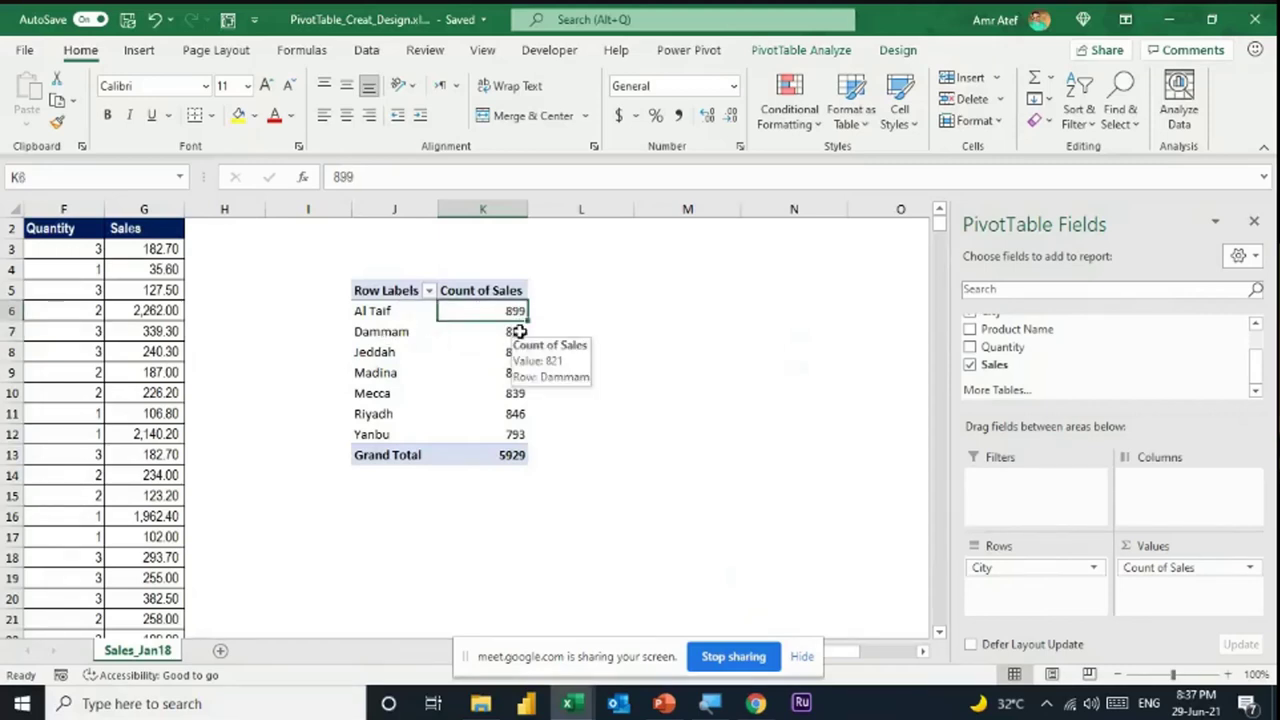
{"action": "left_click", "coordinate": [520, 331]}
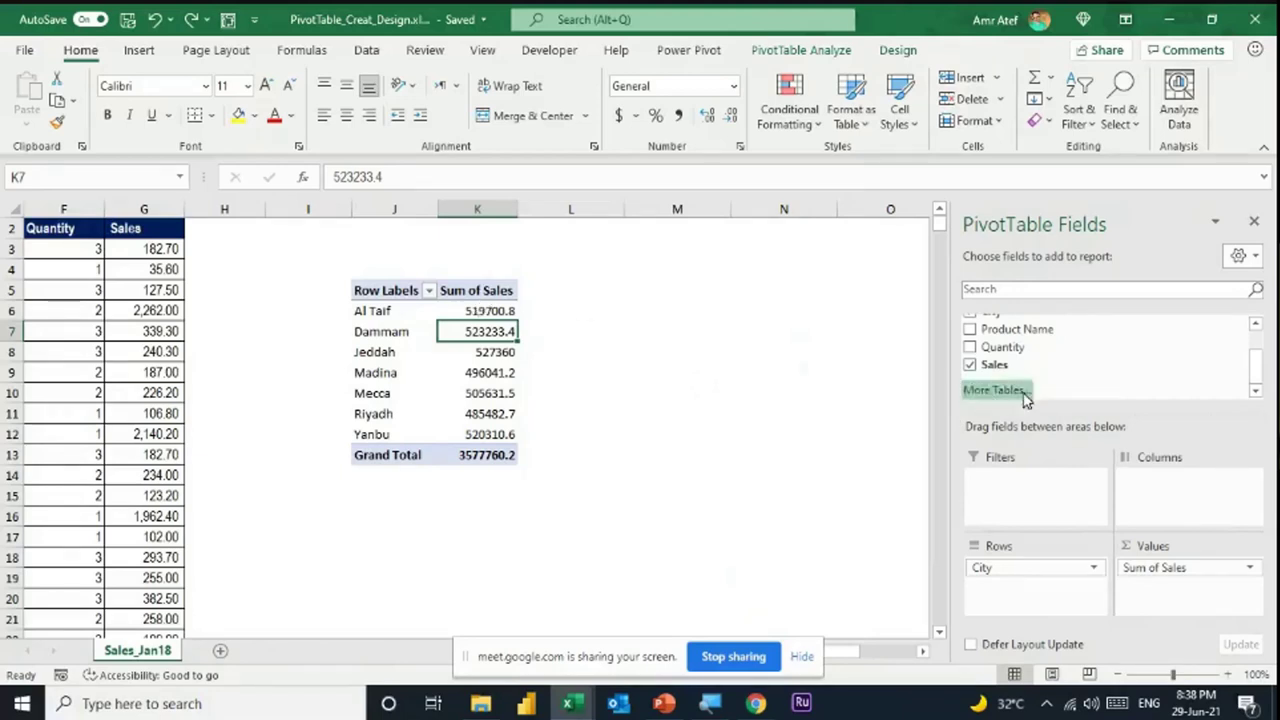
- Add the Sales field to the Values area a second time and summarize the new column by Count
{"action": "left_click_drag", "start_coordinate": [1000, 365], "coordinate": [1190, 606]}
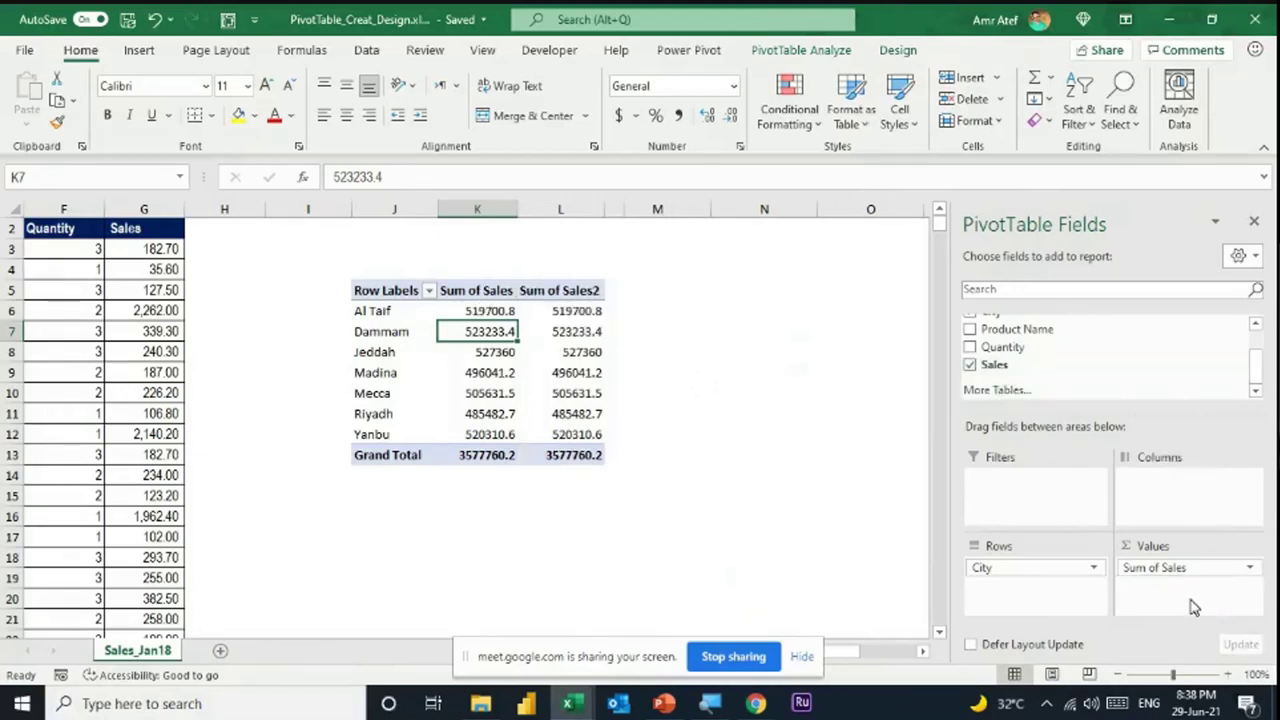
{"action": "left_click", "coordinate": [577, 312]}
{"action": "right_click", "coordinate": [580, 315]}
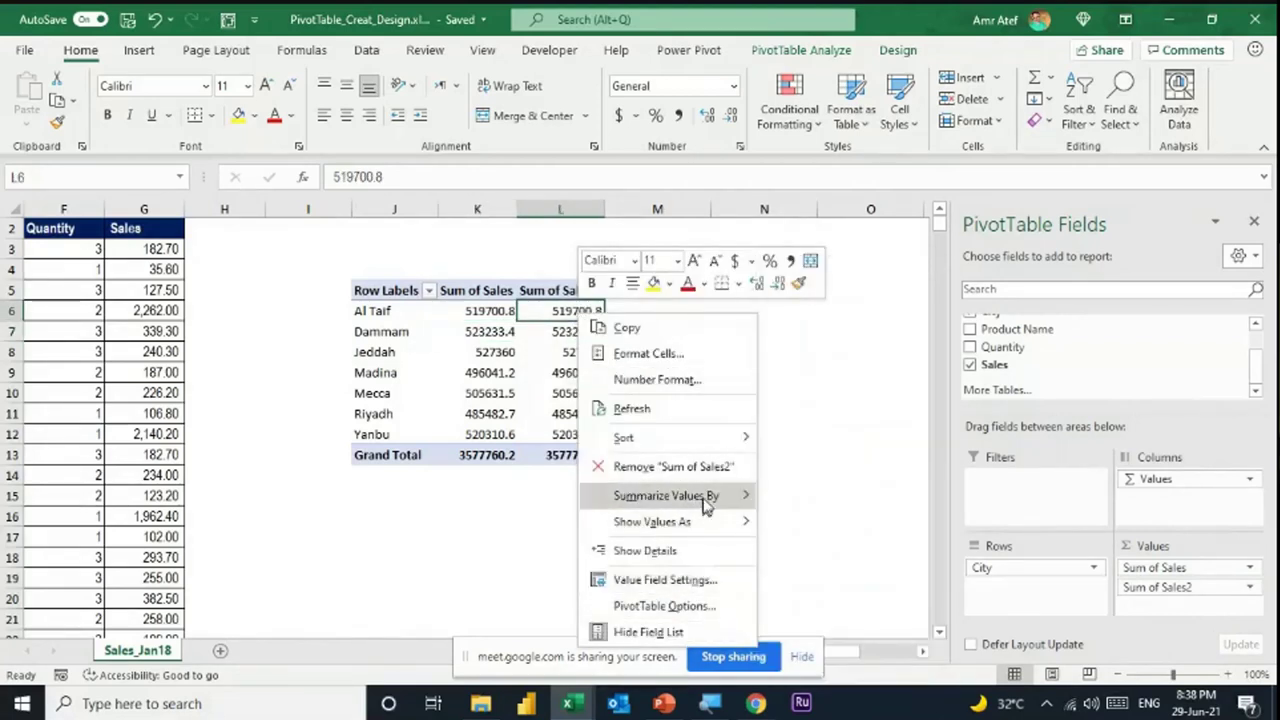
{"action": "mouse_move", "coordinate": [702, 495]}
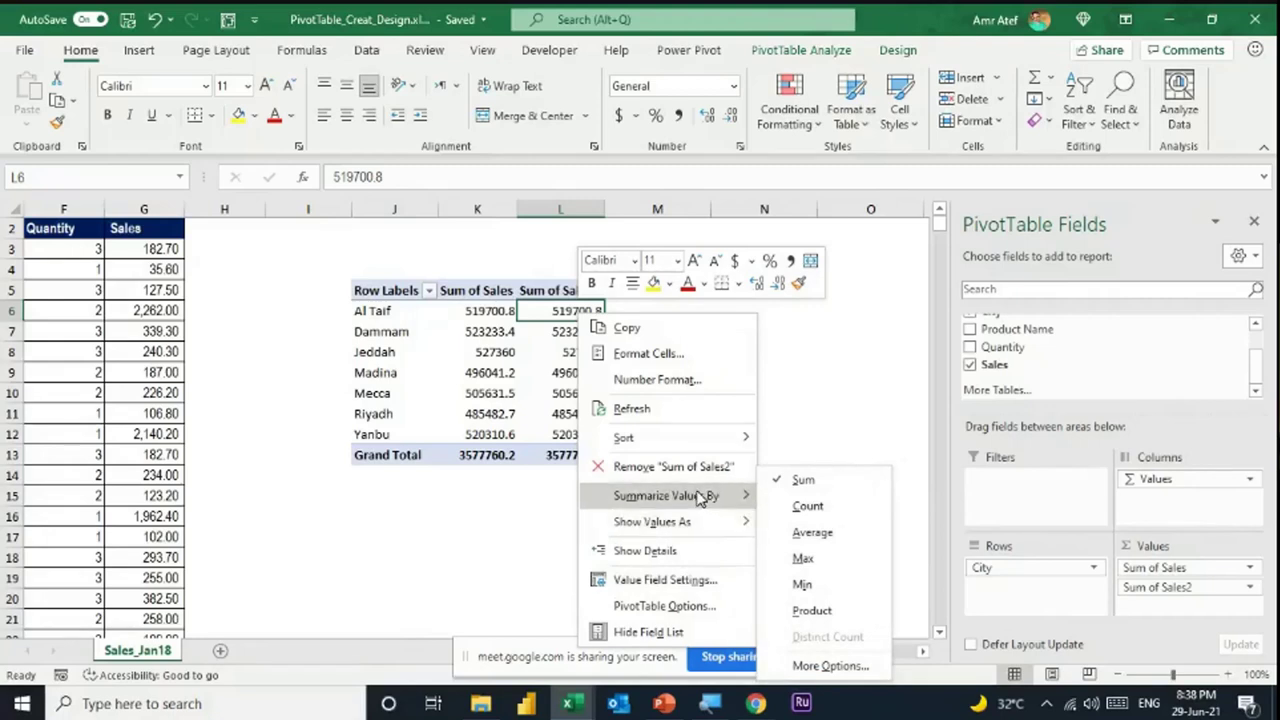
{"action": "left_click", "coordinate": [826, 506]}
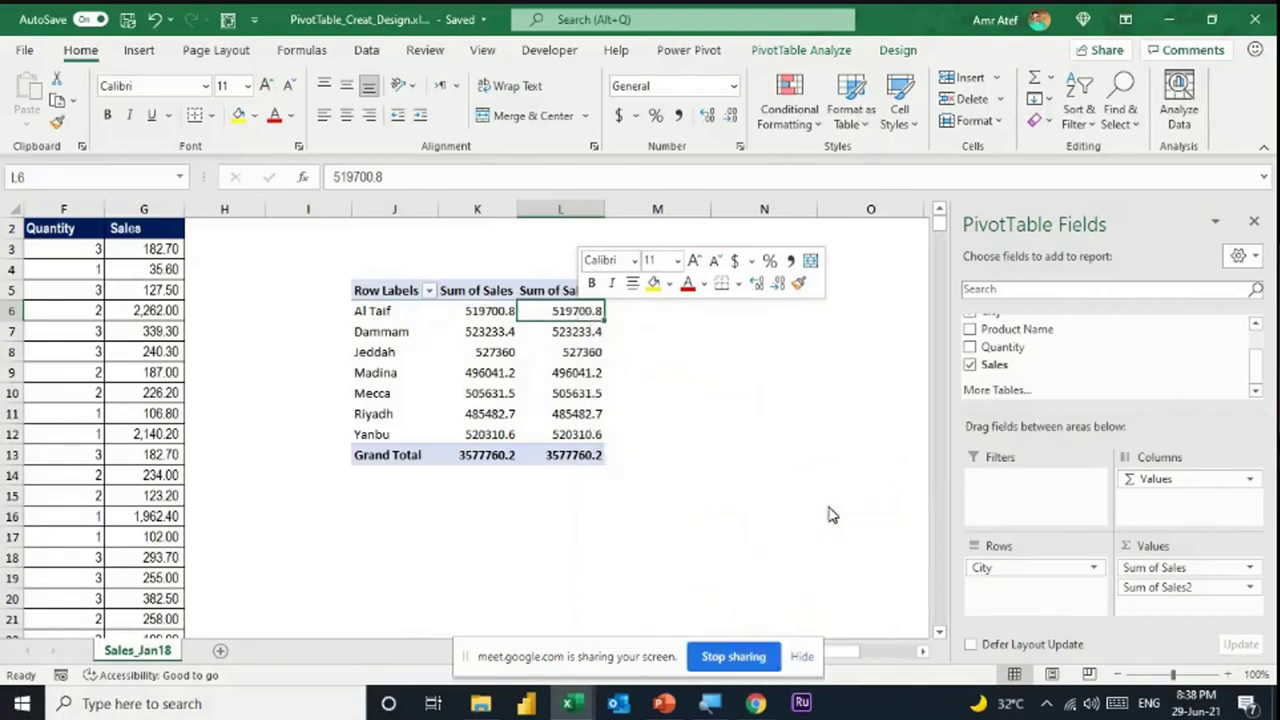
- Compare Al Taif's sum and count of sales, and undo the addition of the second Sales column
{"action": "left_click", "coordinate": [470, 312]}
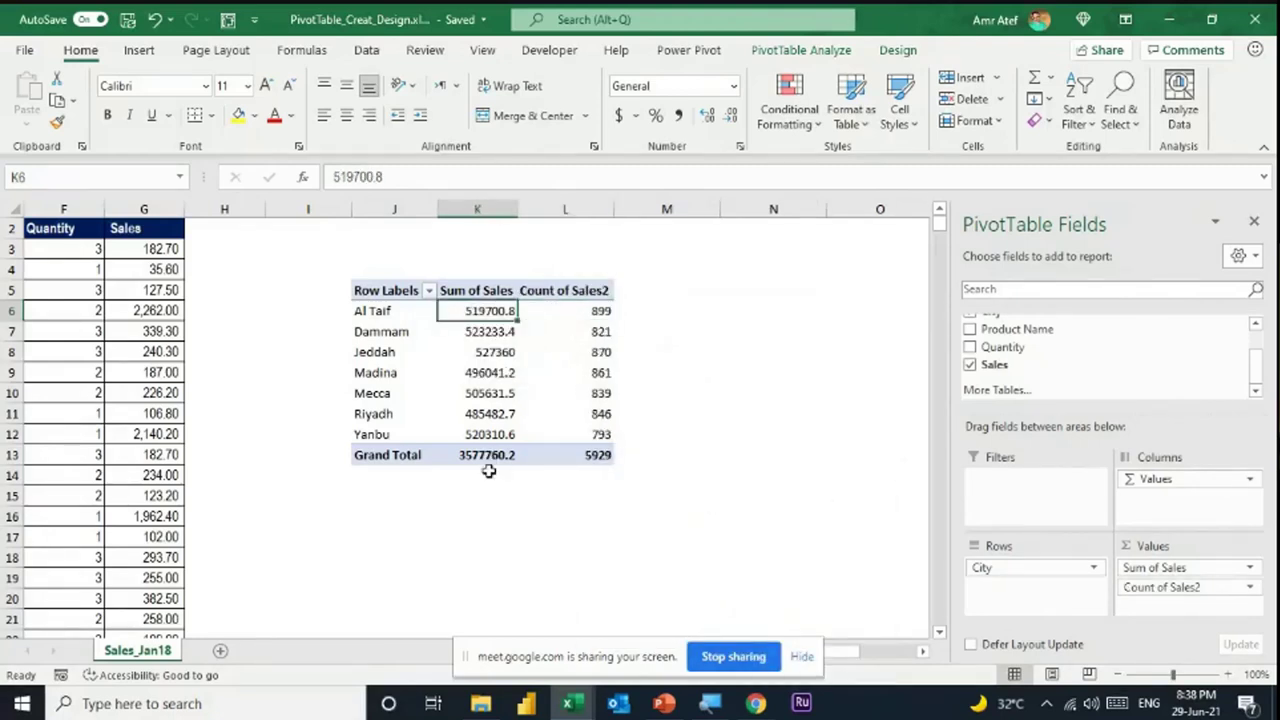
{"action": "left_click", "coordinate": [612, 316]}
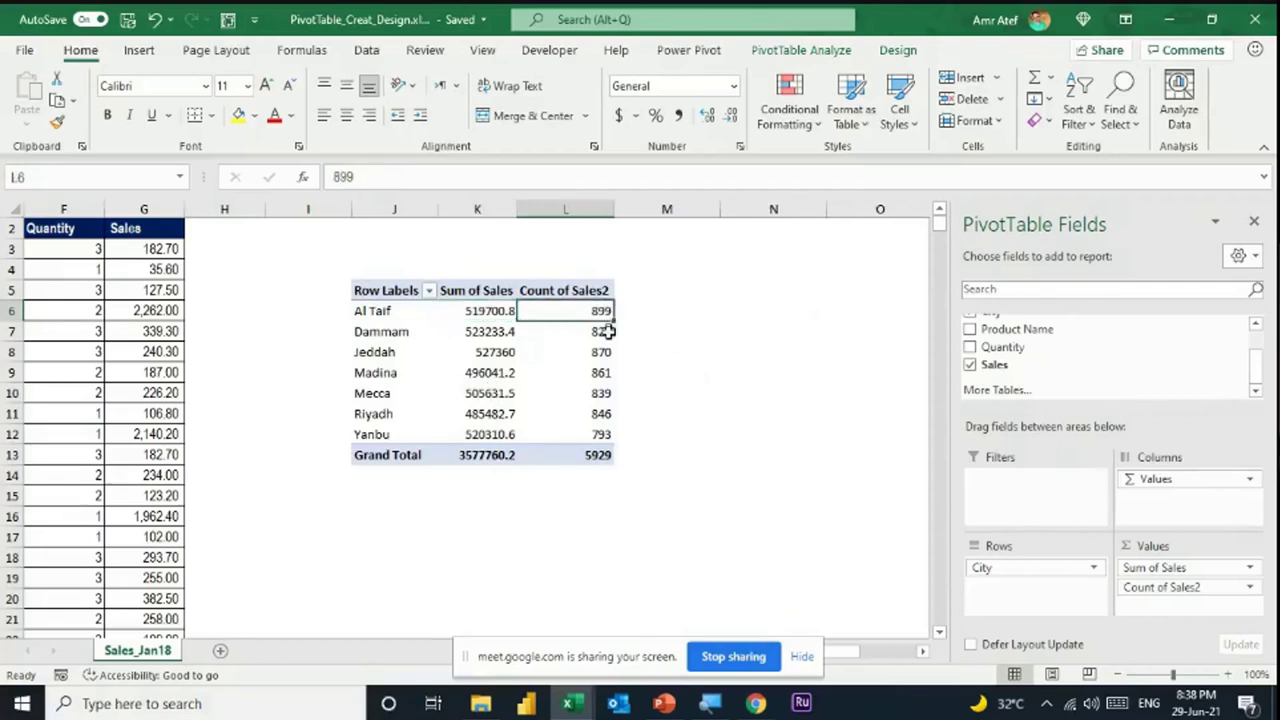
{"action": "mouse_move", "coordinate": [569, 422]}
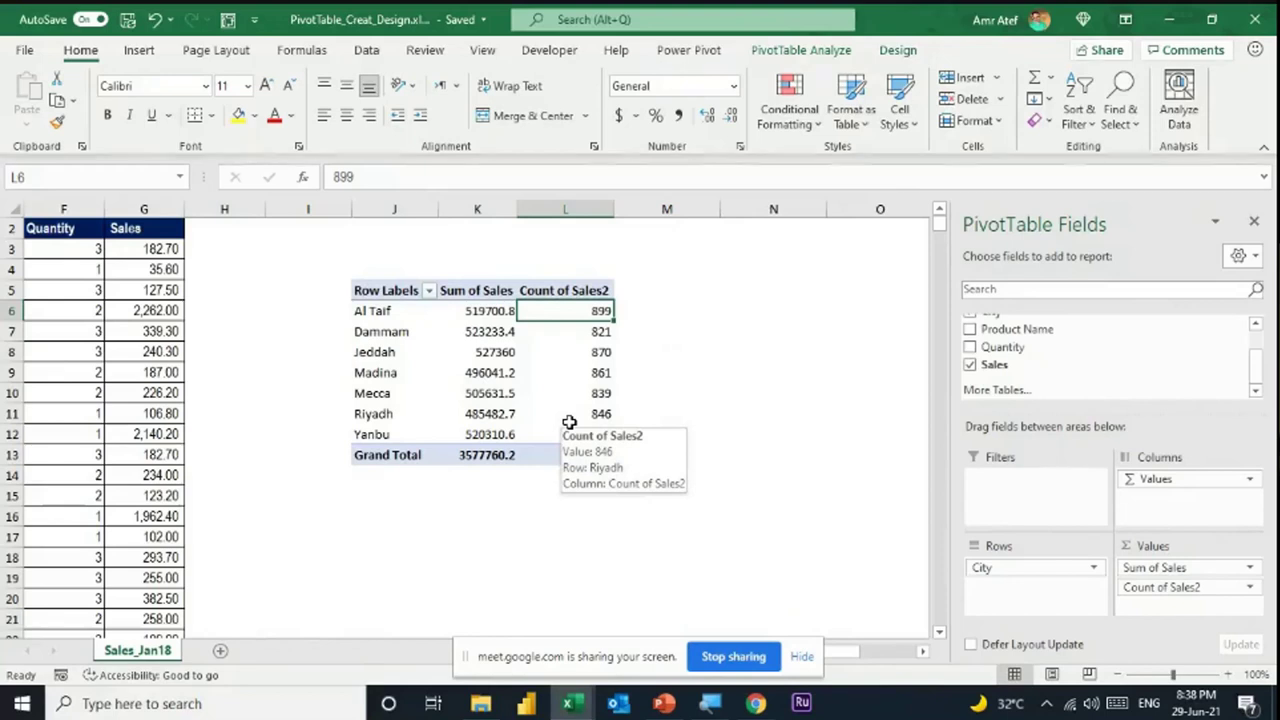
{"action": "key", "text": "ctrl+z"}
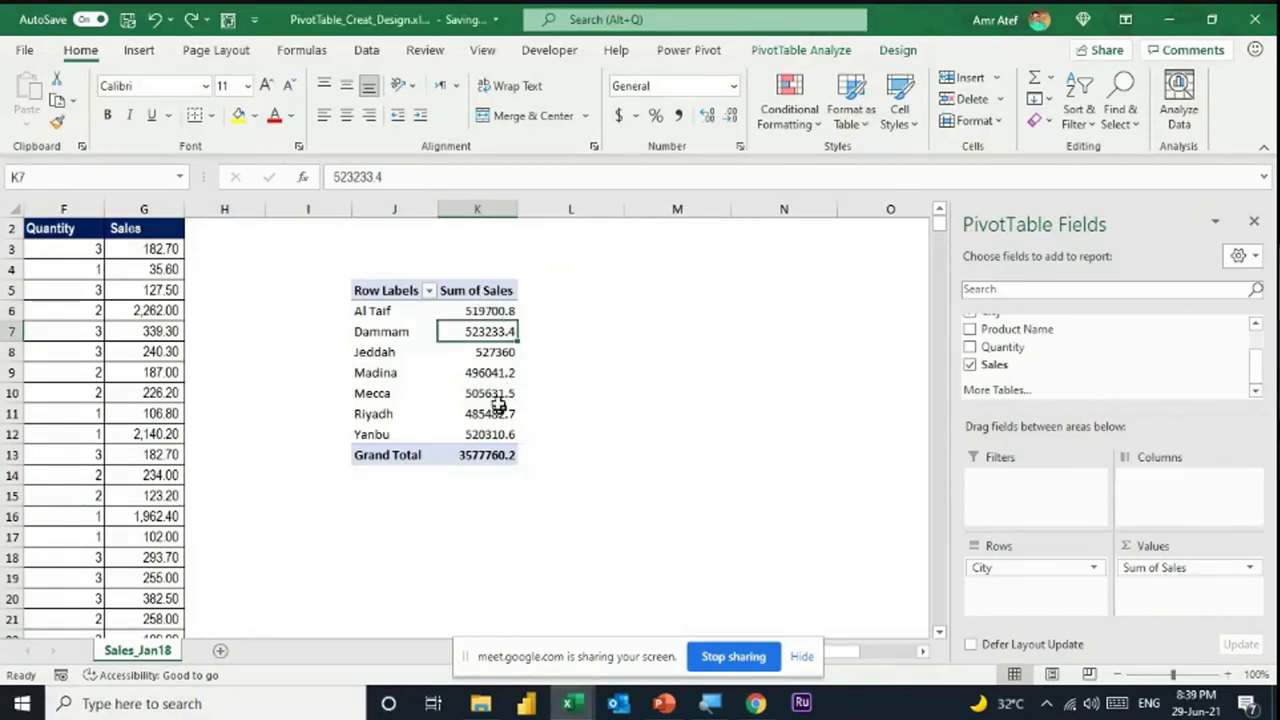
- Apply the $ English (United States) accounting format to the city sales sums in K6:K12
{"action": "mouse_move", "coordinate": [490, 307]}
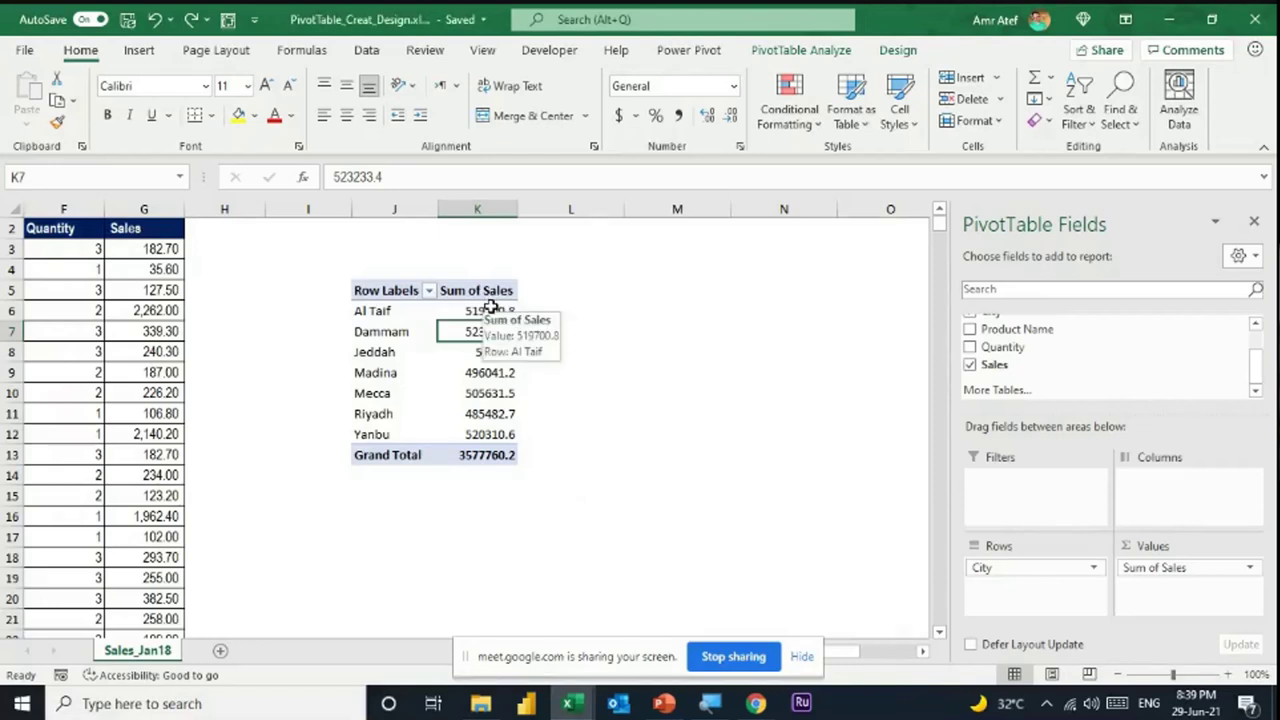
{"action": "left_click_drag", "start_coordinate": [490, 307], "coordinate": [474, 440]}
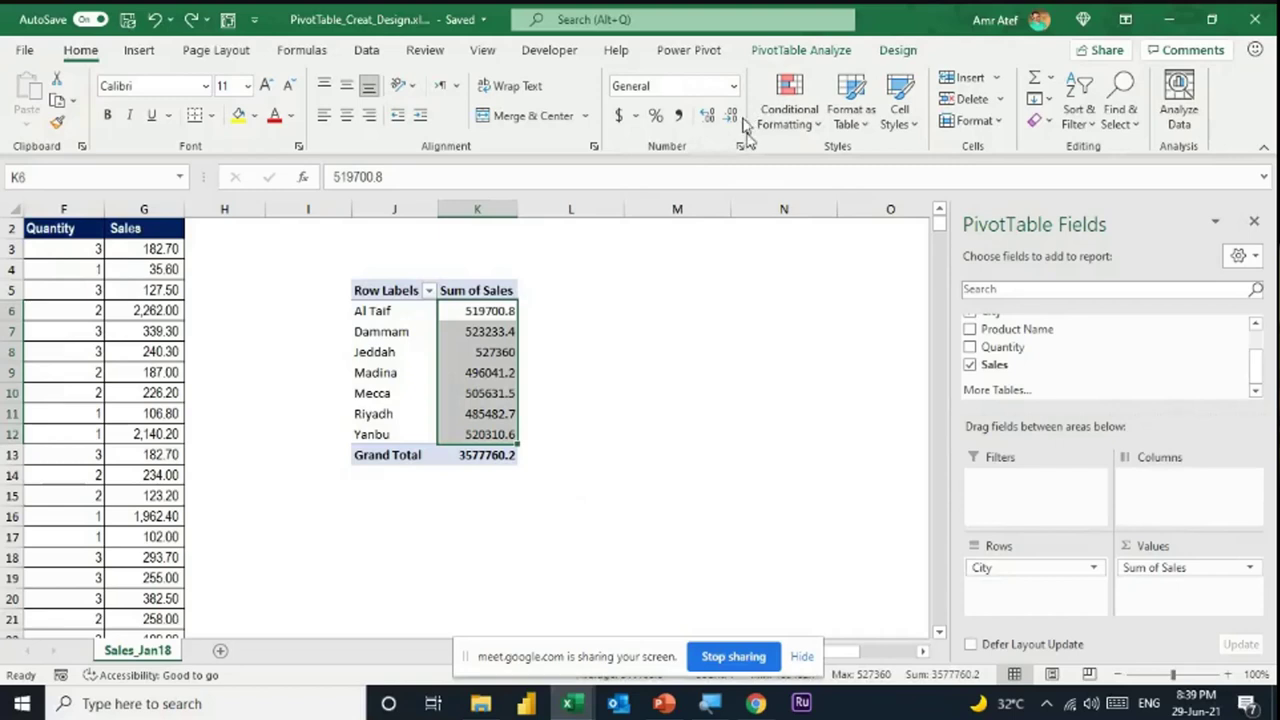
{"action": "left_click", "coordinate": [734, 86]}
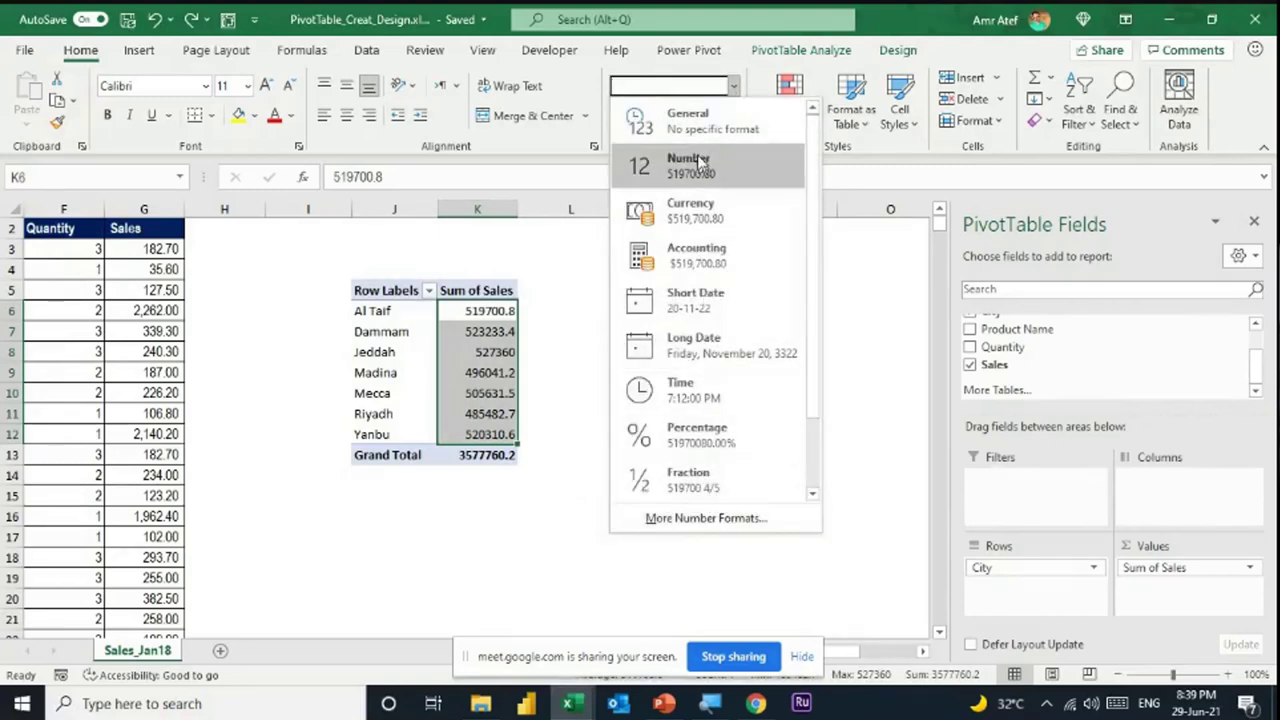
{"action": "left_click", "coordinate": [490, 312]}
{"action": "left_click_drag", "start_coordinate": [490, 312], "coordinate": [503, 430]}
{"action": "left_click", "coordinate": [495, 314]}
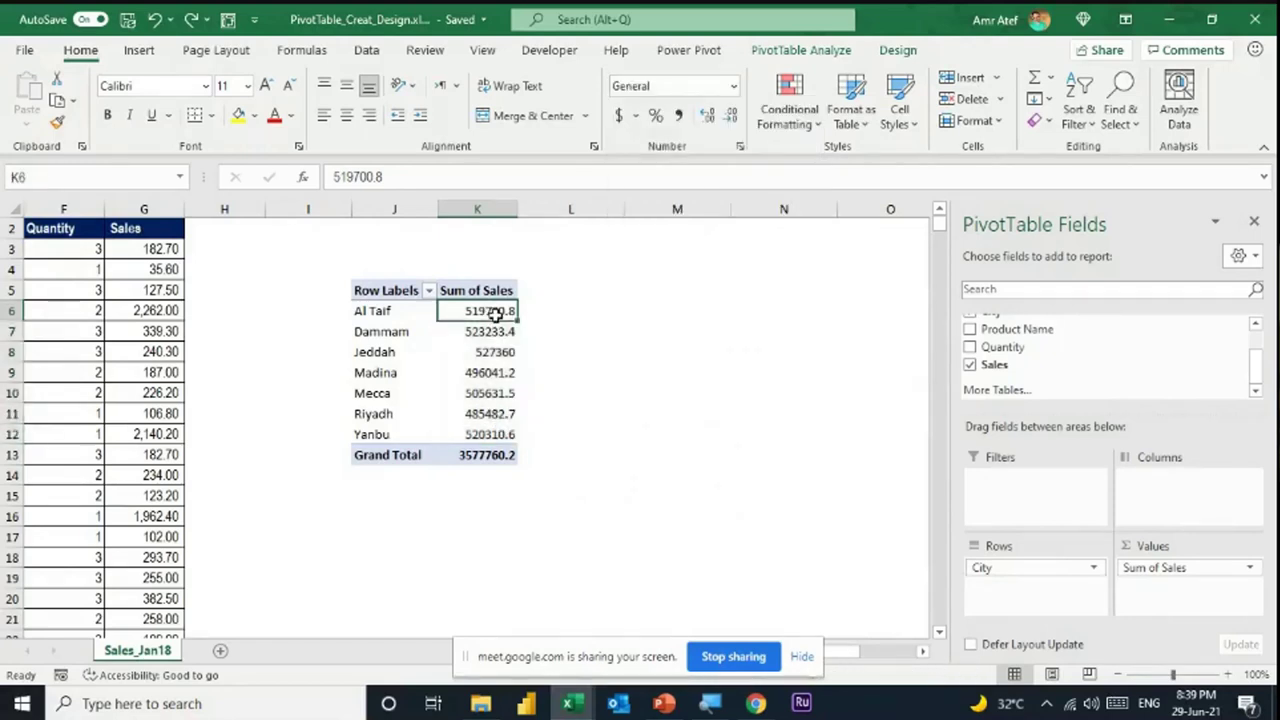
{"action": "mouse_move", "coordinate": [495, 314]}
{"action": "left_click_drag", "start_coordinate": [497, 316], "coordinate": [506, 434]}
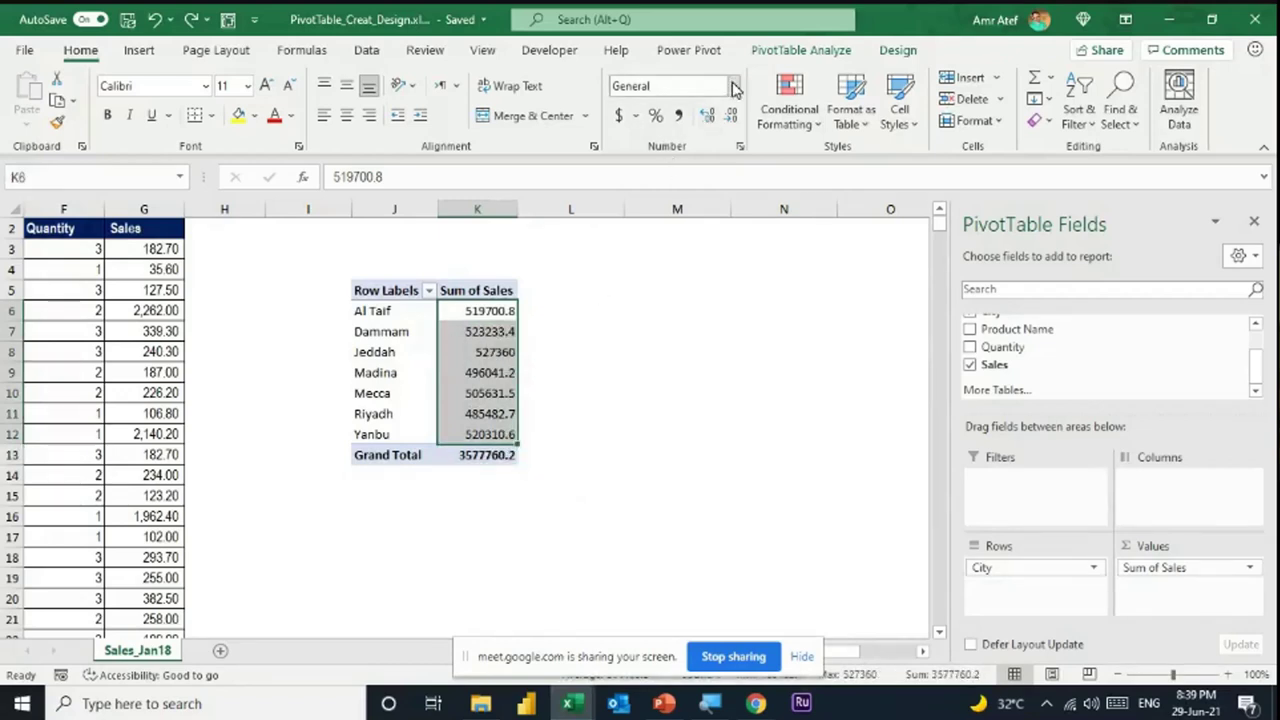
{"action": "left_click", "coordinate": [635, 116]}
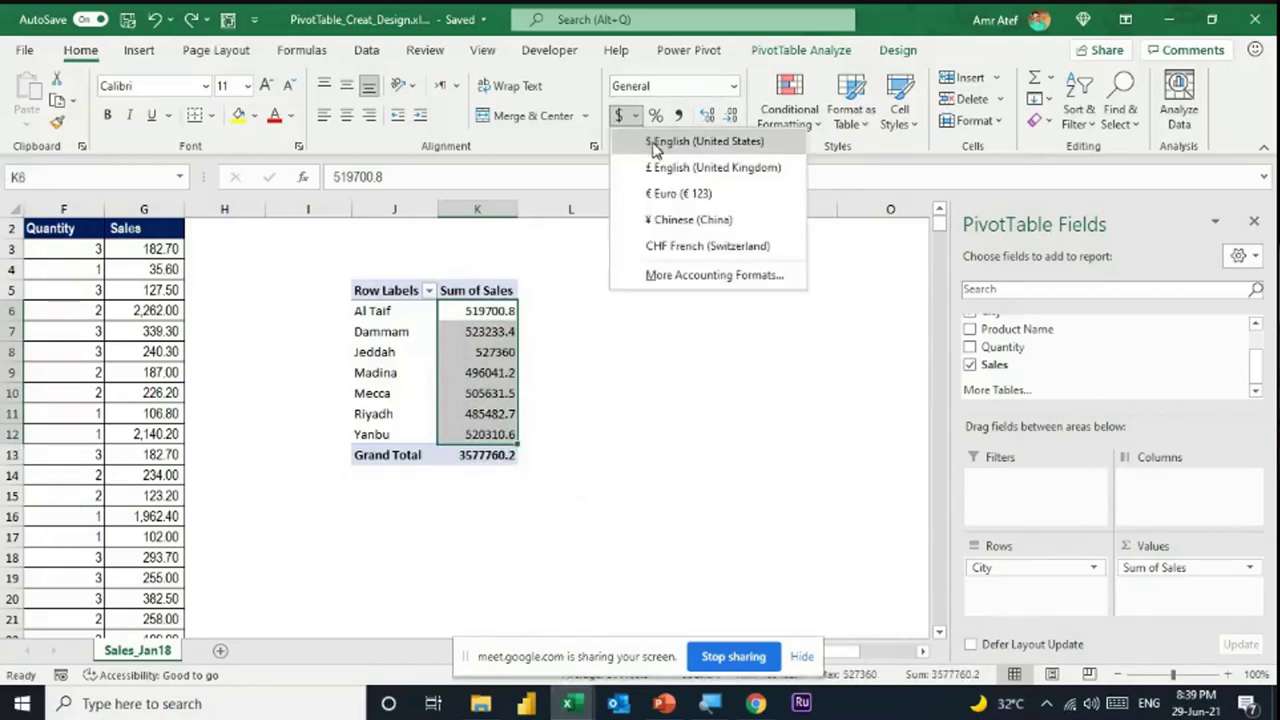
{"action": "left_click", "coordinate": [656, 145]}
- Apply the dollar accounting format to the Grand Total of sales in K13
{"action": "left_click", "coordinate": [491, 350]}
{"action": "left_click", "coordinate": [498, 453]}
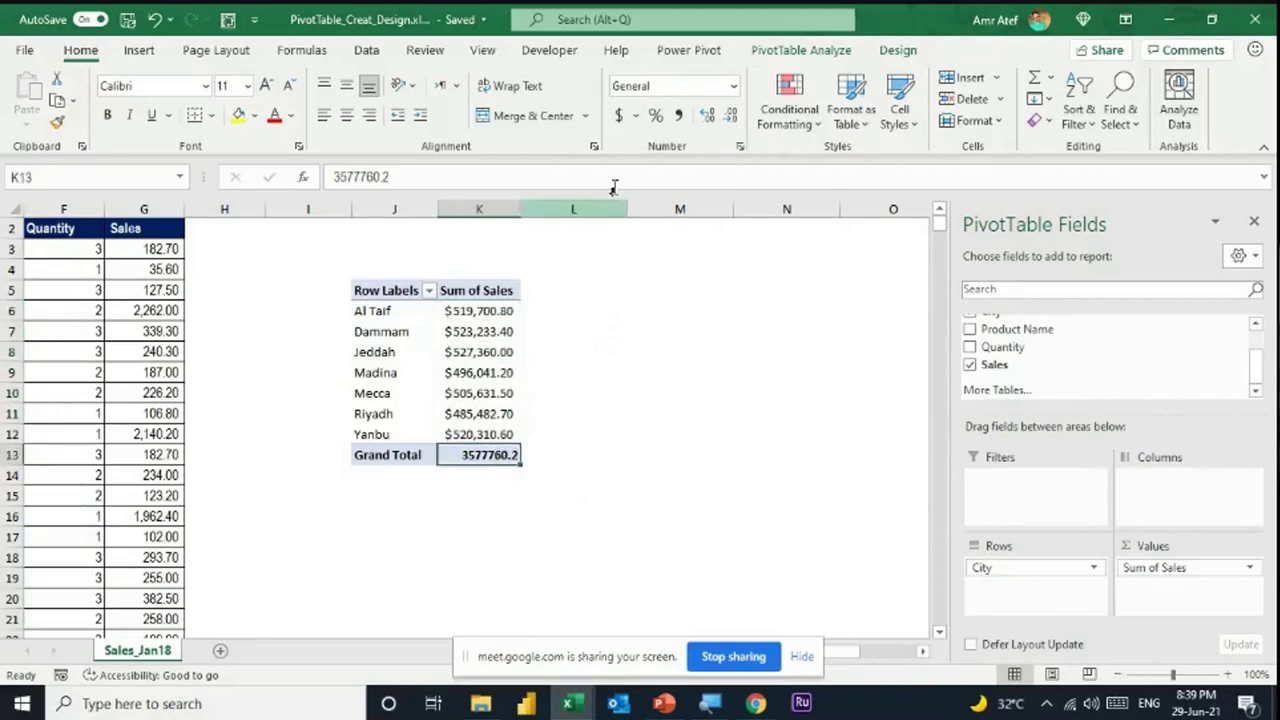
{"action": "left_click", "coordinate": [619, 116]}
{"action": "left_click", "coordinate": [497, 372]}
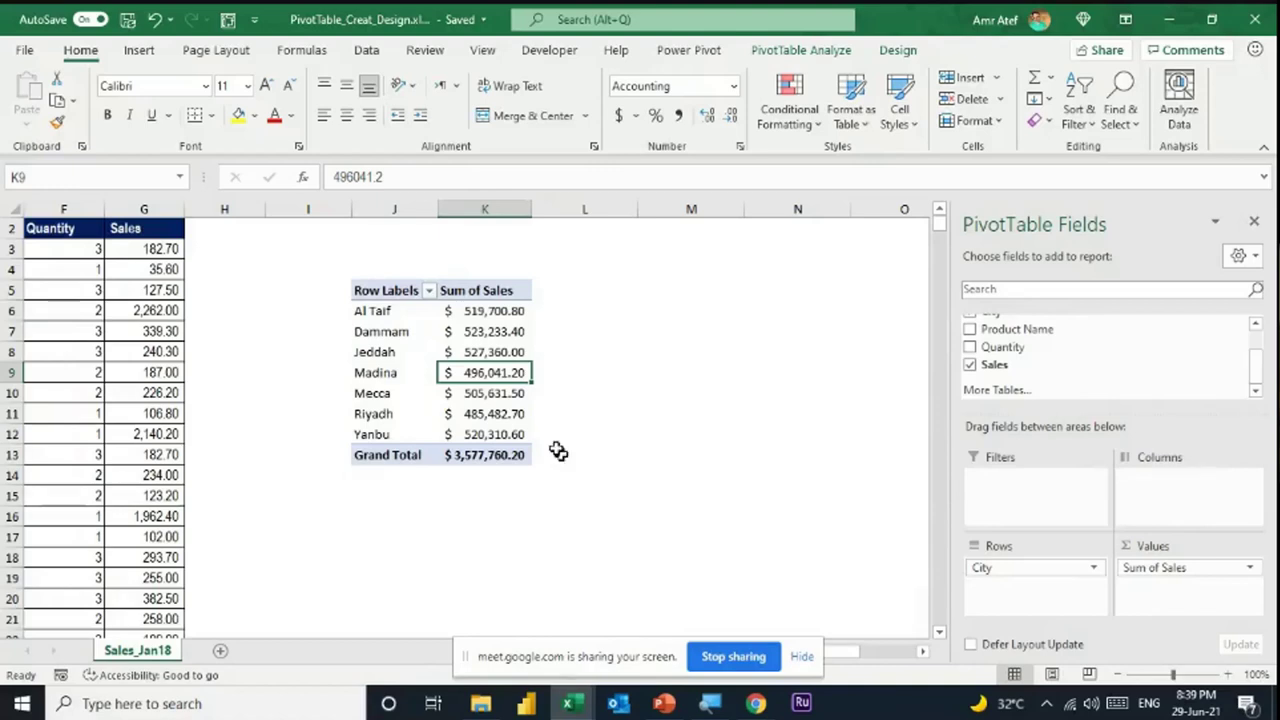
- Try the Channel field in Rows above City, look through the grouped report, and move Channel below City
{"action": "scroll", "coordinate": [1040, 358], "scroll_direction": "up", "scroll_amount": 1}
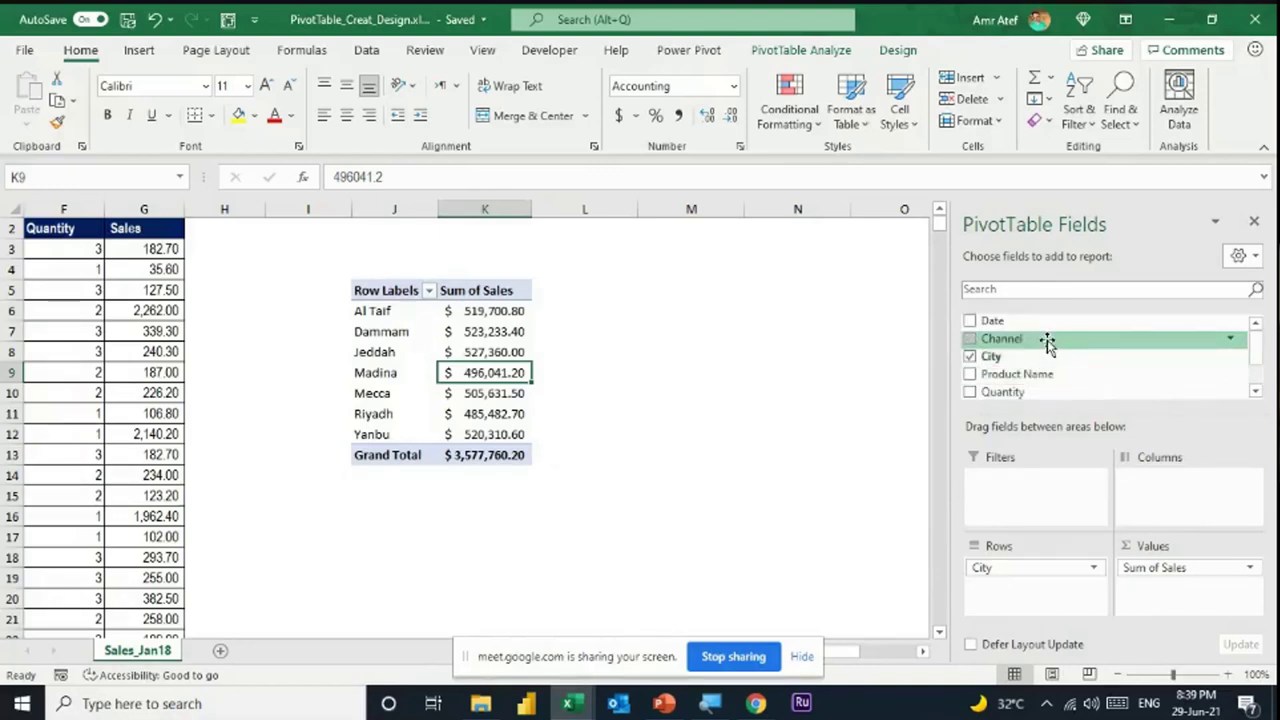
{"action": "left_click_drag", "start_coordinate": [1047, 343], "coordinate": [1047, 563]}
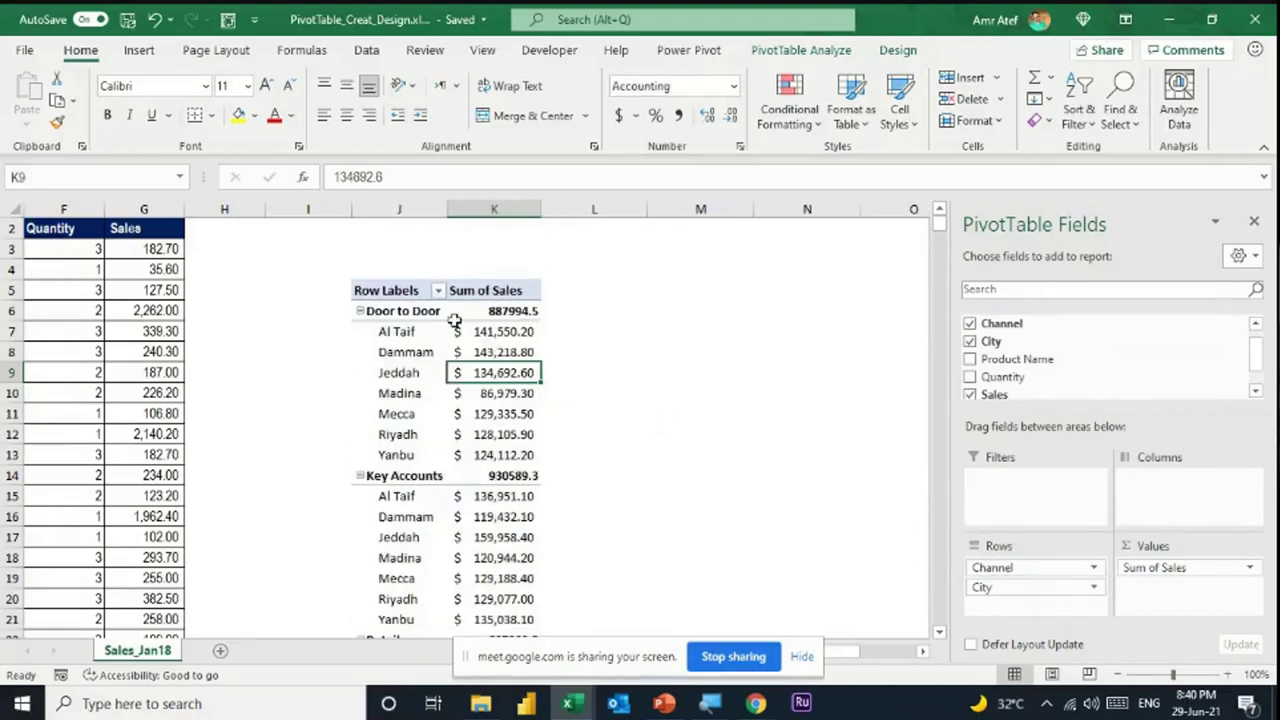
{"action": "mouse_move", "coordinate": [452, 318]}
{"action": "scroll", "coordinate": [452, 318], "scroll_direction": "down", "scroll_amount": 8}
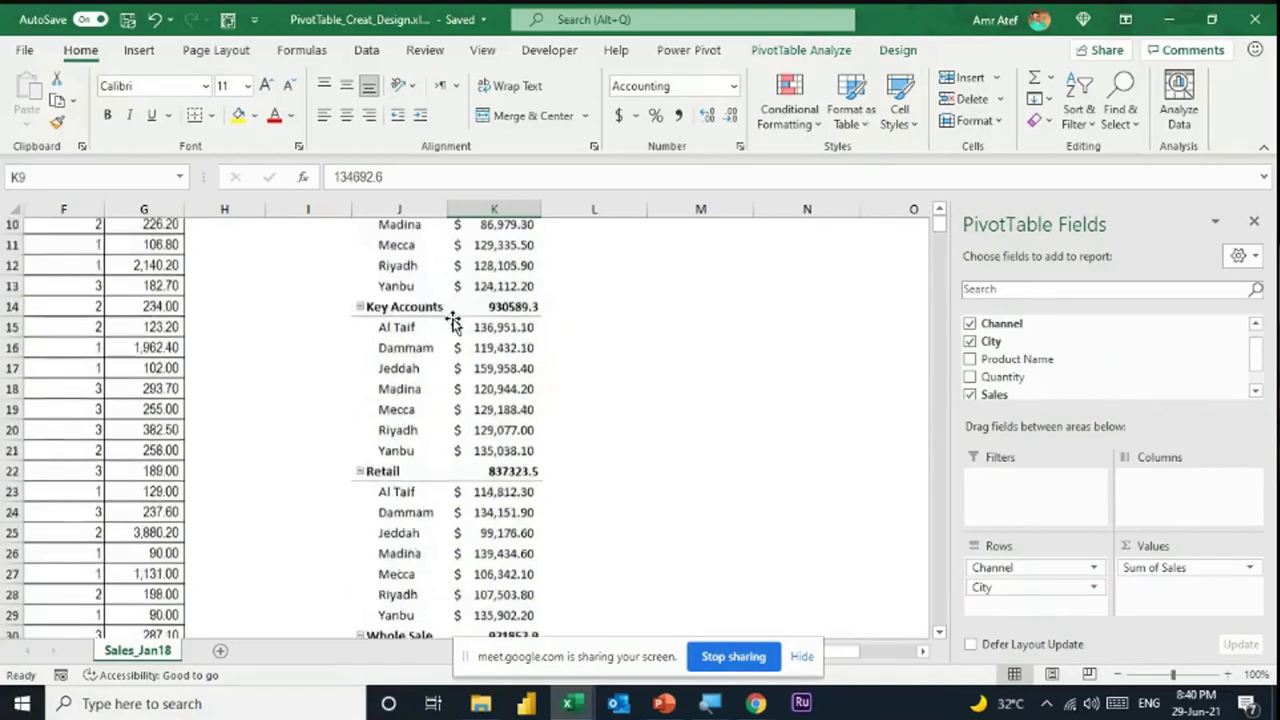
{"action": "scroll", "coordinate": [452, 318], "scroll_direction": "up", "scroll_amount": 8}
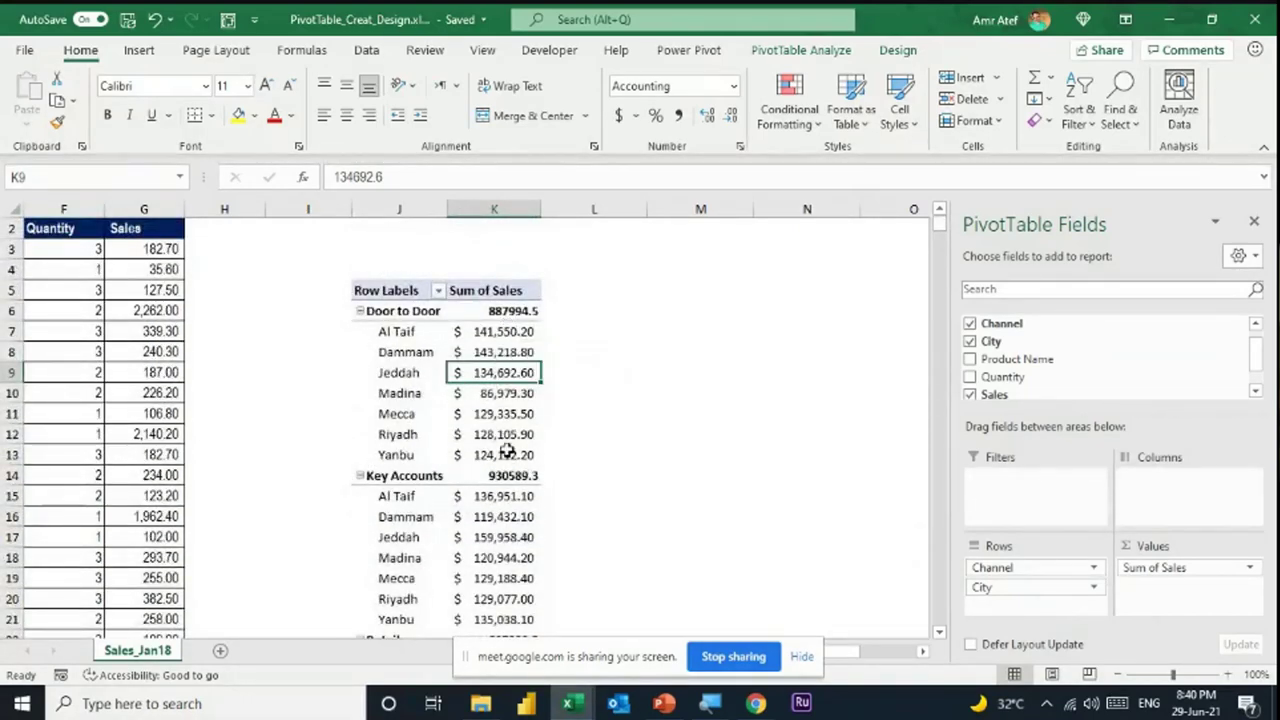
{"action": "mouse_move", "coordinate": [509, 434]}
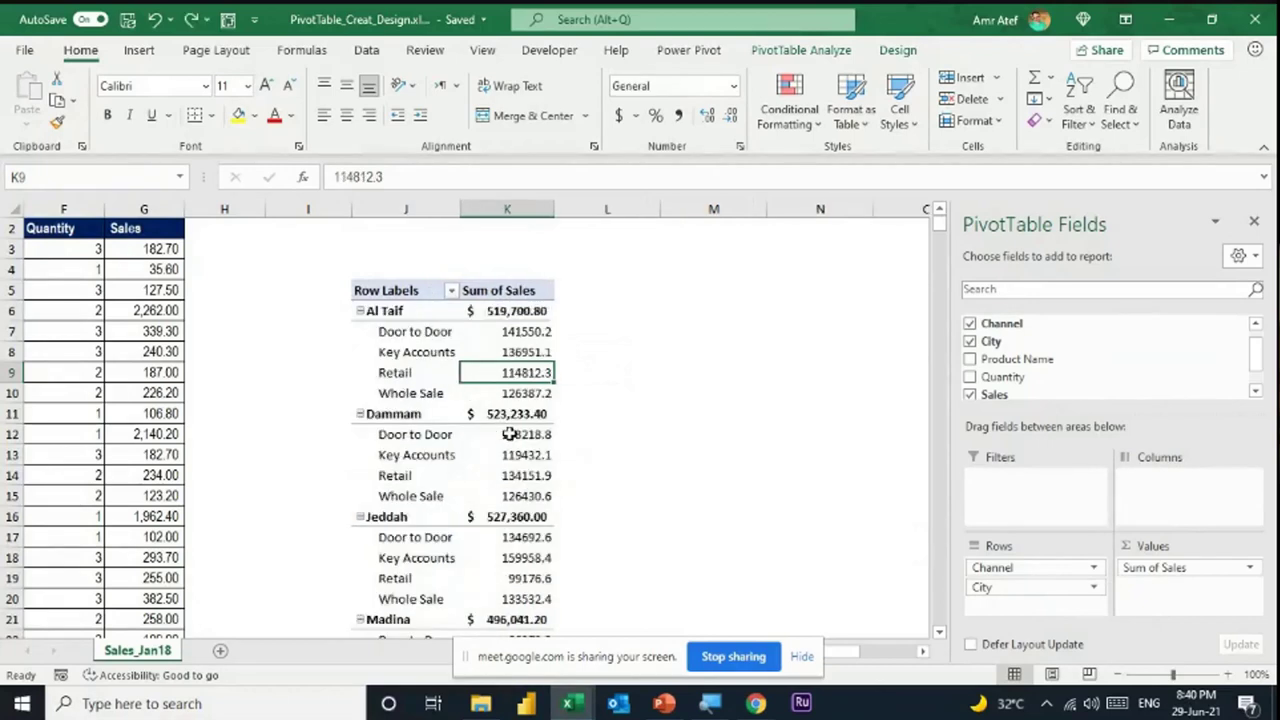
{"action": "left_click", "coordinate": [617, 407]}
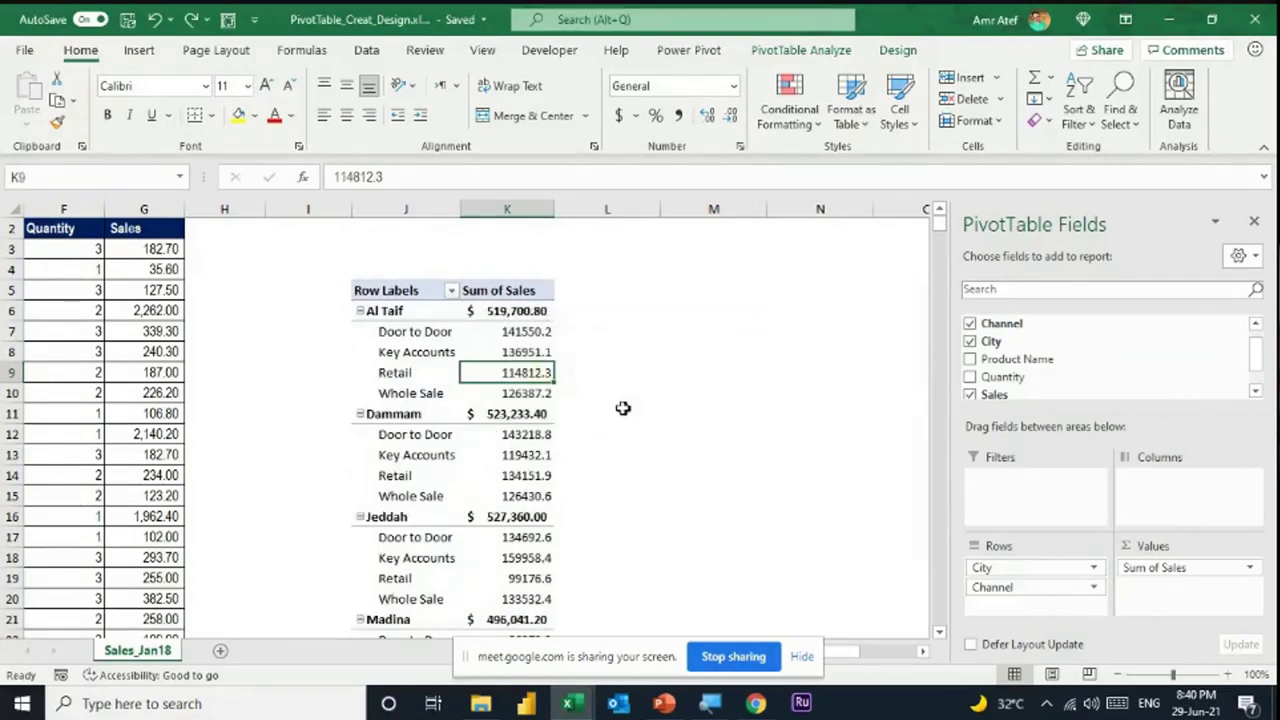
- Undo the Channel grouping and the accounting format on the PivotTable's sales values
{"action": "key", "text": "ctrl+z"}
{"action": "left_click", "coordinate": [491, 324]}
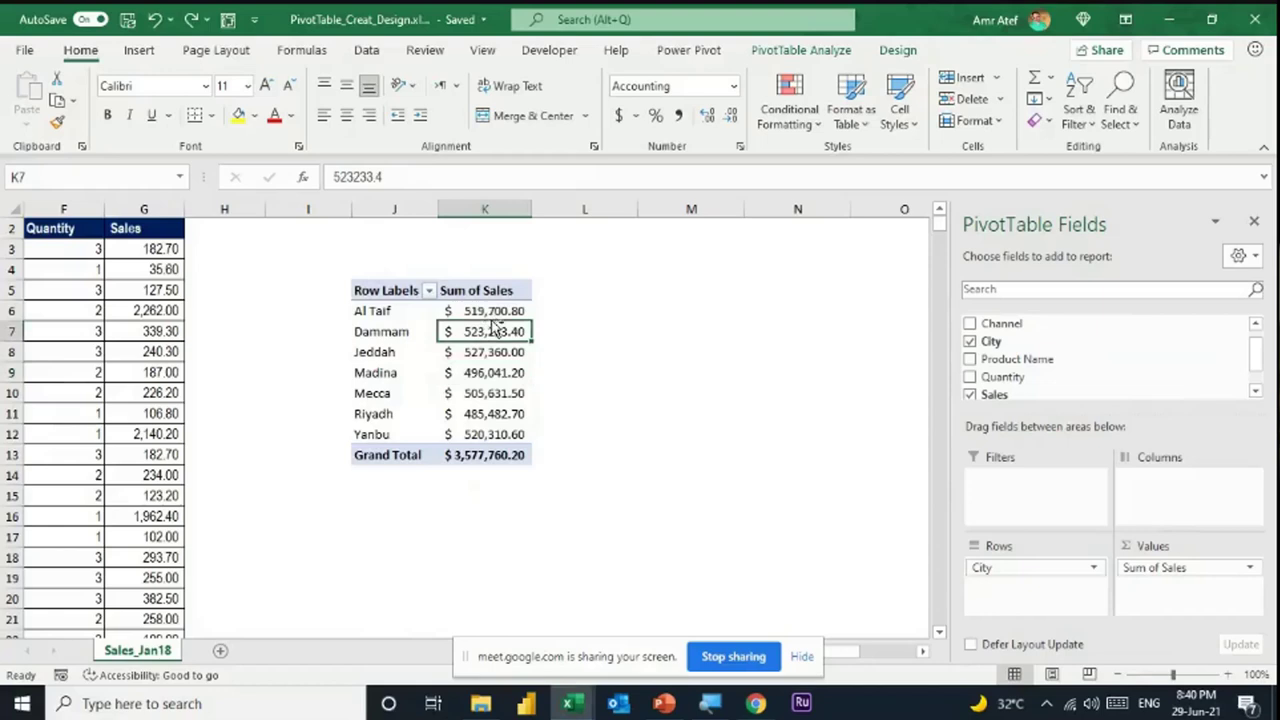
{"action": "key", "text": "ctrl+z"}
- Set the Sum of Sales number format to Currency with the $ symbol and 0 decimal places
{"action": "left_click", "coordinate": [490, 331]}
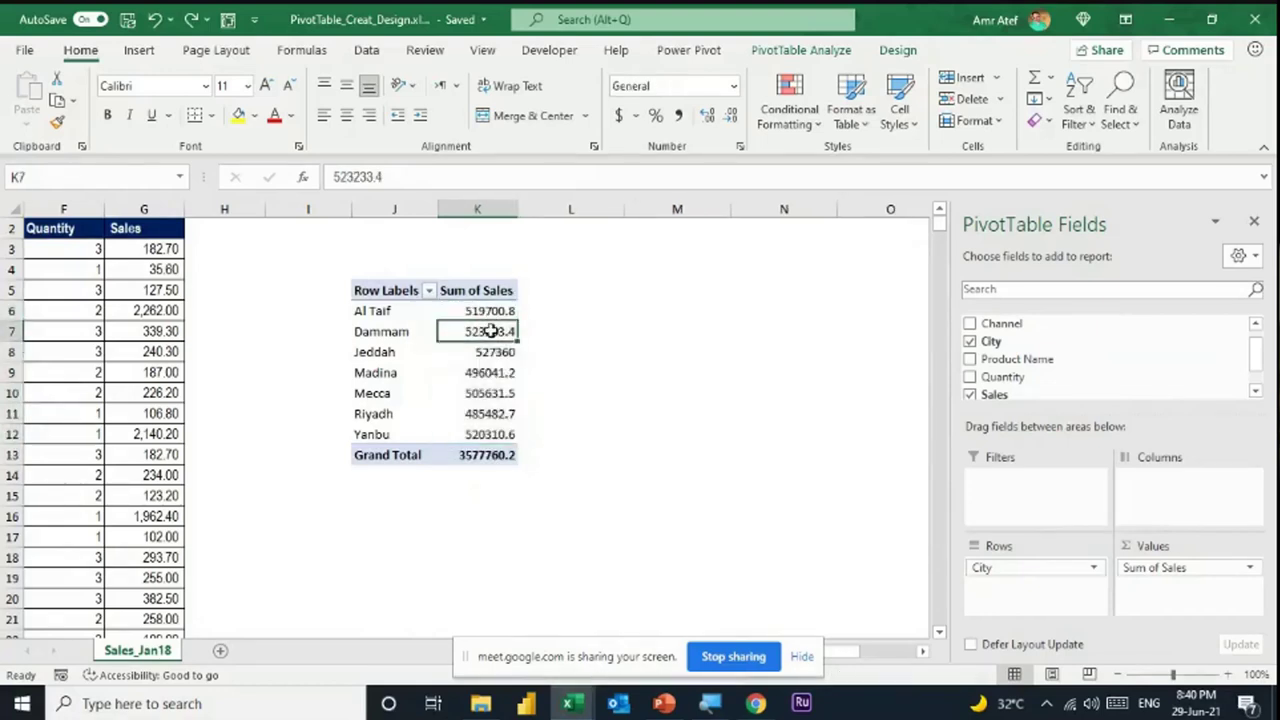
{"action": "right_click", "coordinate": [490, 331]}
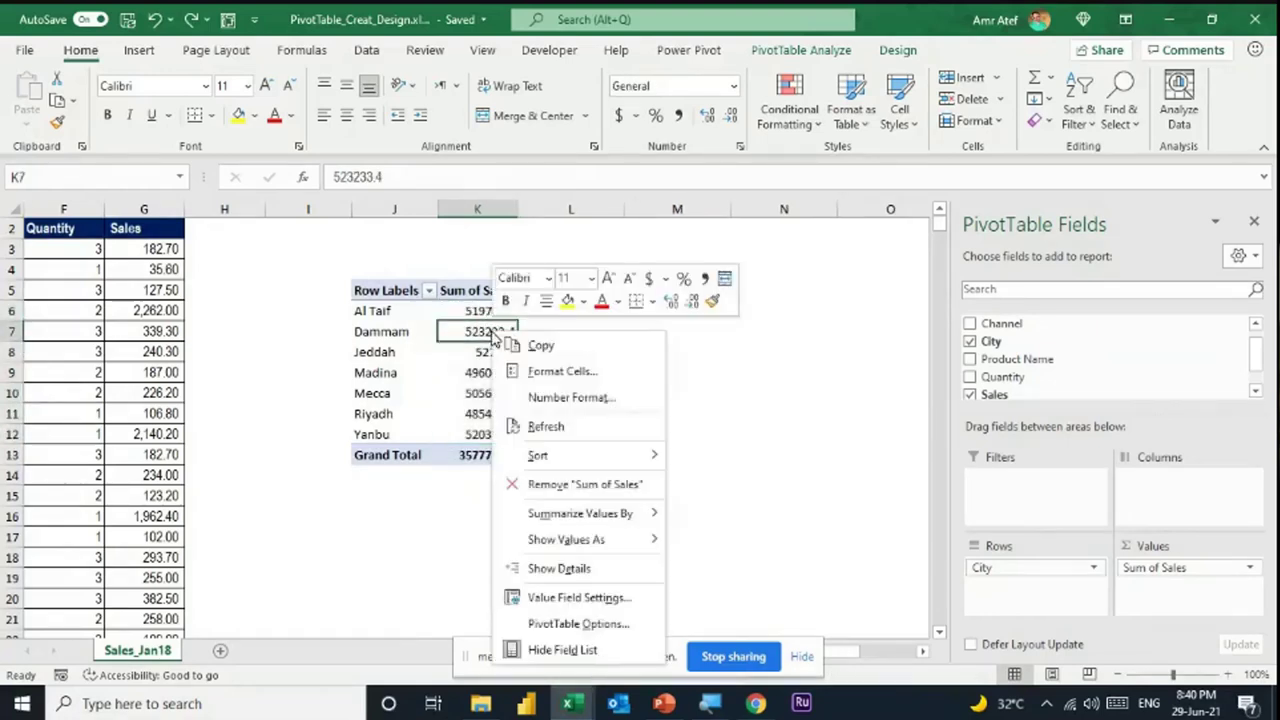
{"action": "left_click", "coordinate": [562, 400]}
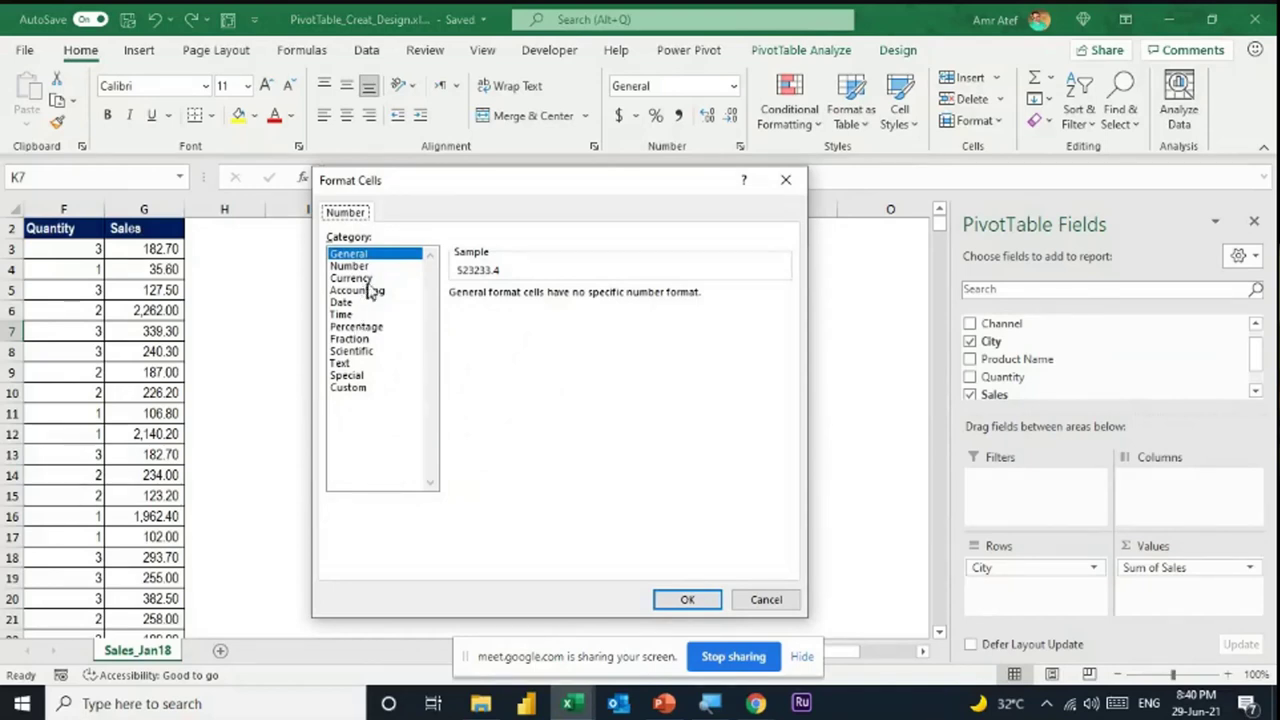
{"action": "left_click", "coordinate": [365, 278]}
{"action": "double_click", "coordinate": [576, 298]}
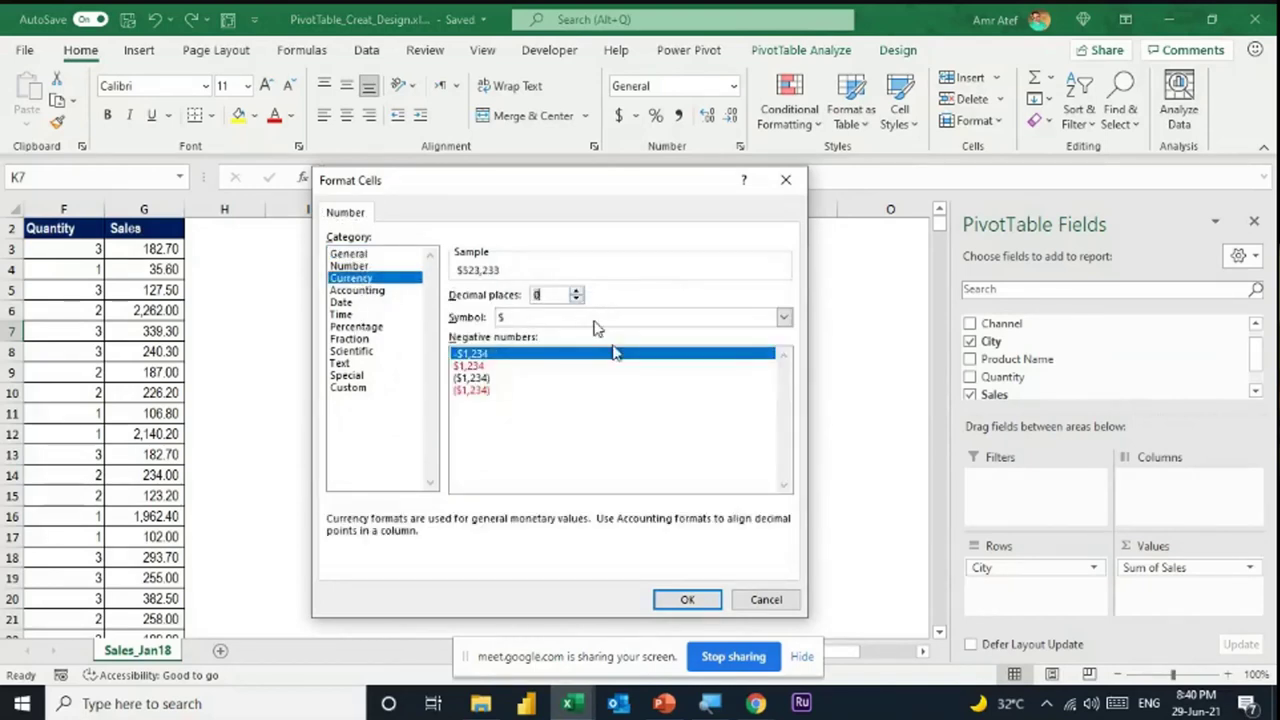
{"action": "left_click", "coordinate": [688, 600]}
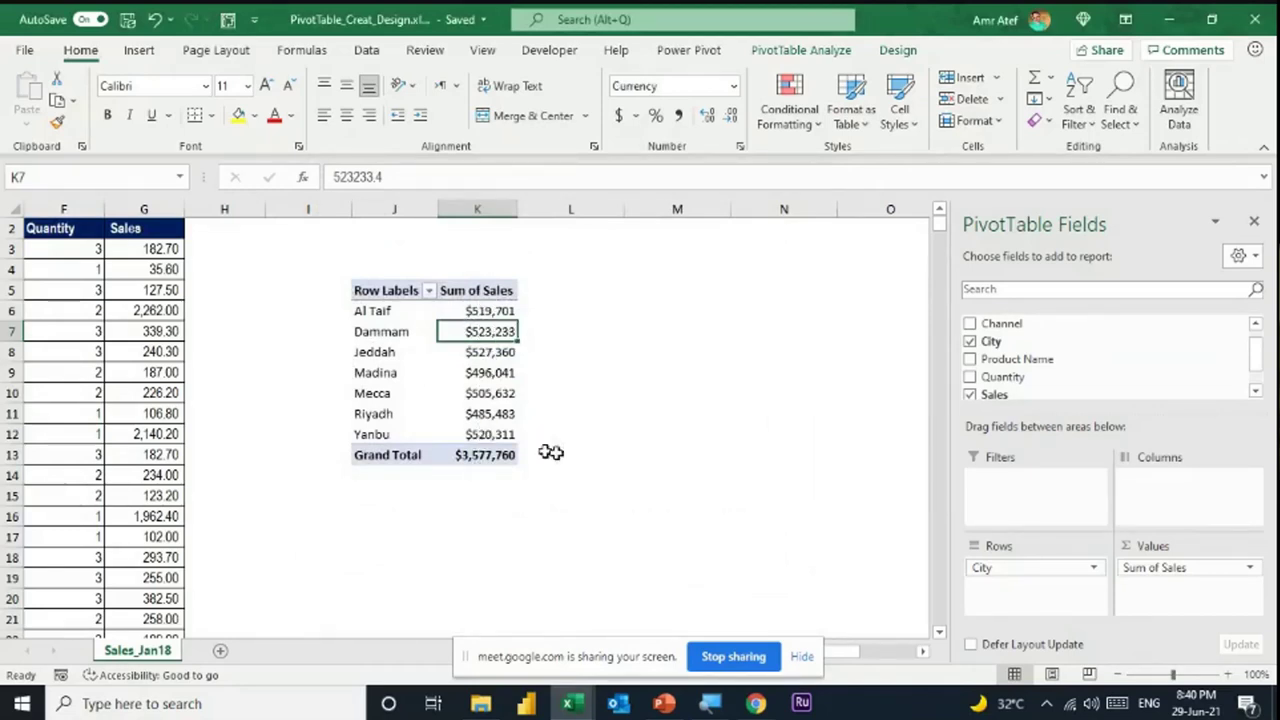
- Add the Channel field to Rows above City and look through the grouped report
{"action": "left_click", "coordinate": [495, 317]}
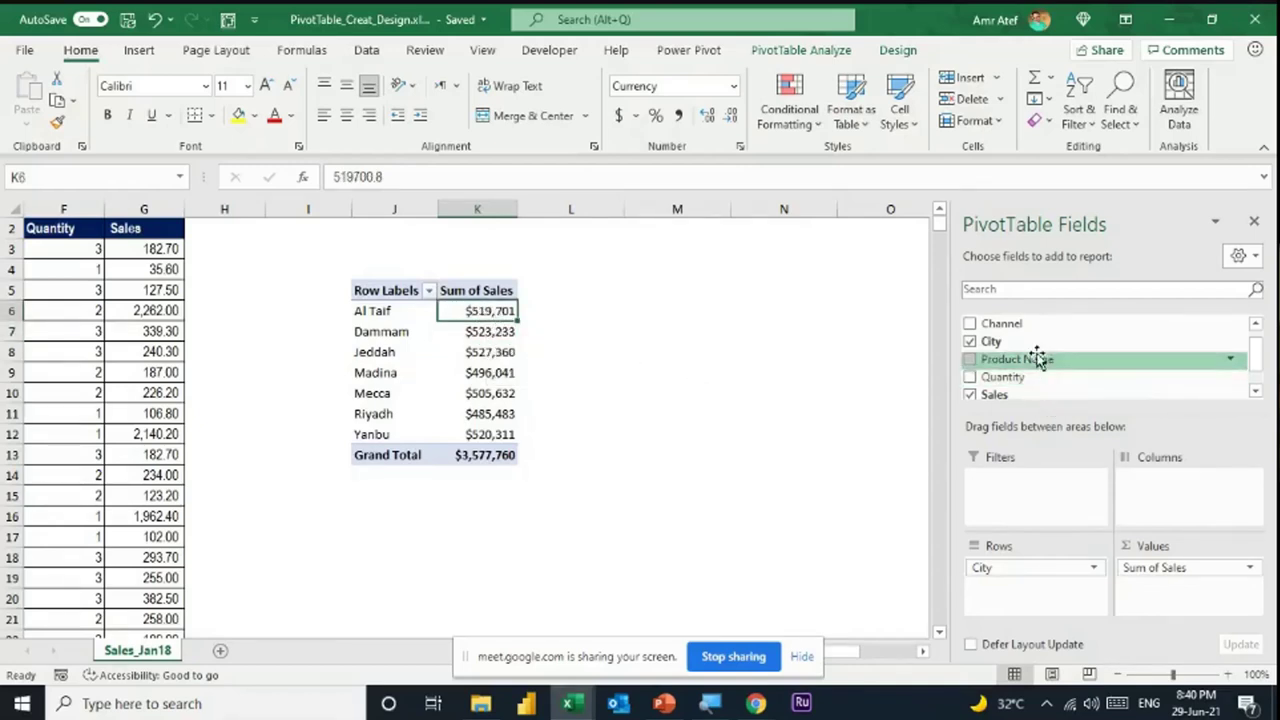
{"action": "left_click_drag", "start_coordinate": [1029, 325], "coordinate": [1014, 566]}
{"action": "mouse_move", "coordinate": [496, 313]}
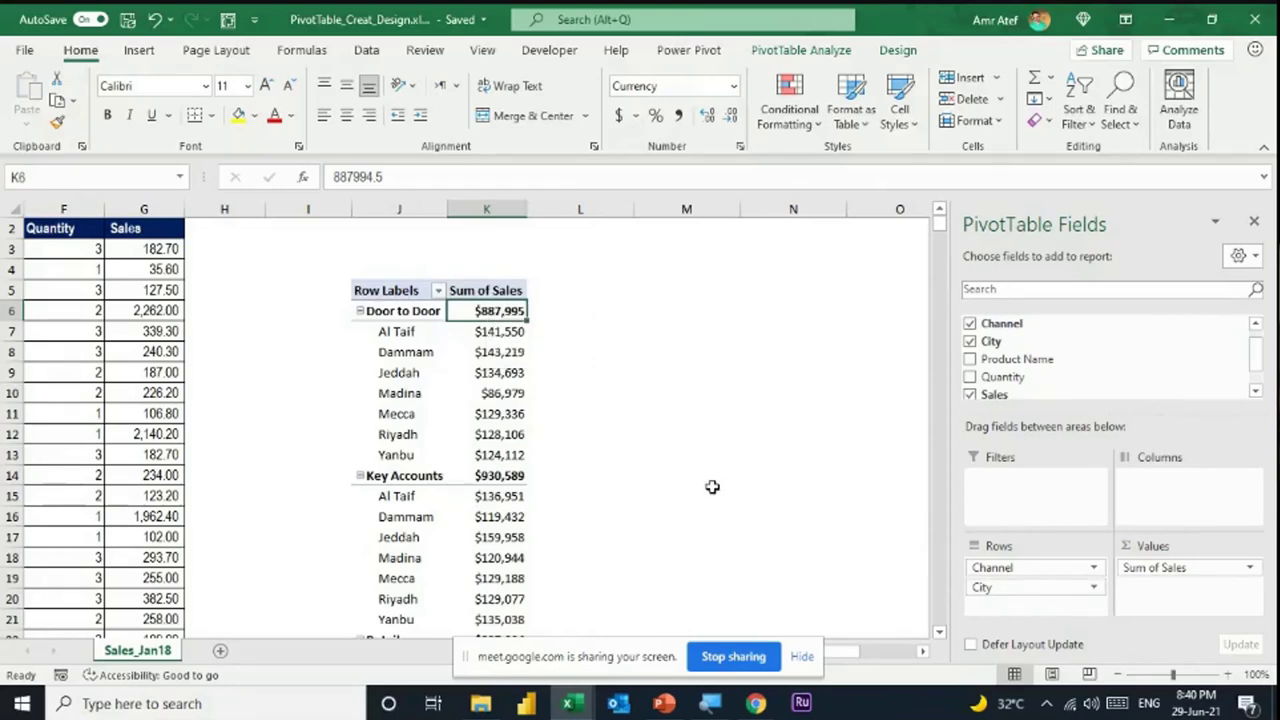
{"action": "scroll", "coordinate": [540, 461], "scroll_direction": "down", "scroll_amount": 7}
{"action": "scroll", "coordinate": [540, 461], "scroll_direction": "up", "scroll_amount": 7}
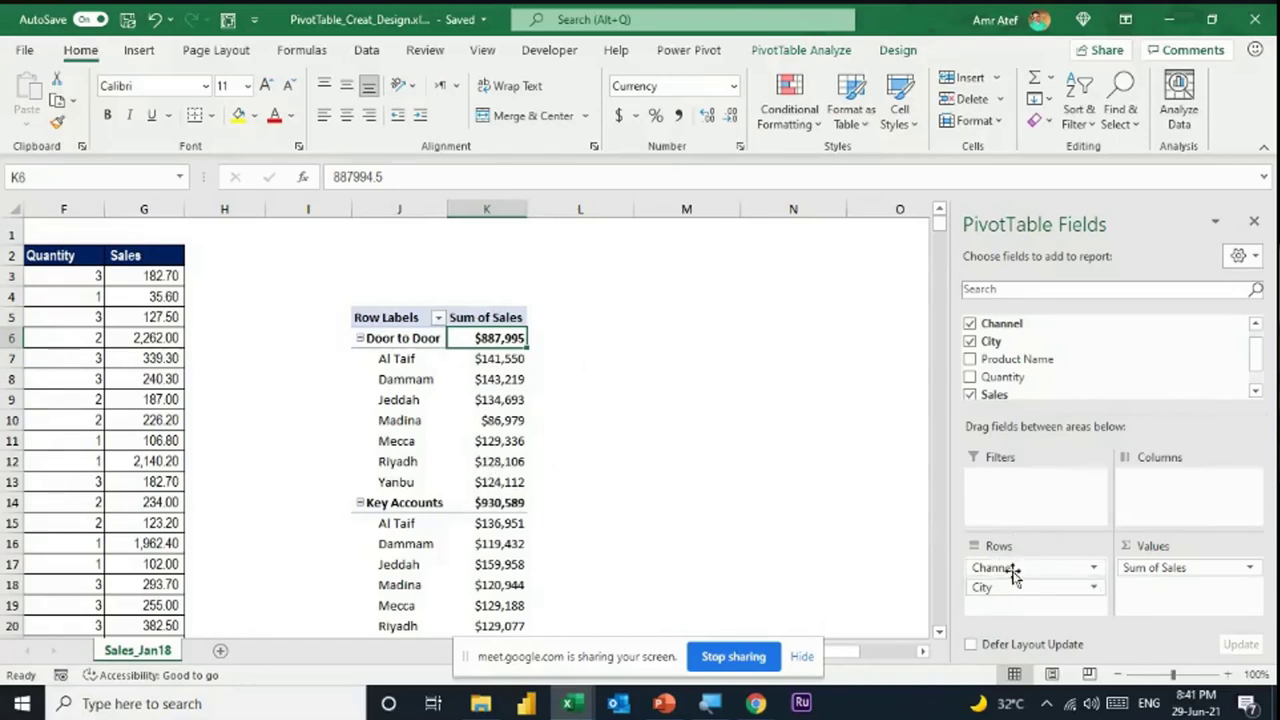
- Take City out of Rows to view sales by channel only, and put City back below Channel
{"action": "left_click_drag", "start_coordinate": [1000, 594], "coordinate": [848, 526]}
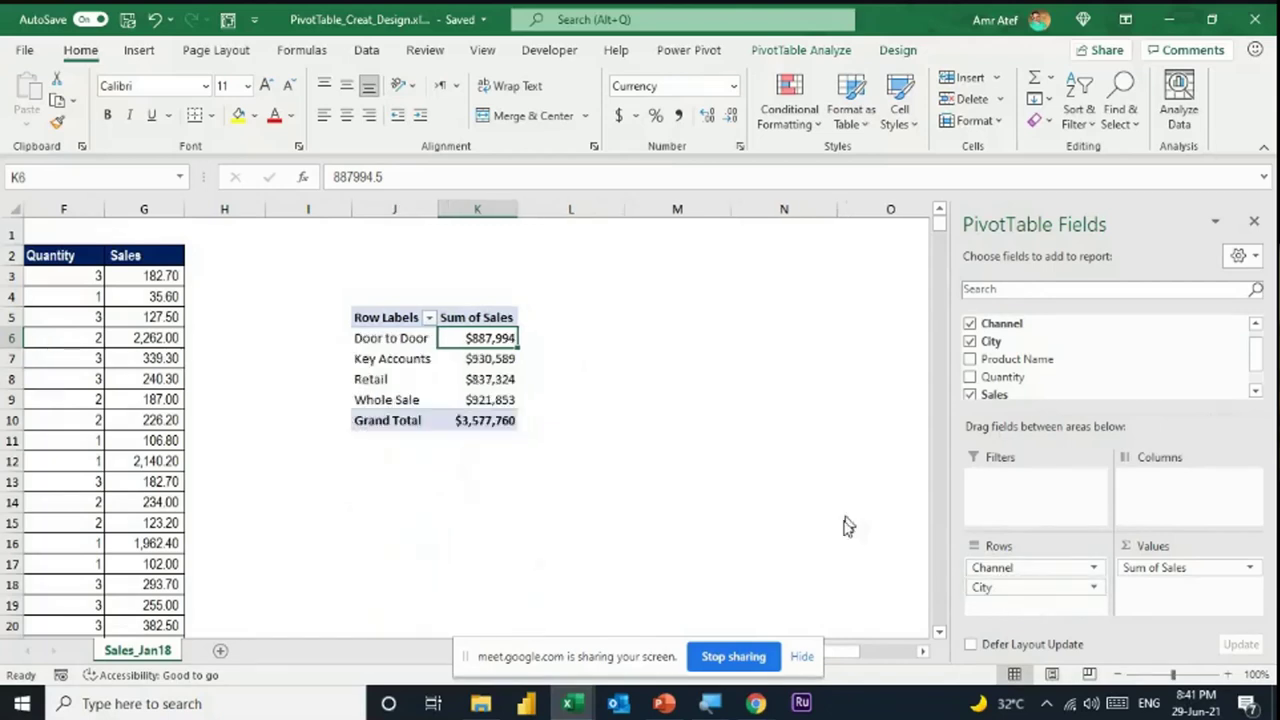
{"action": "left_click", "coordinate": [407, 340]}
{"action": "left_click_drag", "start_coordinate": [407, 340], "coordinate": [408, 400]}
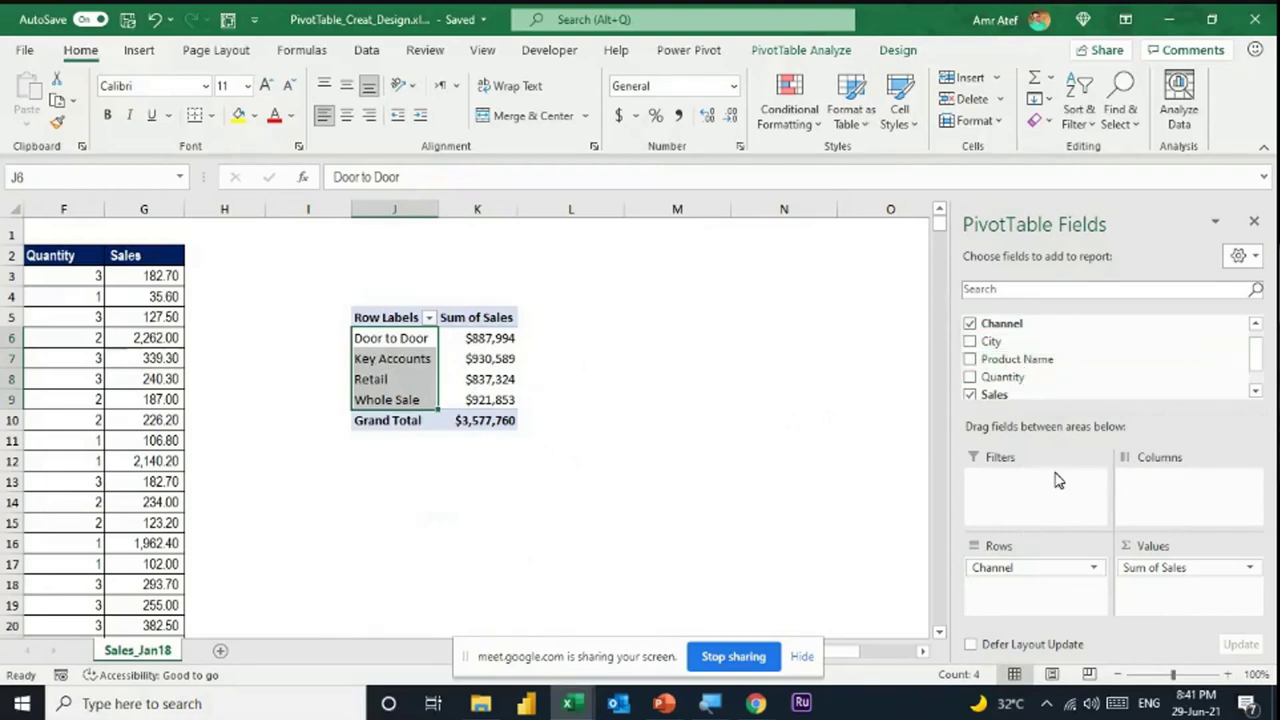
{"action": "left_click_drag", "start_coordinate": [1009, 343], "coordinate": [1058, 595]}
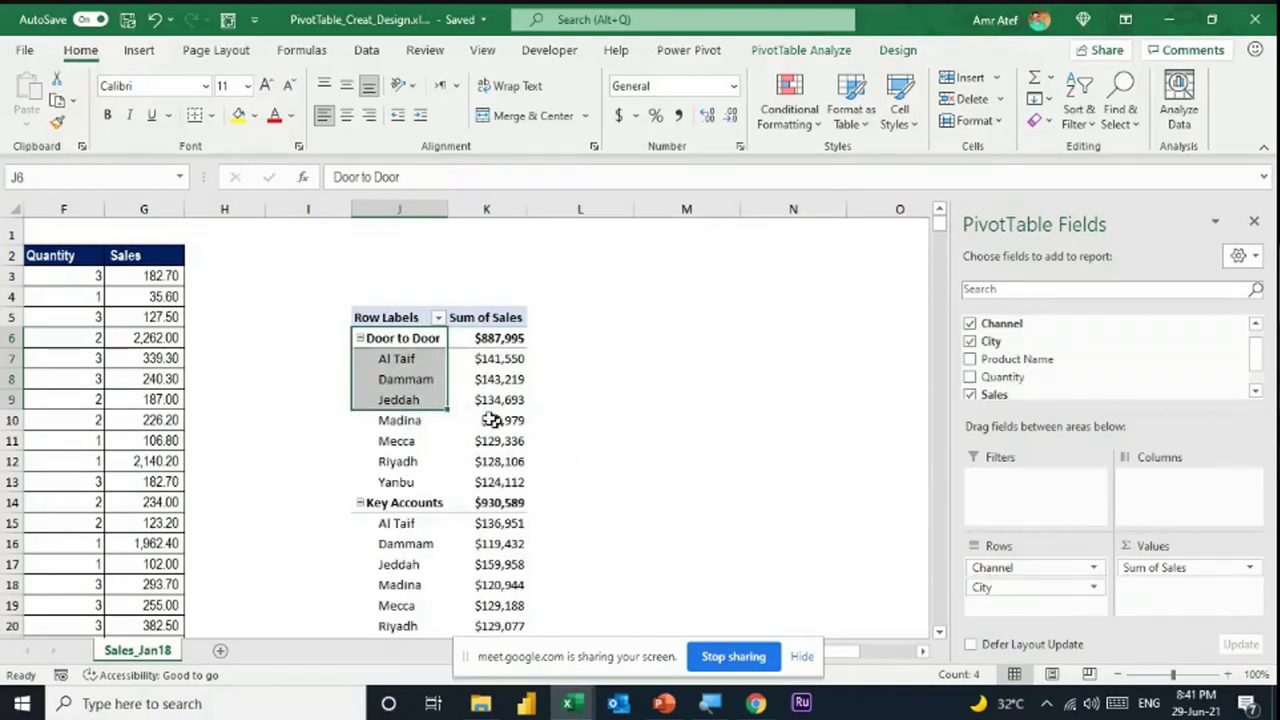
- Examine how the city rows repeat under each channel heading, from Door to Door through Key Accounts and Retail
{"action": "left_click", "coordinate": [400, 338]}
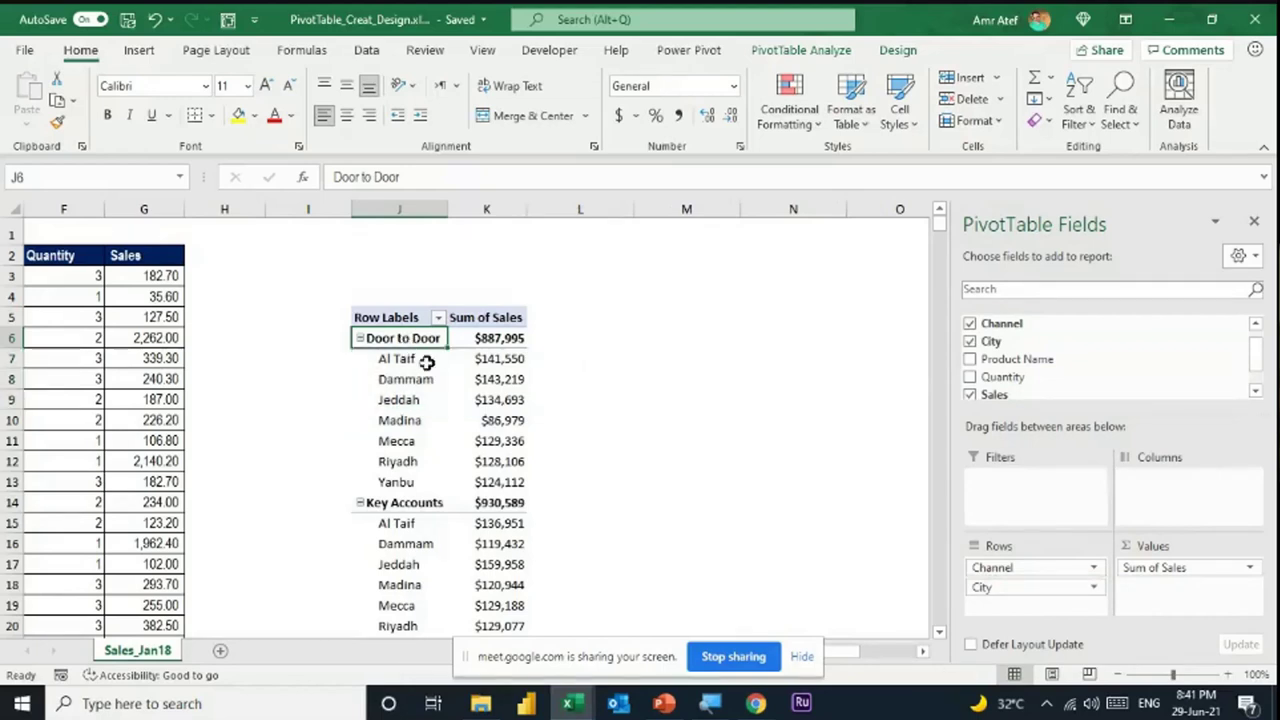
{"action": "left_click", "coordinate": [417, 360]}
{"action": "left_click", "coordinate": [420, 500]}
{"action": "left_click", "coordinate": [414, 523]}
{"action": "scroll", "coordinate": [410, 480], "scroll_direction": "down", "scroll_amount": 3}
{"action": "left_click", "coordinate": [408, 475]}
{"action": "left_click", "coordinate": [420, 496]}
{"action": "scroll", "coordinate": [425, 497], "scroll_direction": "up", "scroll_amount": 3}
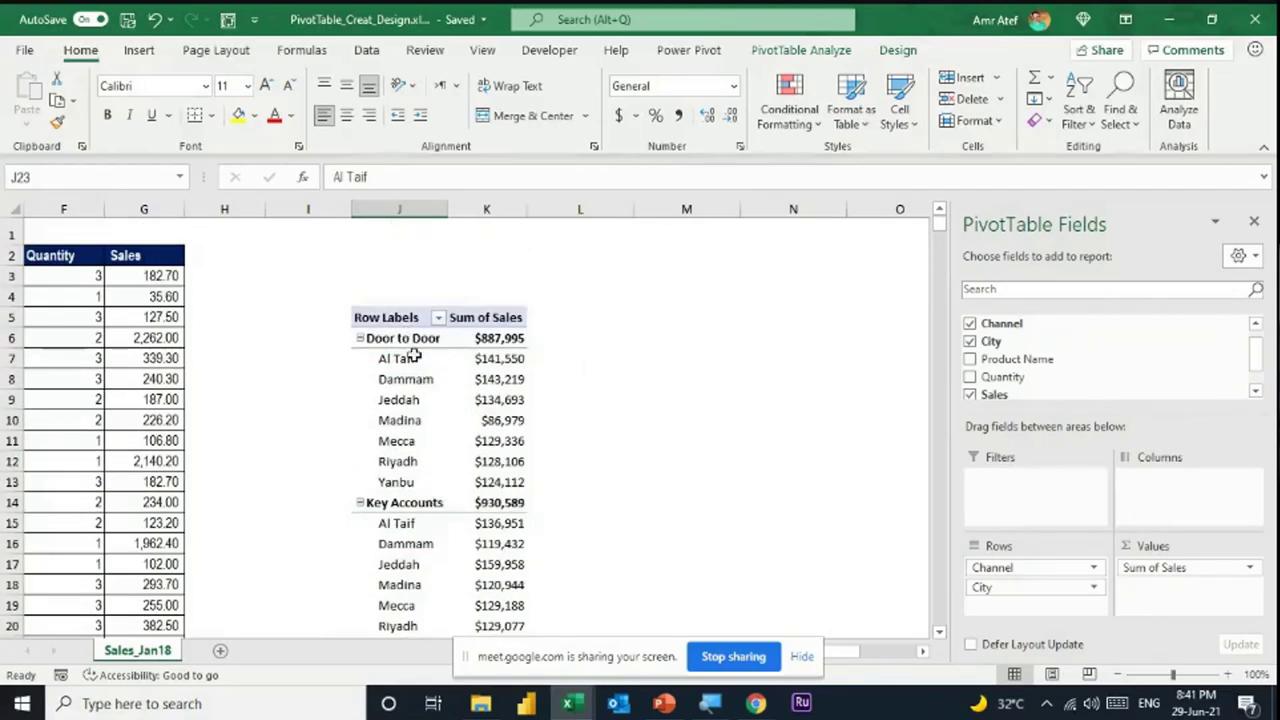
{"action": "scroll", "coordinate": [418, 362], "scroll_direction": "down", "scroll_amount": 7}
{"action": "scroll", "coordinate": [420, 363], "scroll_direction": "up", "scroll_amount": 7}
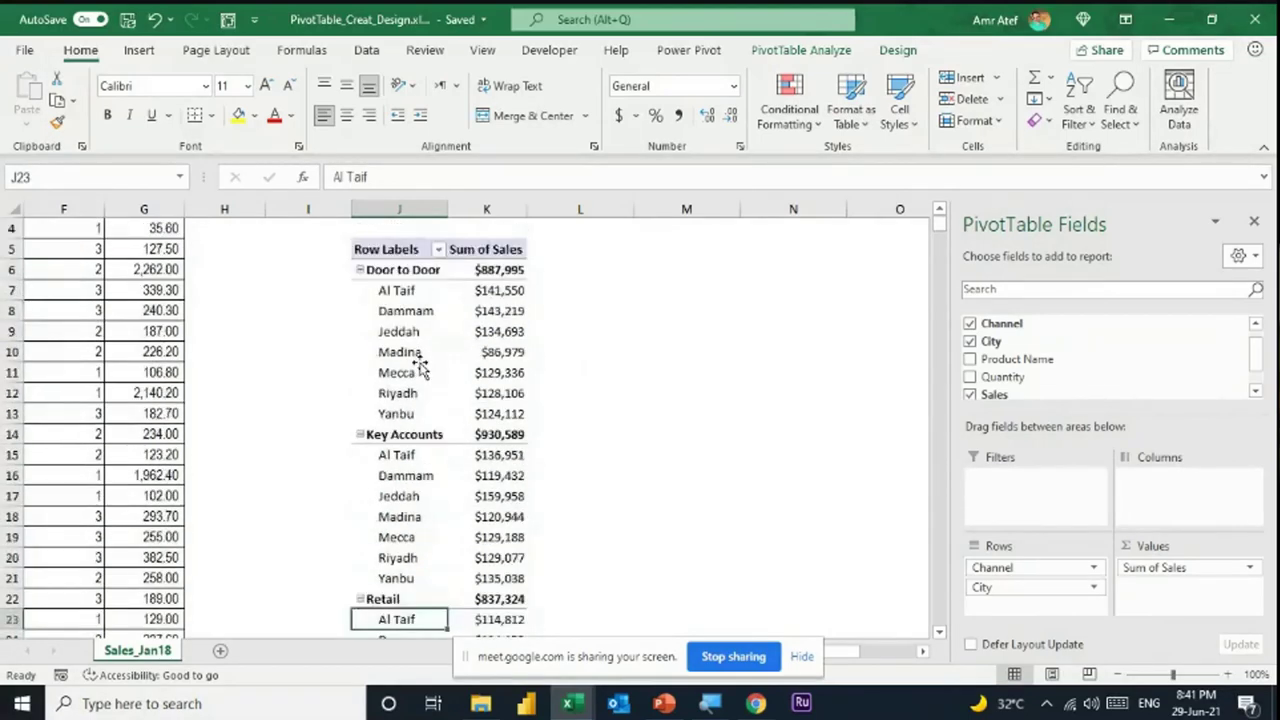
{"action": "left_click_drag", "start_coordinate": [420, 362], "coordinate": [400, 482]}
{"action": "left_click", "coordinate": [398, 357]}
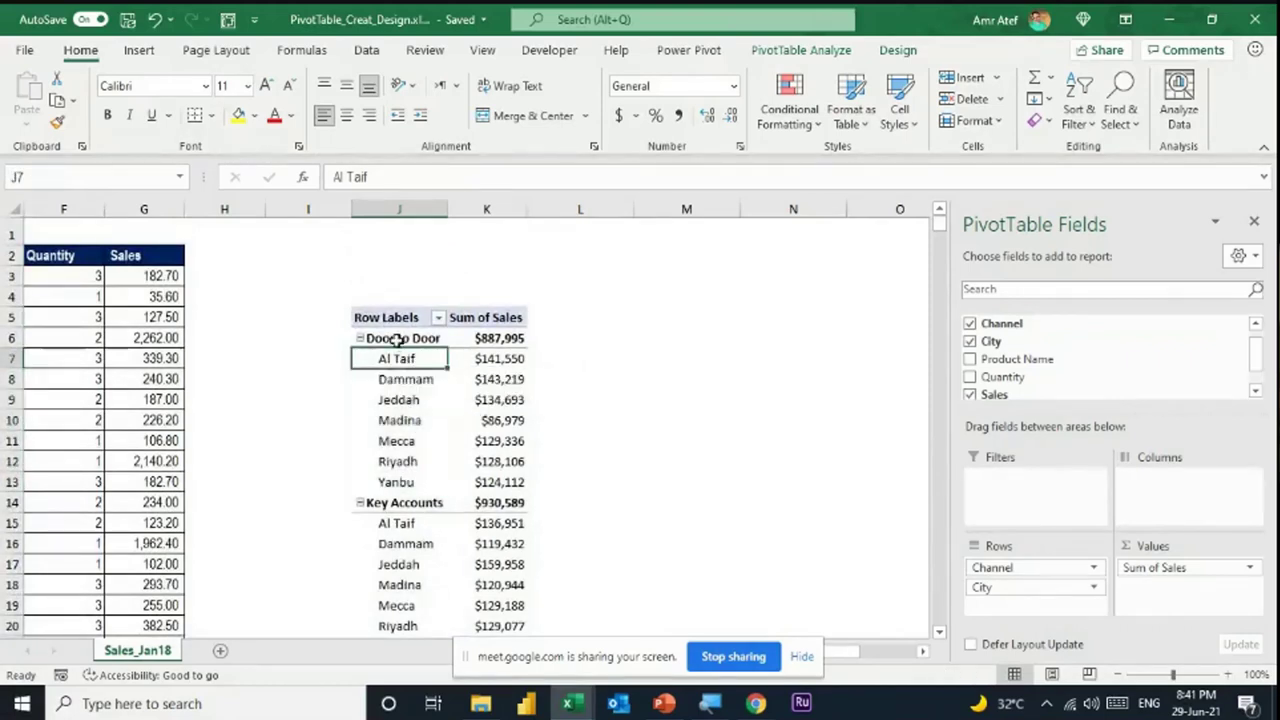
{"action": "left_click", "coordinate": [397, 338]}
{"action": "left_click", "coordinate": [410, 523]}
{"action": "left_click", "coordinate": [406, 502]}
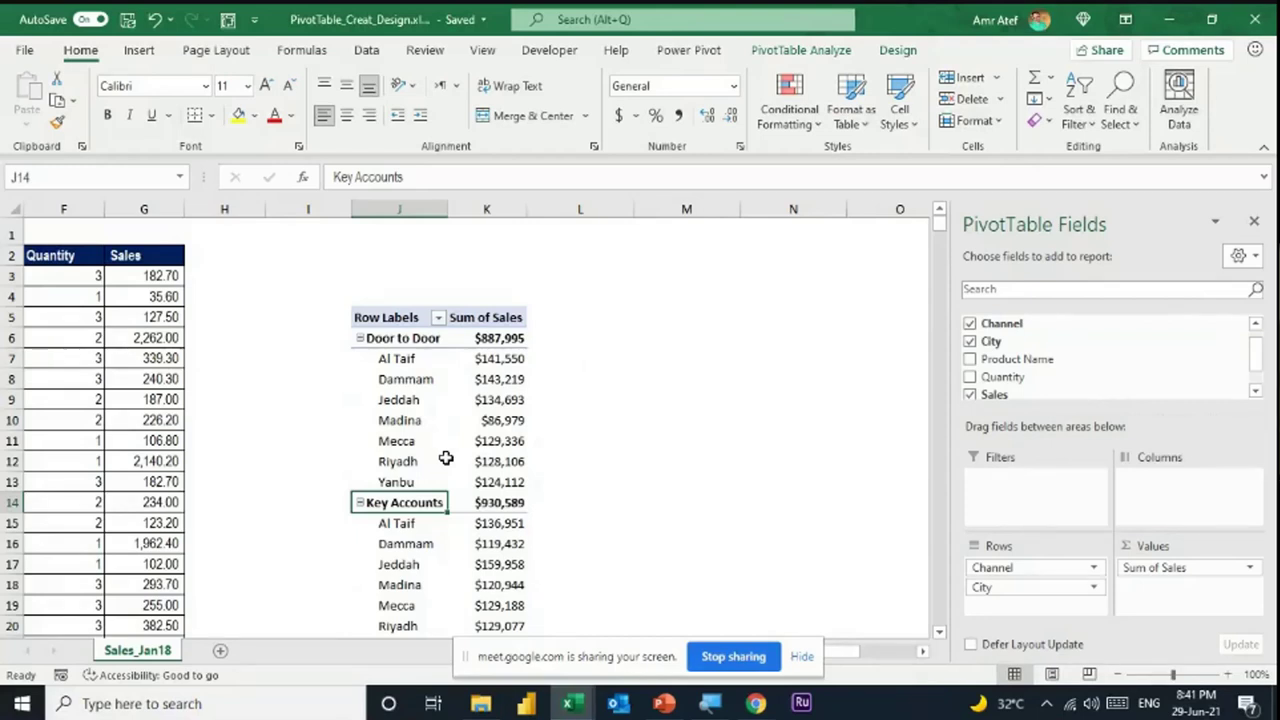
{"action": "left_click", "coordinate": [410, 377]}
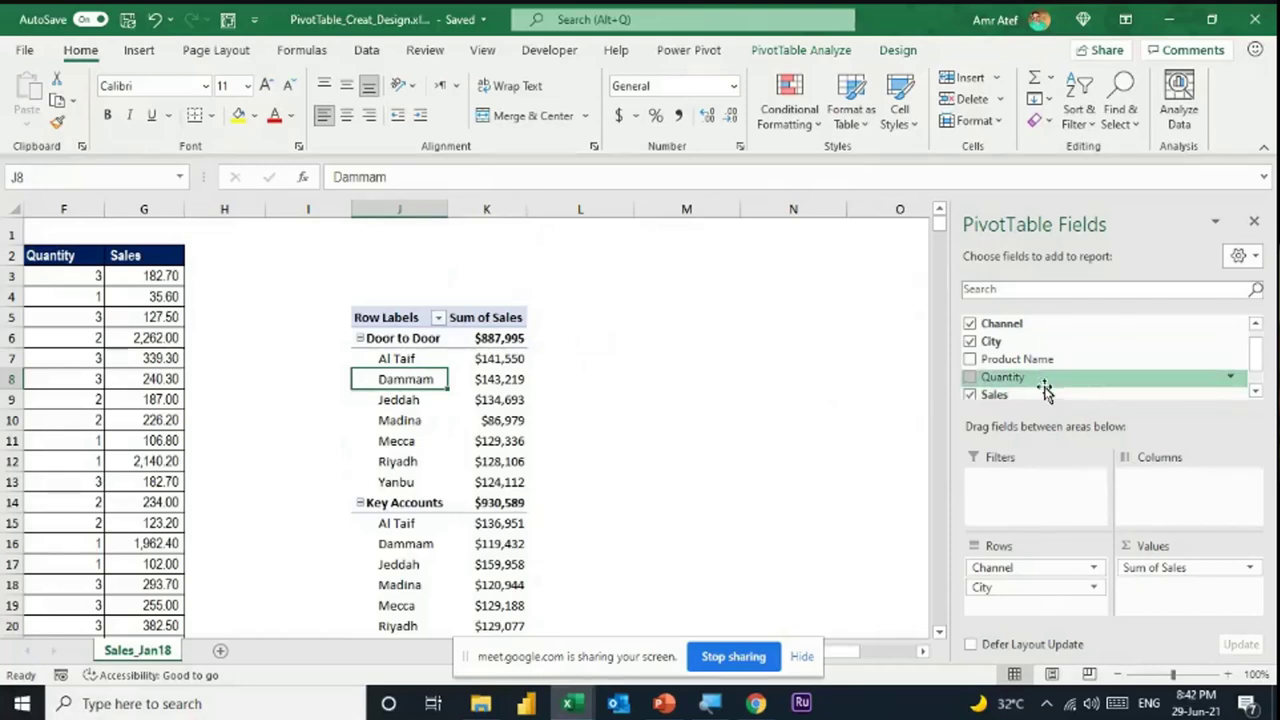
- Add the Date field as a report filter and check its label and value cells above the PivotTable
{"action": "scroll", "coordinate": [1035, 365], "scroll_direction": "up", "scroll_amount": 1}
{"action": "left_click_drag", "start_coordinate": [1006, 323], "coordinate": [1055, 490]}
{"action": "left_click", "coordinate": [402, 275]}
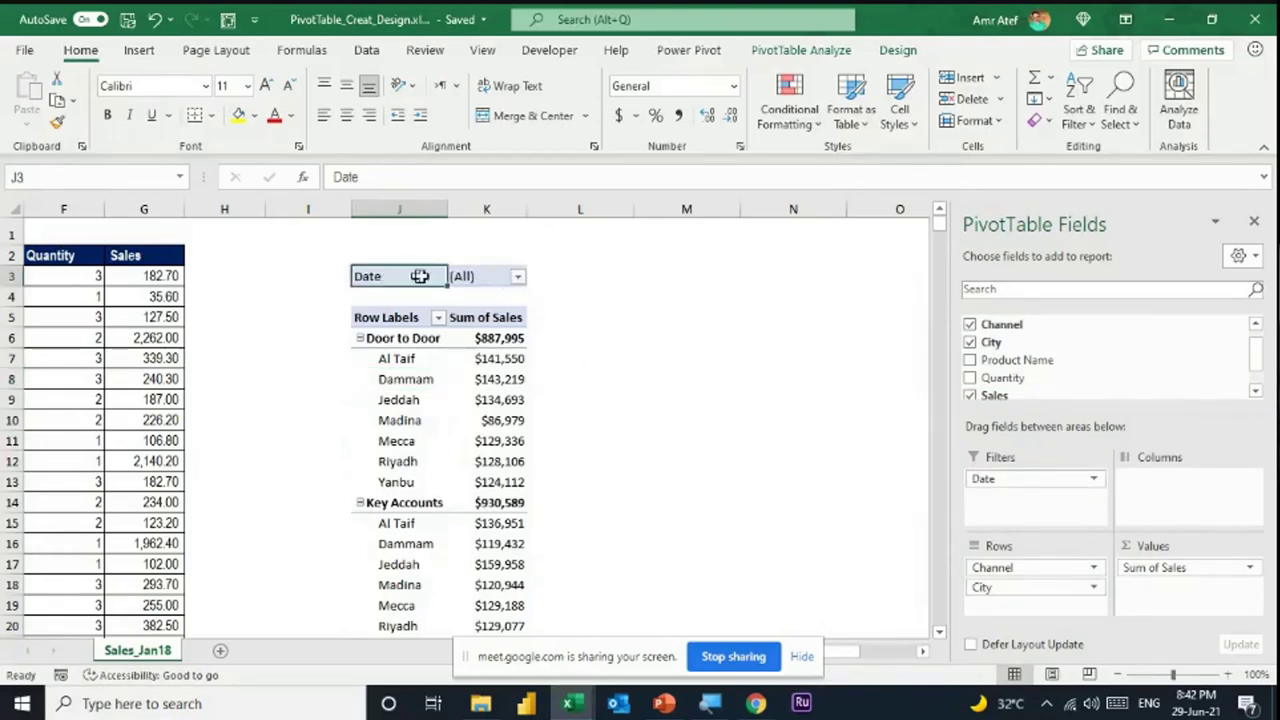
{"action": "left_click", "coordinate": [479, 277]}
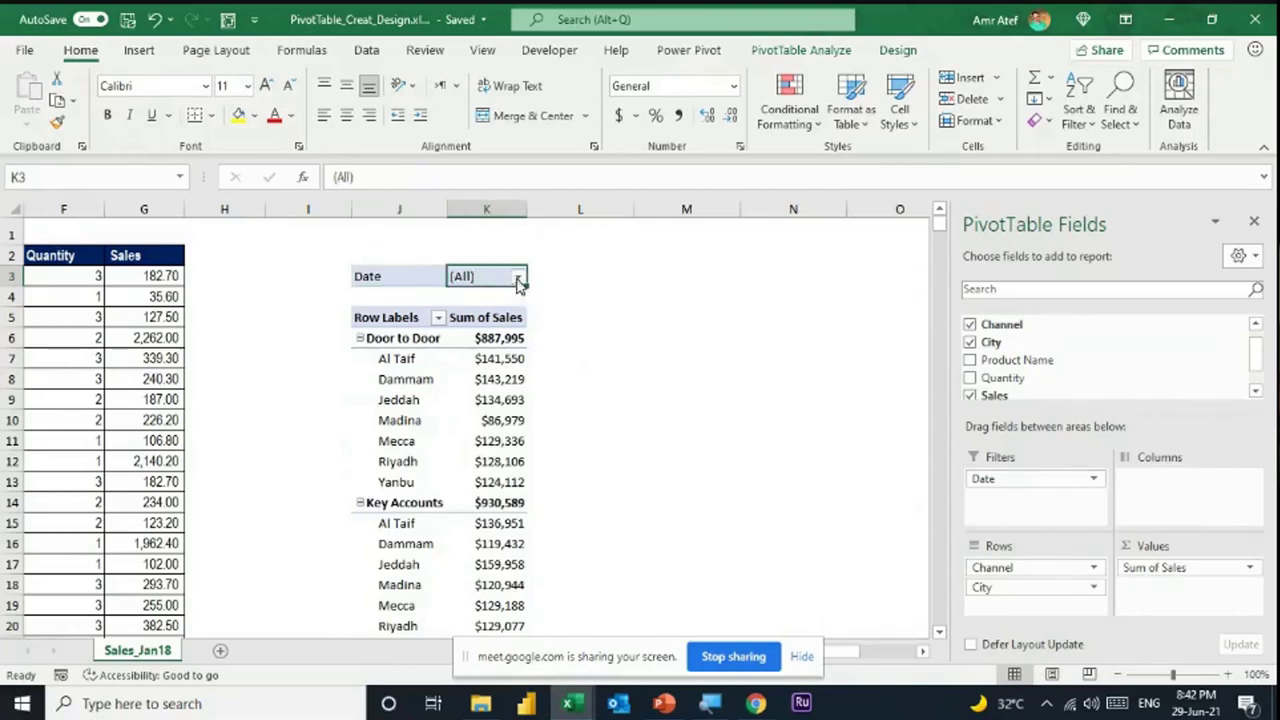
- Look through the available dates and filter the report to 02-01-18
{"action": "left_click", "coordinate": [518, 280]}
{"action": "left_click_drag", "start_coordinate": [510, 338], "coordinate": [508, 455]}
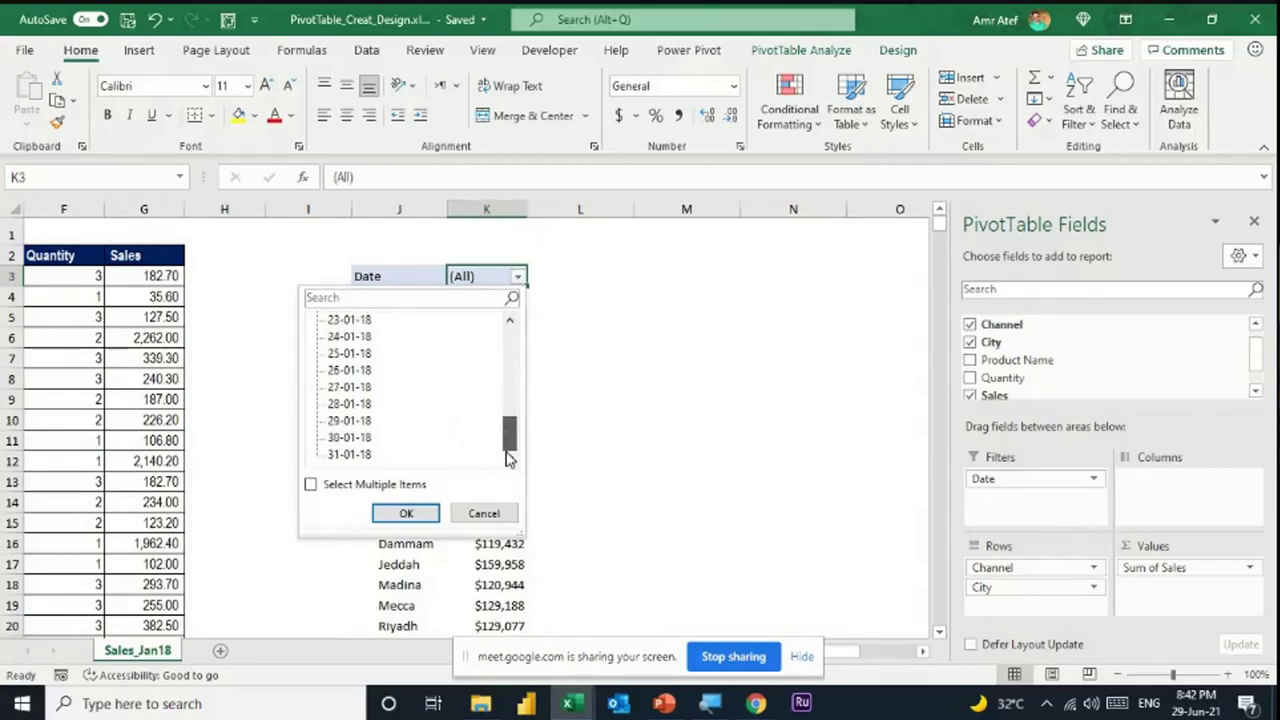
{"action": "left_click_drag", "start_coordinate": [508, 455], "coordinate": [508, 336]}
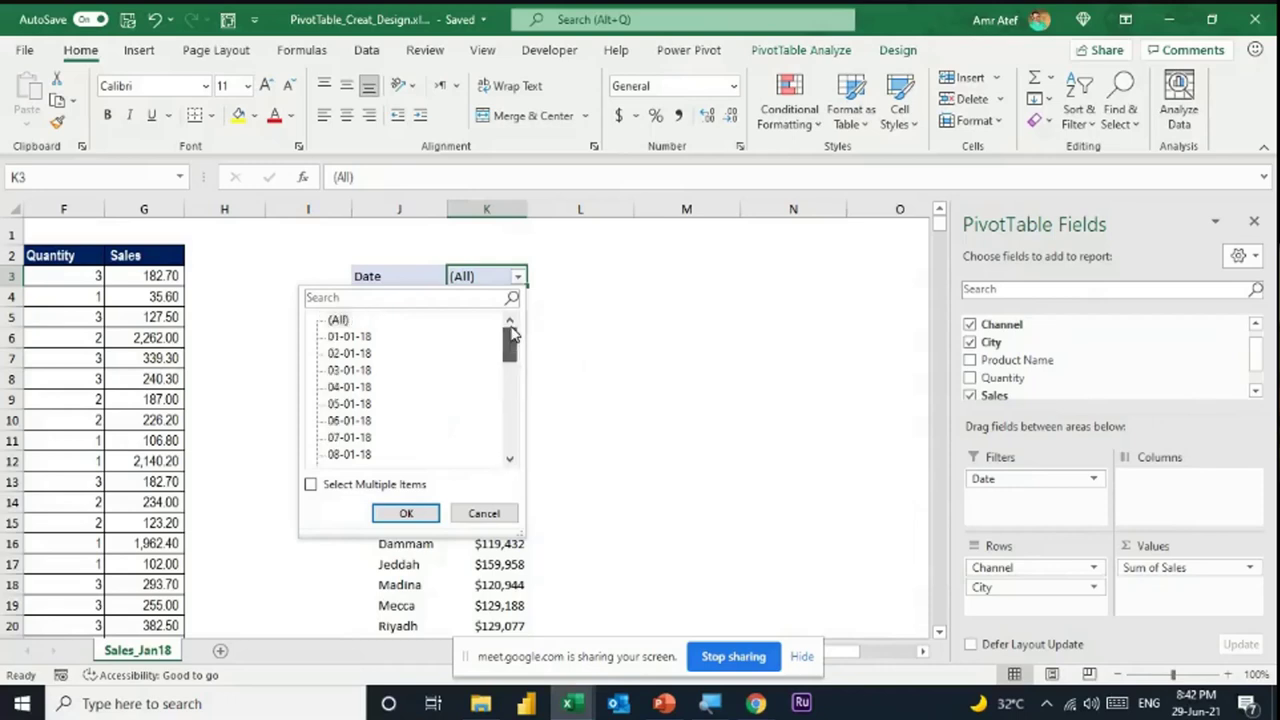
{"action": "left_click", "coordinate": [355, 353]}
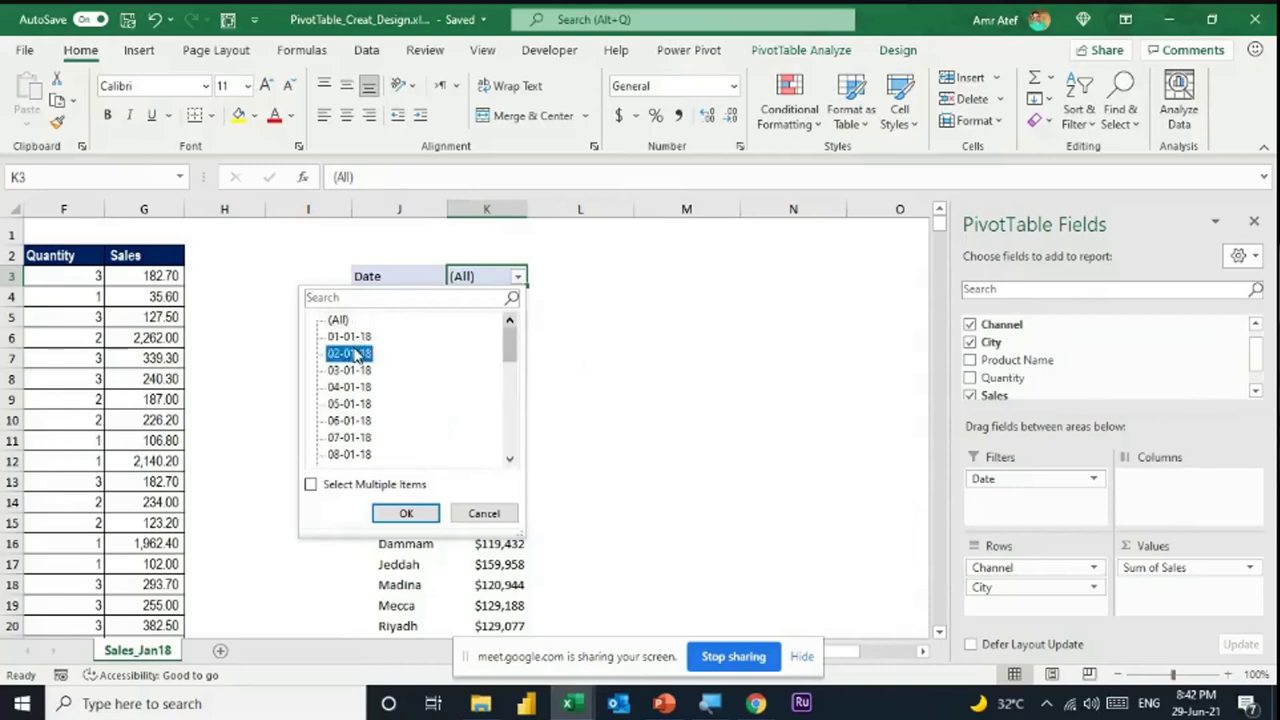
{"action": "left_click", "coordinate": [418, 514]}
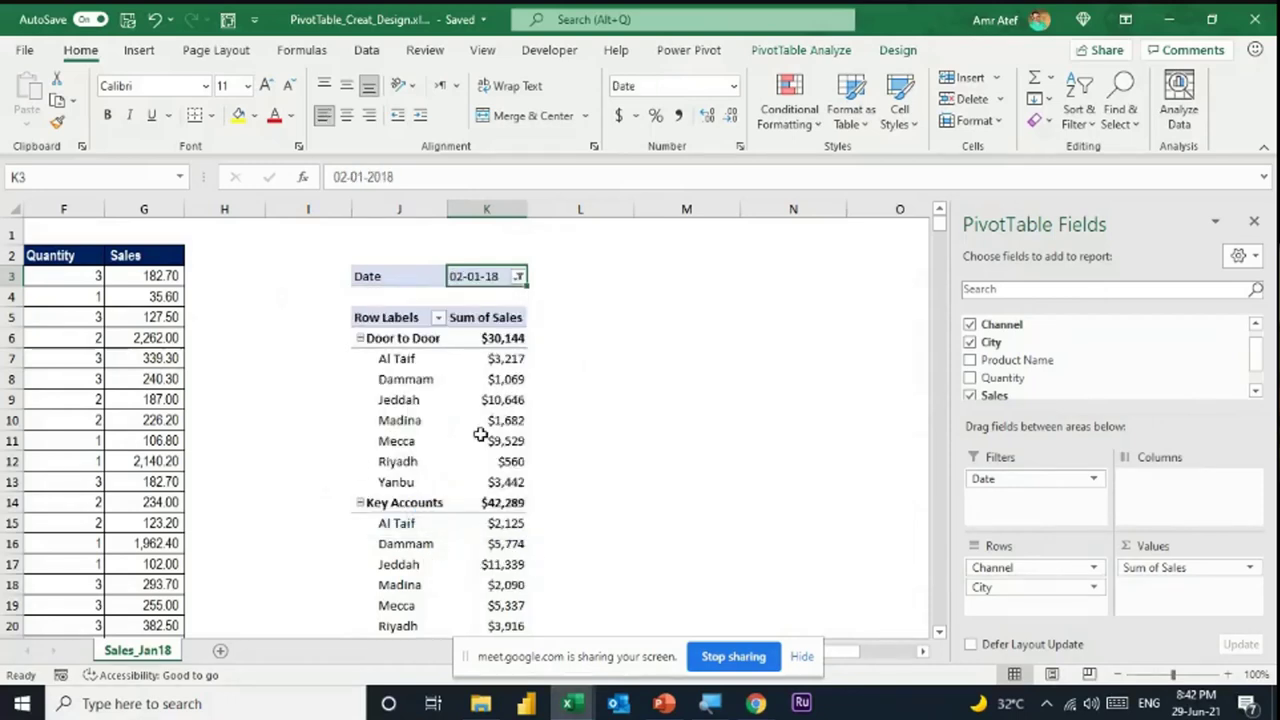
- Rearrange the PivotTable with City in Rows and Channel in Columns, and look over the city-by-channel values
{"action": "left_click_drag", "start_coordinate": [1065, 588], "coordinate": [1220, 498]}
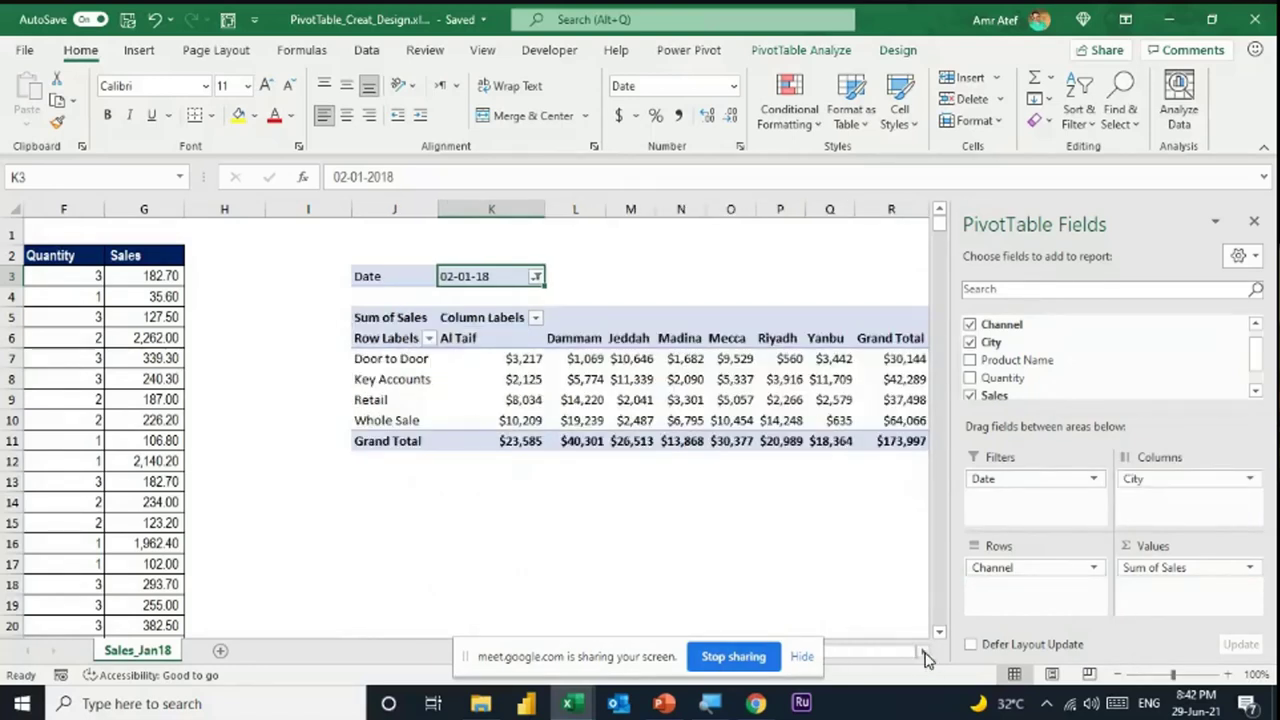
{"action": "left_click_drag", "start_coordinate": [1037, 582], "coordinate": [1160, 505]}
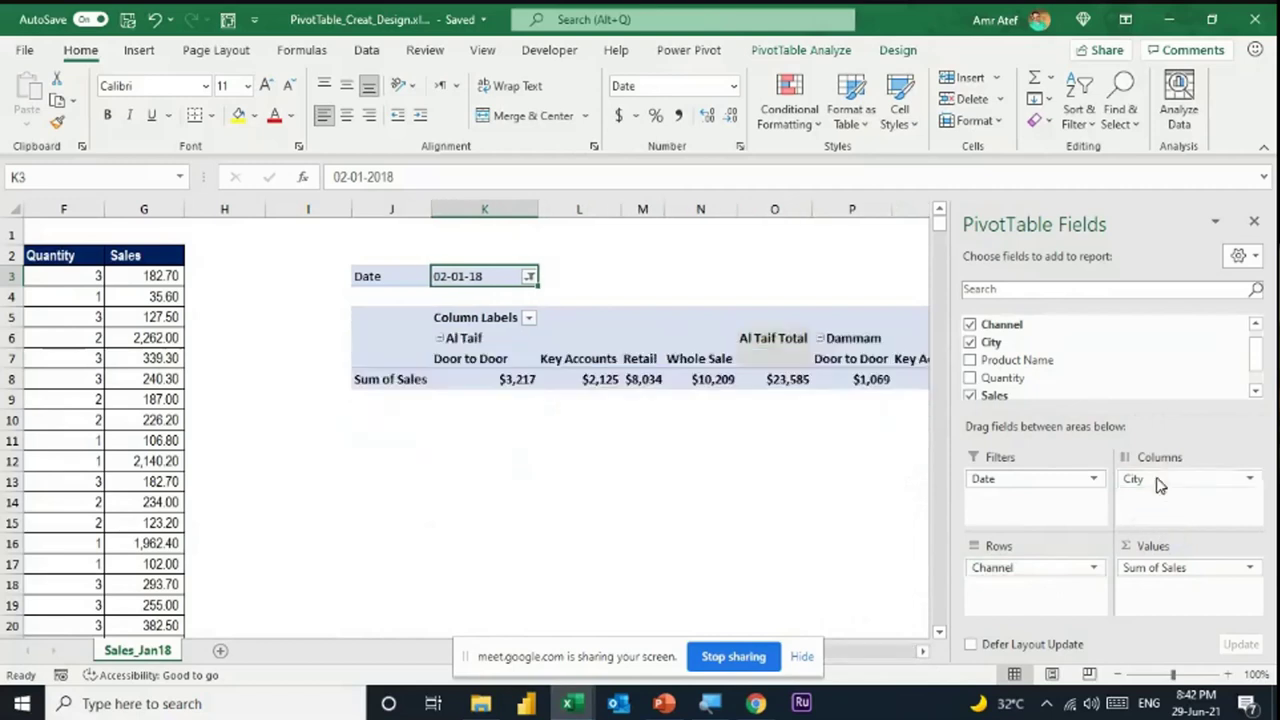
{"action": "left_click", "coordinate": [527, 365]}
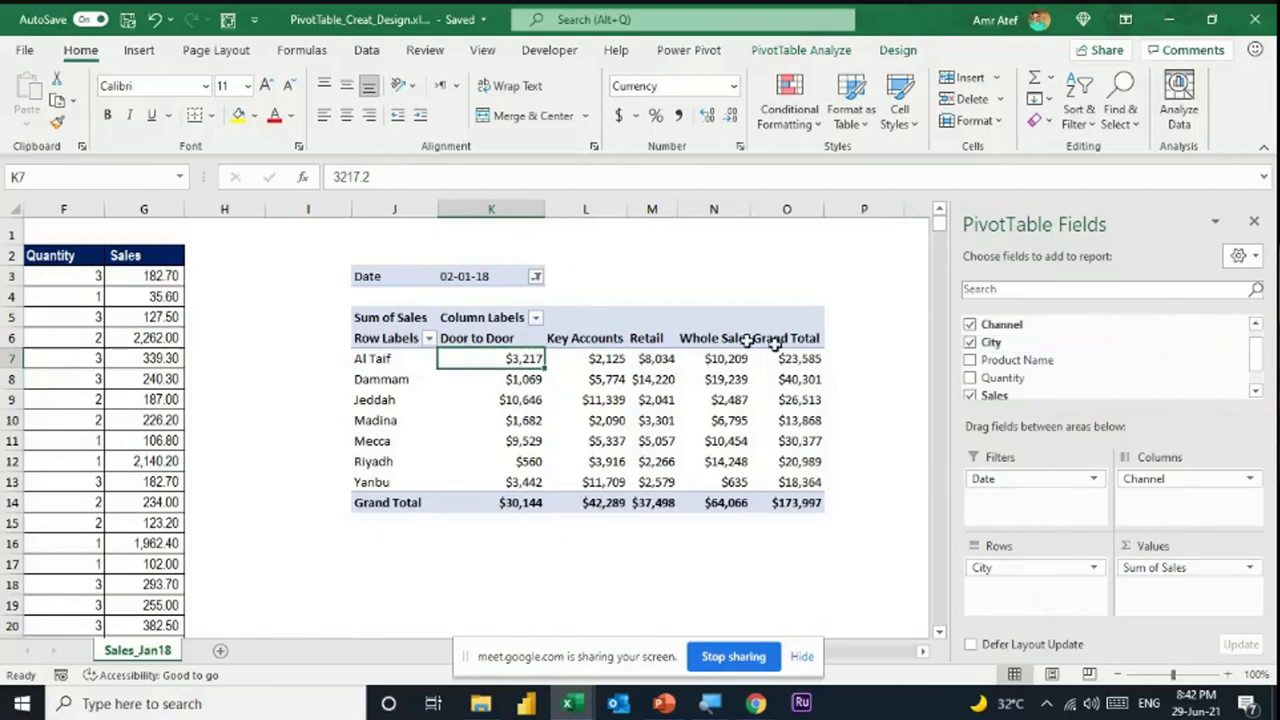
{"action": "mouse_move", "coordinate": [542, 474]}
{"action": "left_click_drag", "start_coordinate": [513, 358], "coordinate": [803, 482]}
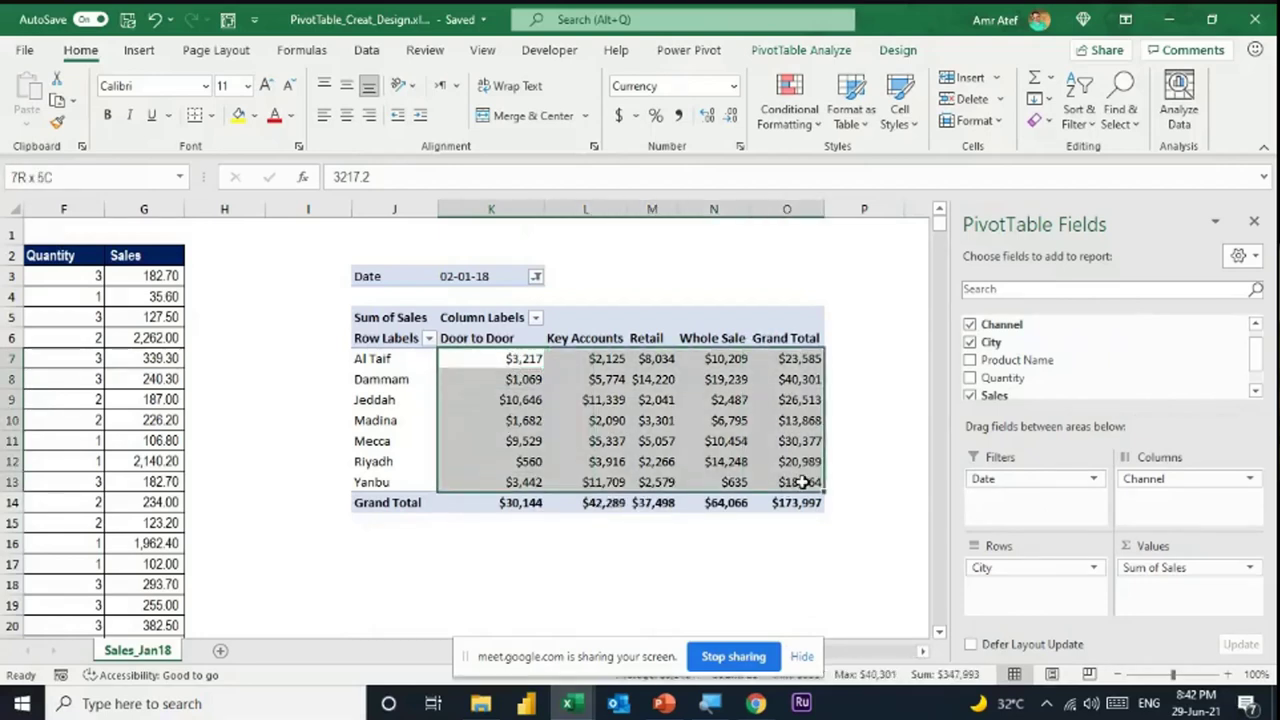
{"action": "left_click", "coordinate": [513, 362]}
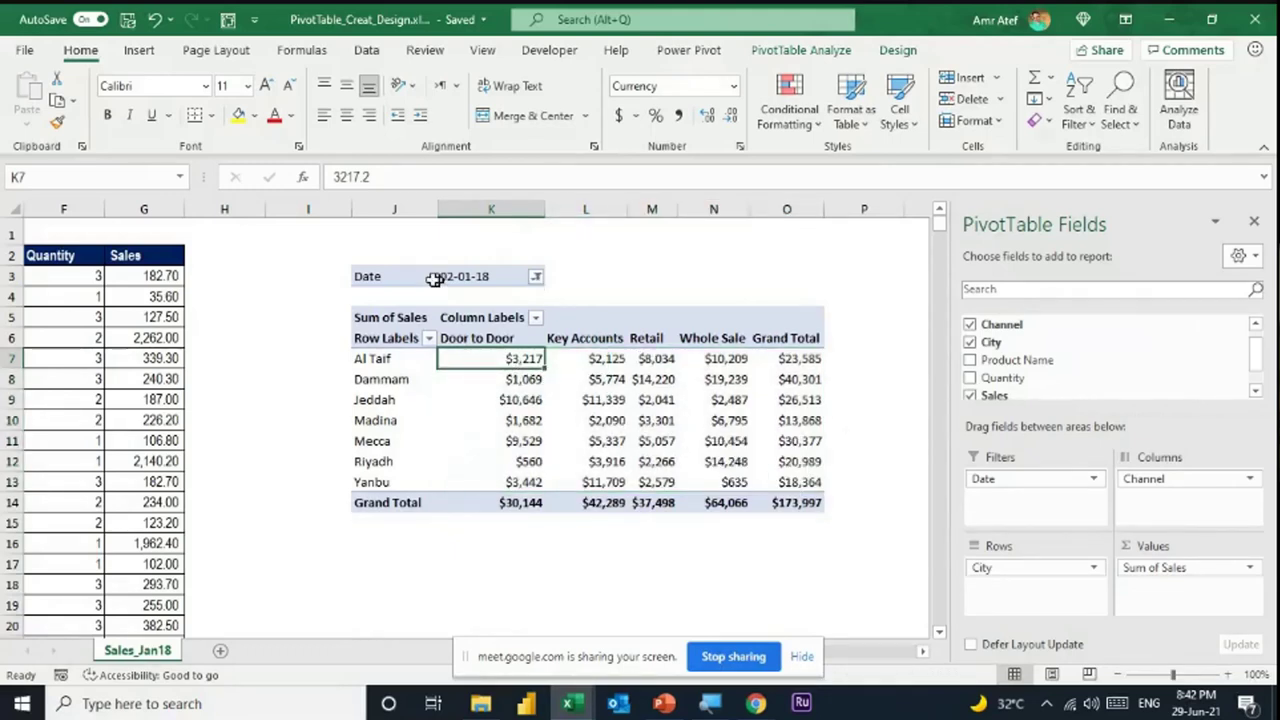
- Allow multiple items in the Date filter and include 01-01-18 and 03-01-18 along with 02-01-18
{"action": "left_click", "coordinate": [537, 277]}
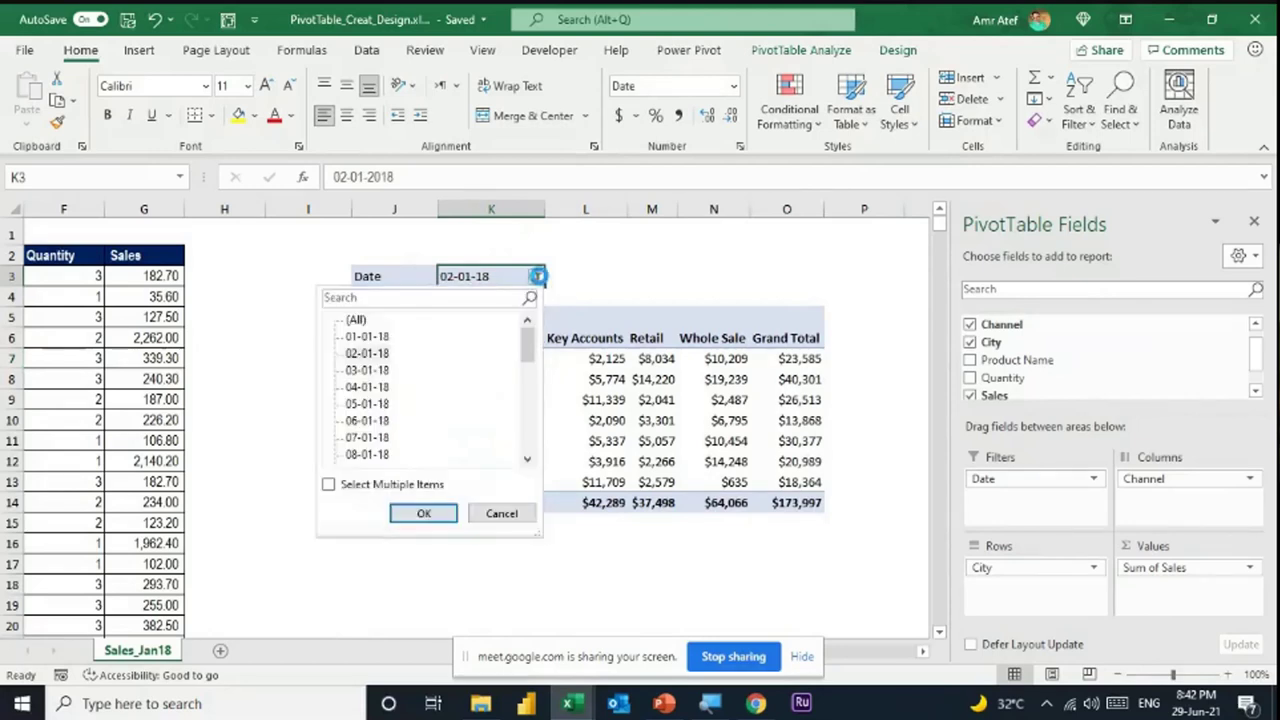
{"action": "left_click", "coordinate": [328, 485]}
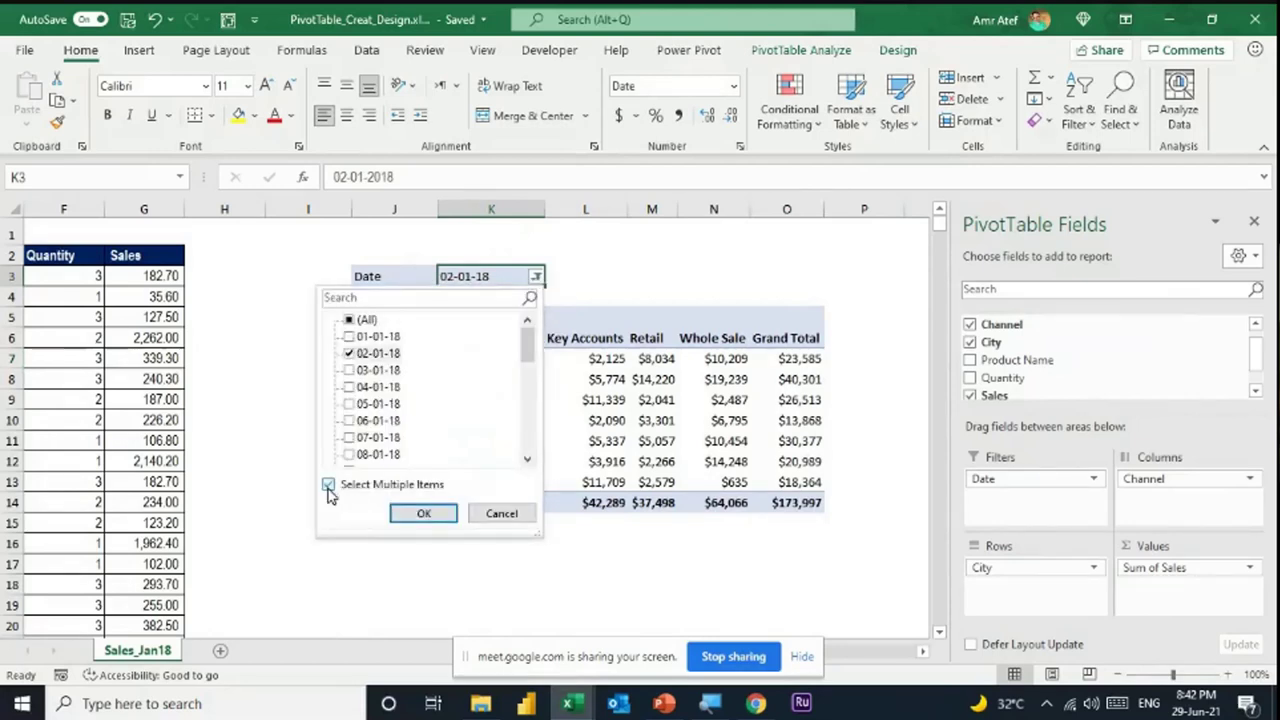
{"action": "left_click", "coordinate": [349, 337]}
{"action": "left_click", "coordinate": [350, 371]}
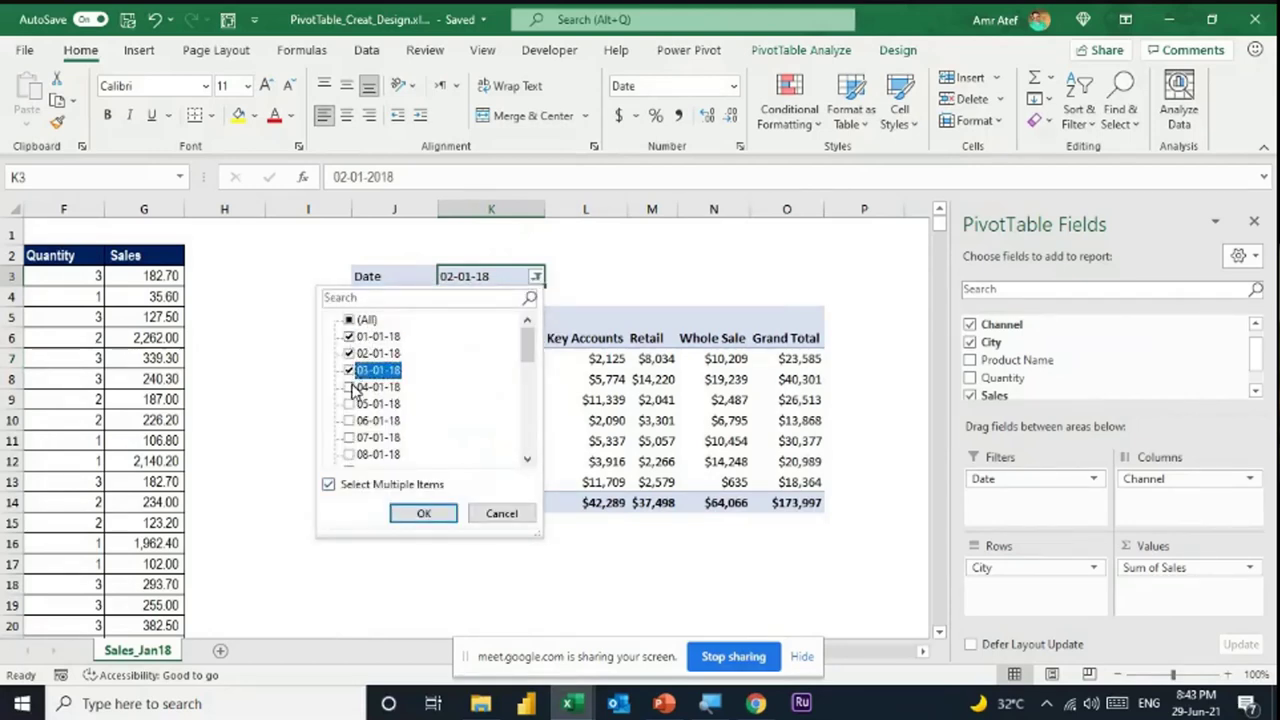
{"action": "left_click", "coordinate": [423, 513]}
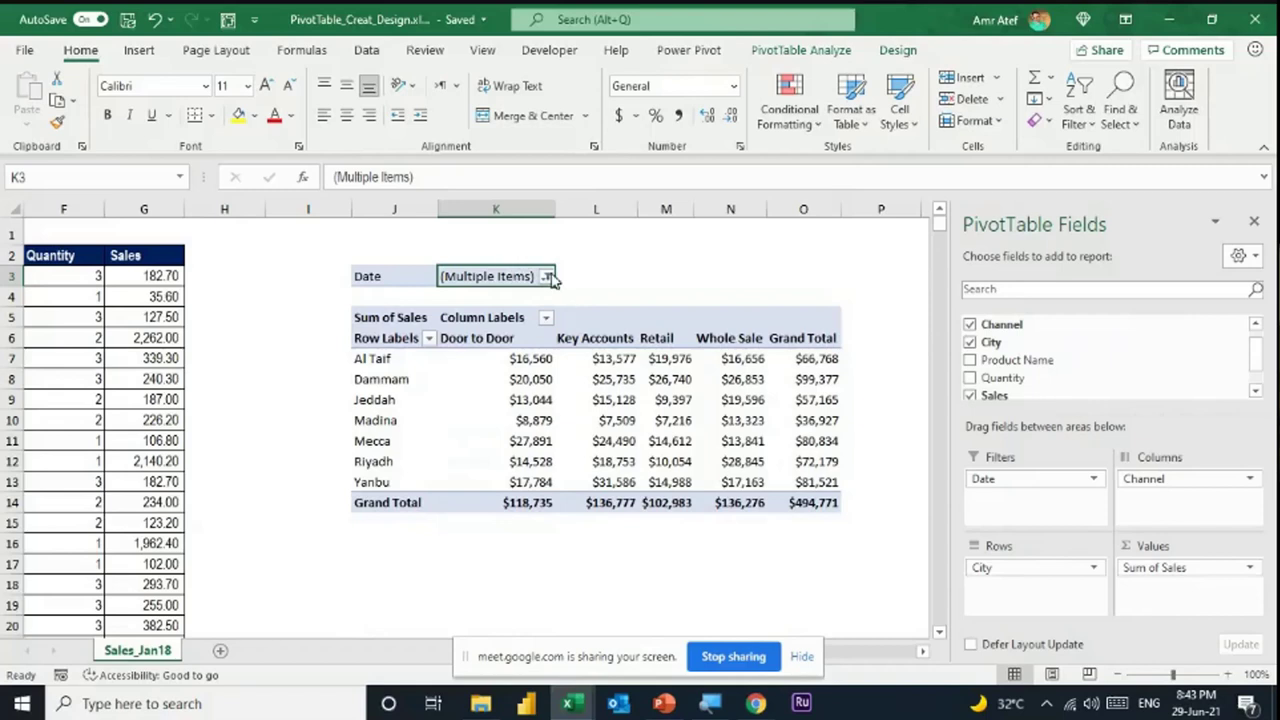
{"action": "left_click", "coordinate": [547, 278]}
{"action": "left_click", "coordinate": [547, 278]}
{"action": "left_click", "coordinate": [827, 53]}
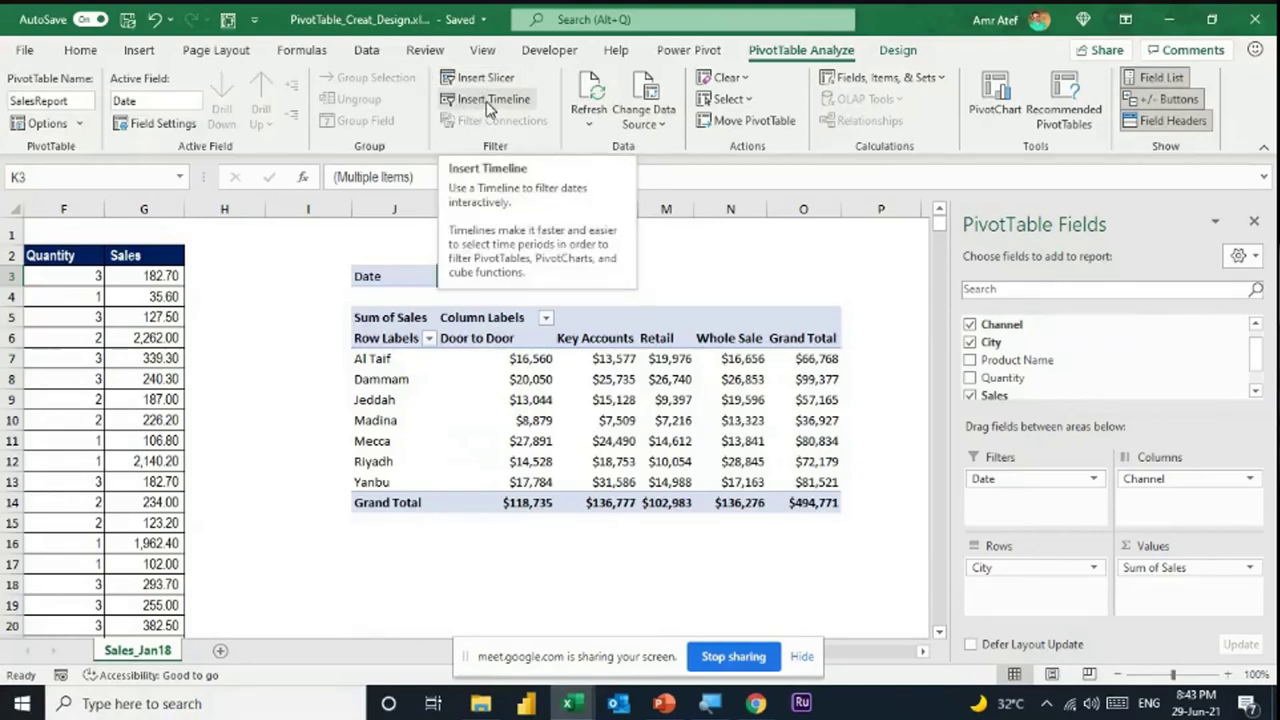
{"action": "left_click", "coordinate": [505, 399]}
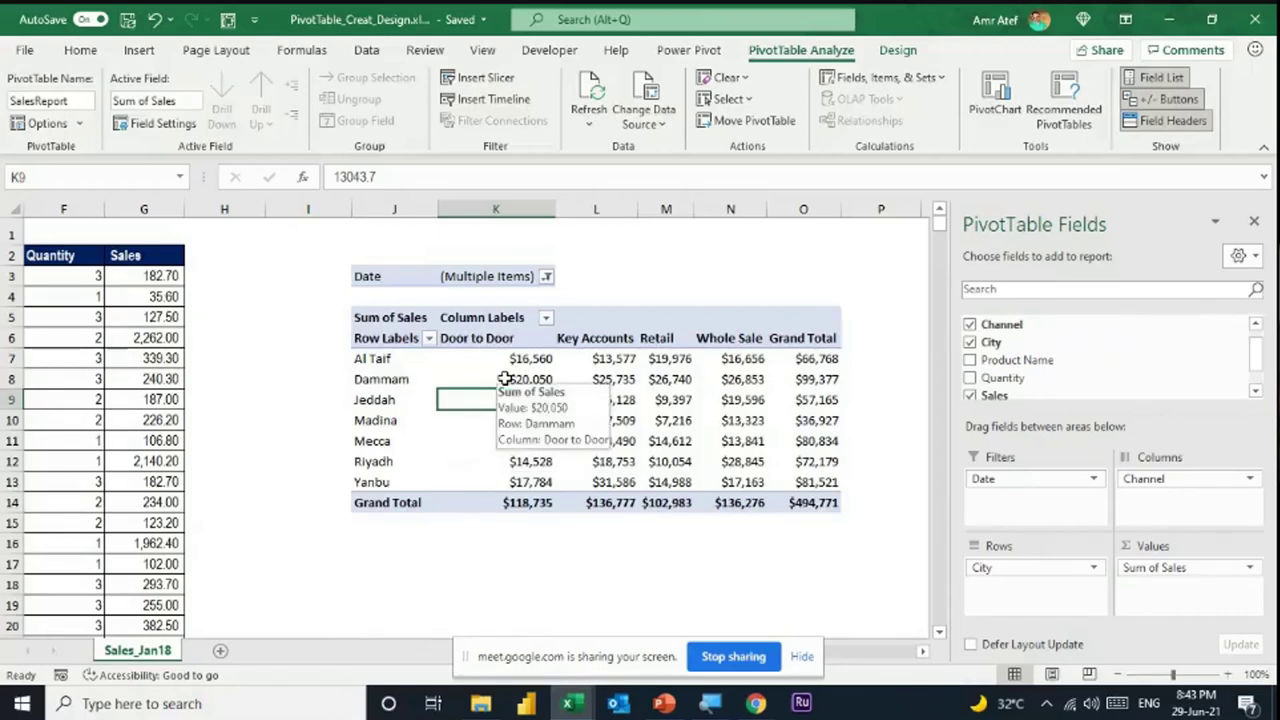
{"action": "key", "text": "Up"}
{"action": "key", "text": "Up"}
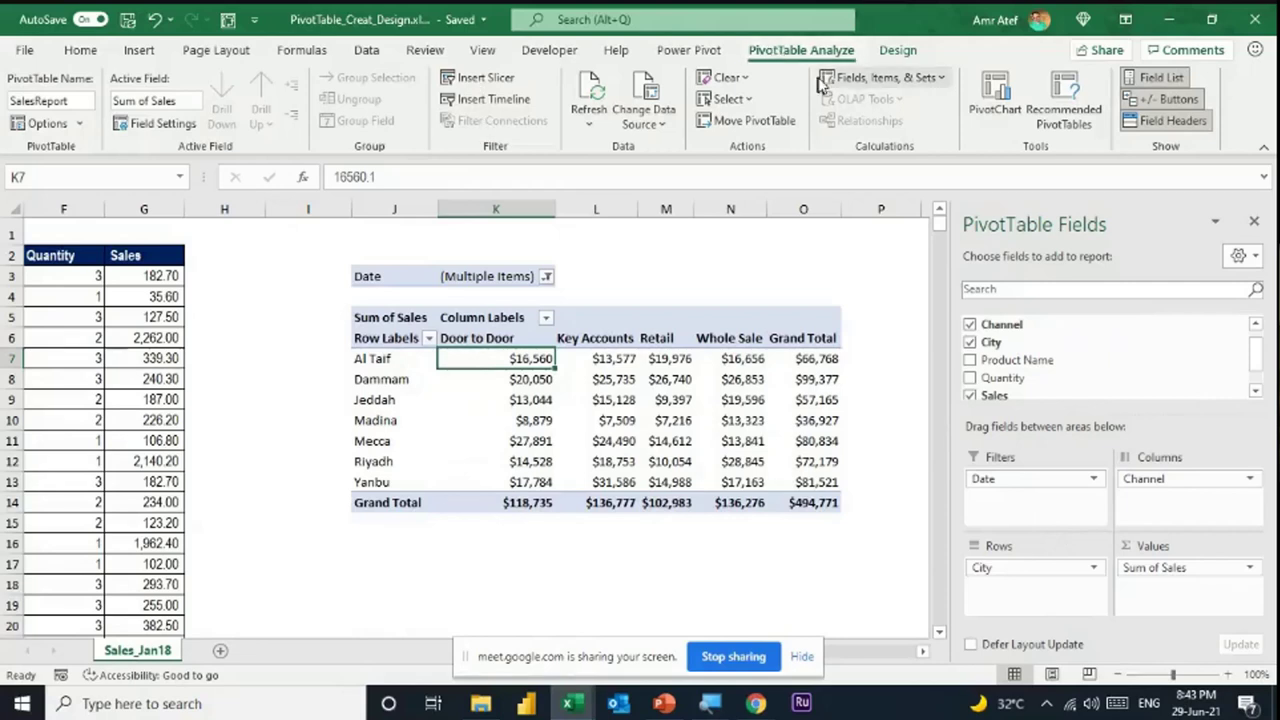
- Try the plain style without shading on the PivotTable, and apply the custom dark blue style with the grey grand total row
{"action": "left_click", "coordinate": [895, 50]}
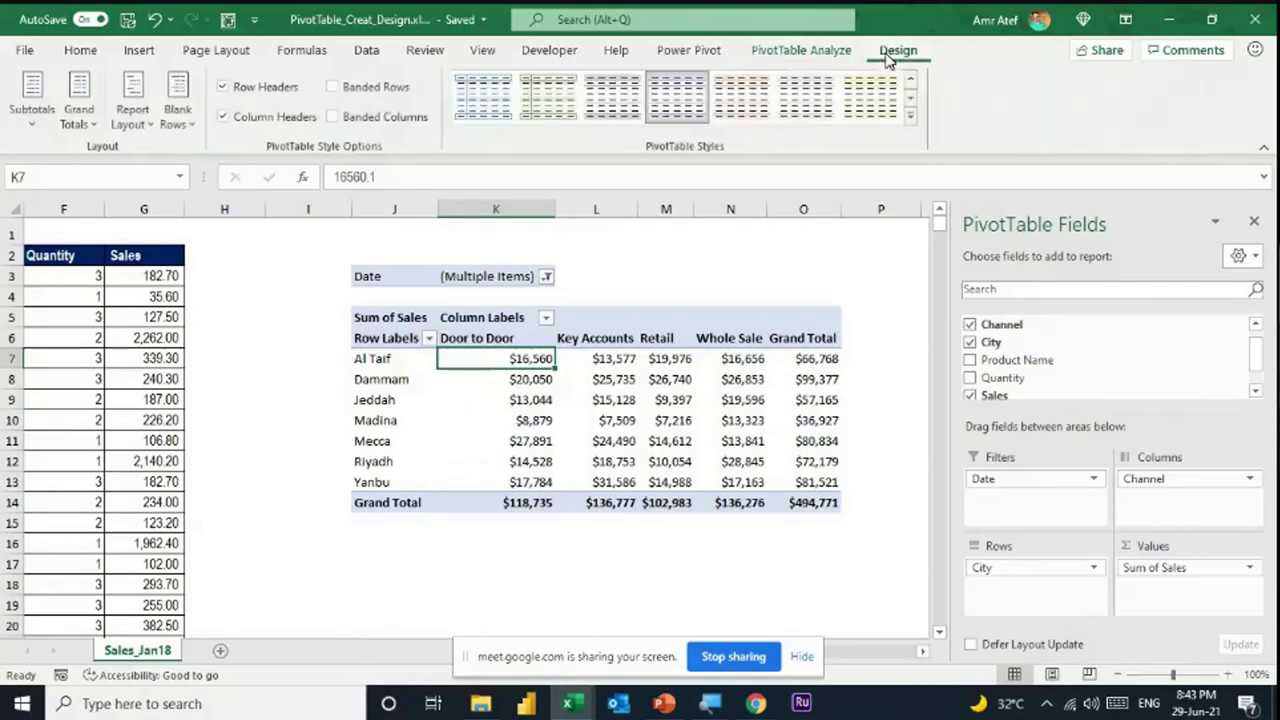
{"action": "left_click", "coordinate": [911, 117]}
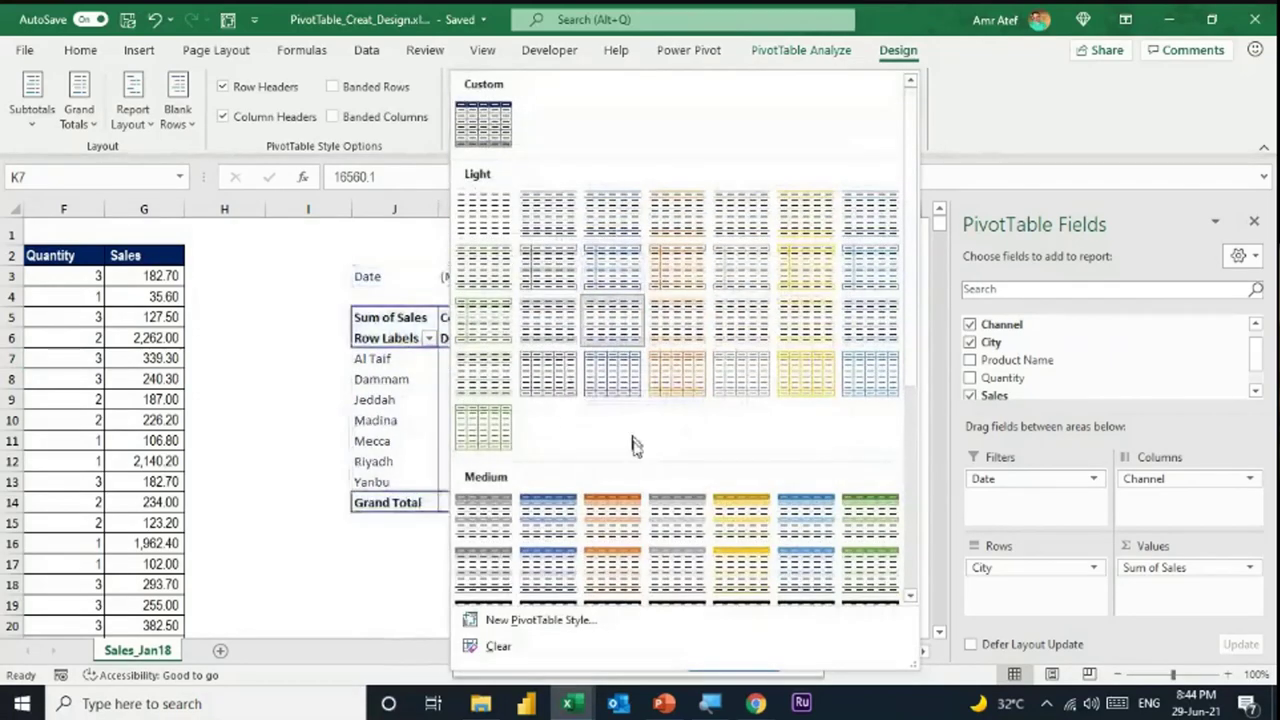
{"action": "left_click", "coordinate": [485, 211]}
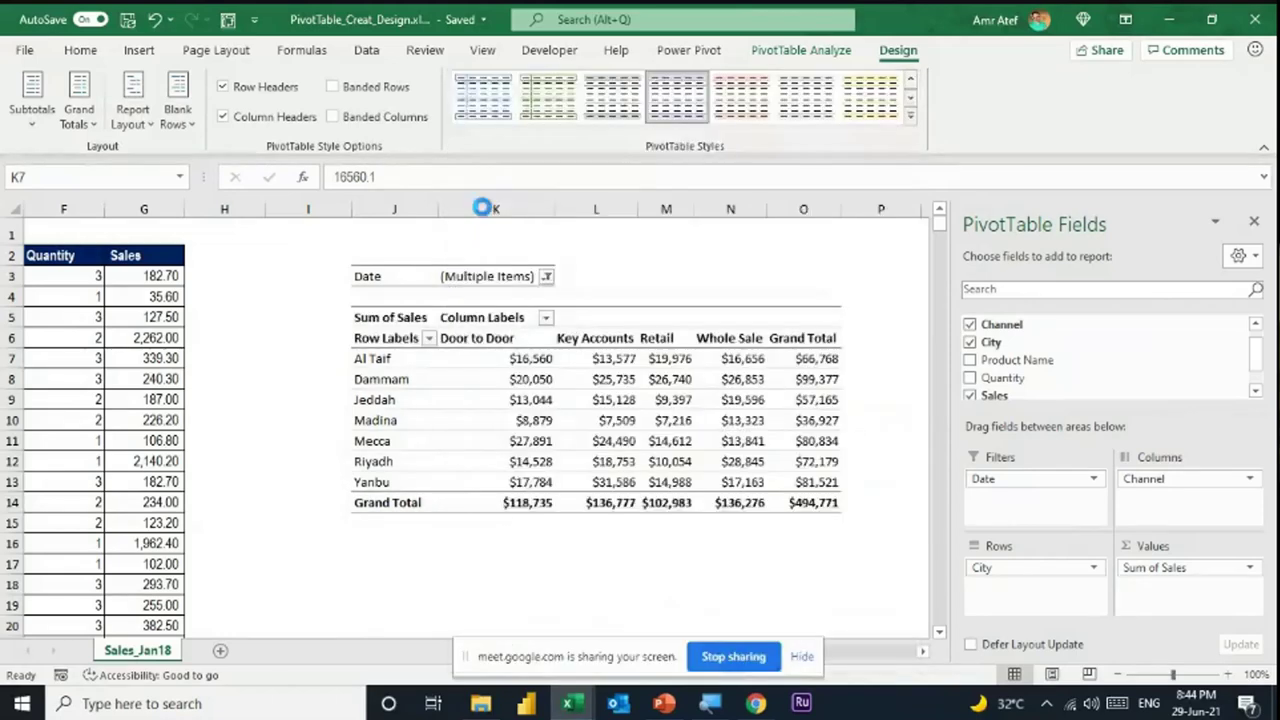
{"action": "left_click", "coordinate": [557, 424]}
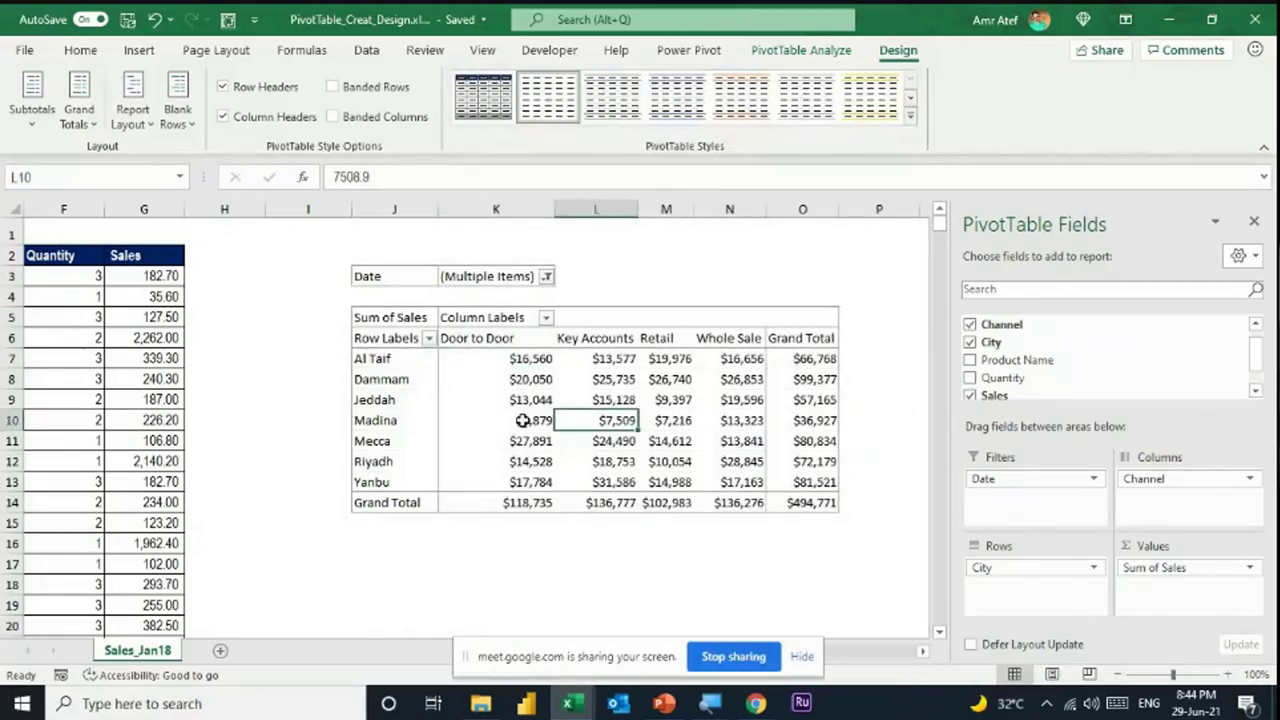
{"action": "mouse_move", "coordinate": [522, 421]}
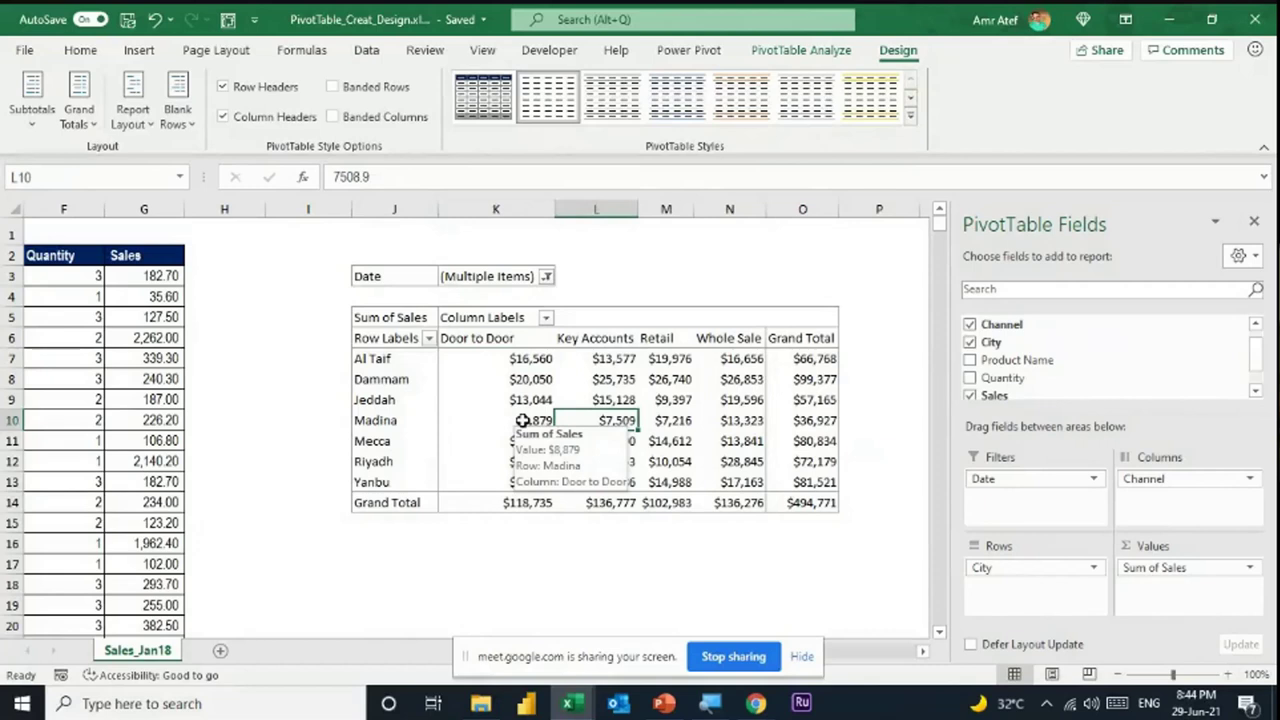
{"action": "left_click", "coordinate": [483, 100]}
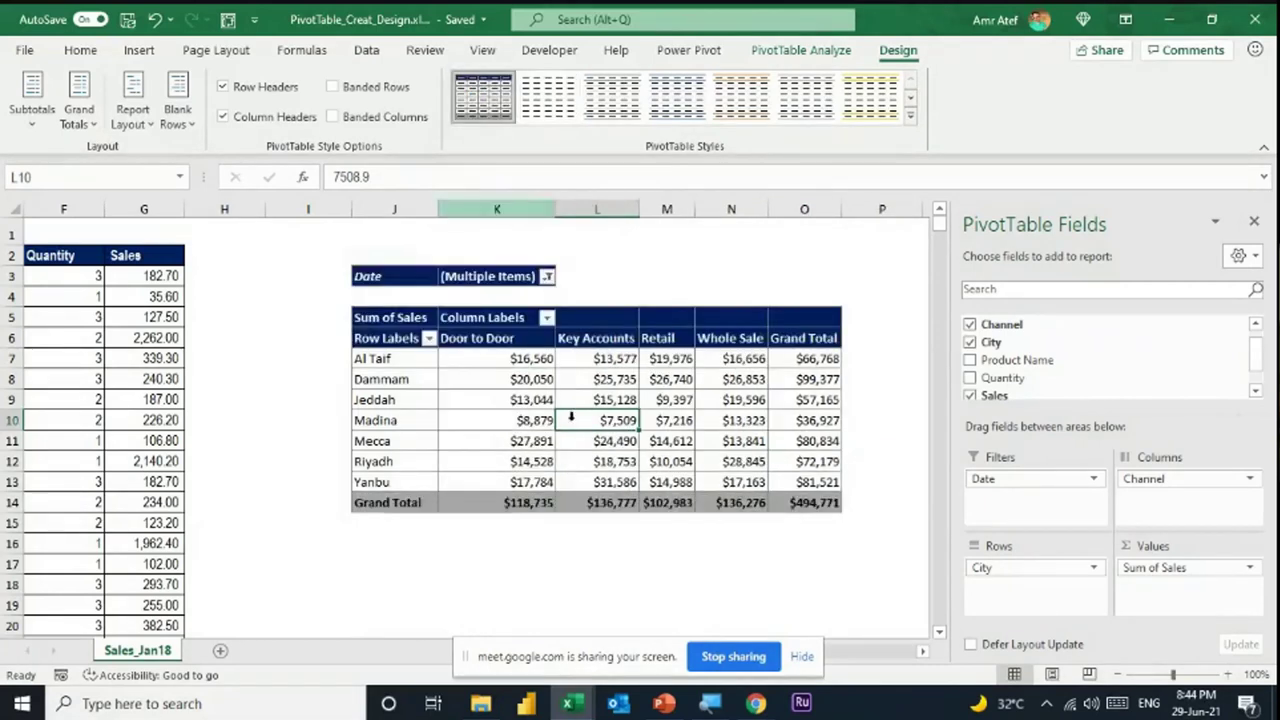
{"action": "left_click", "coordinate": [740, 441]}
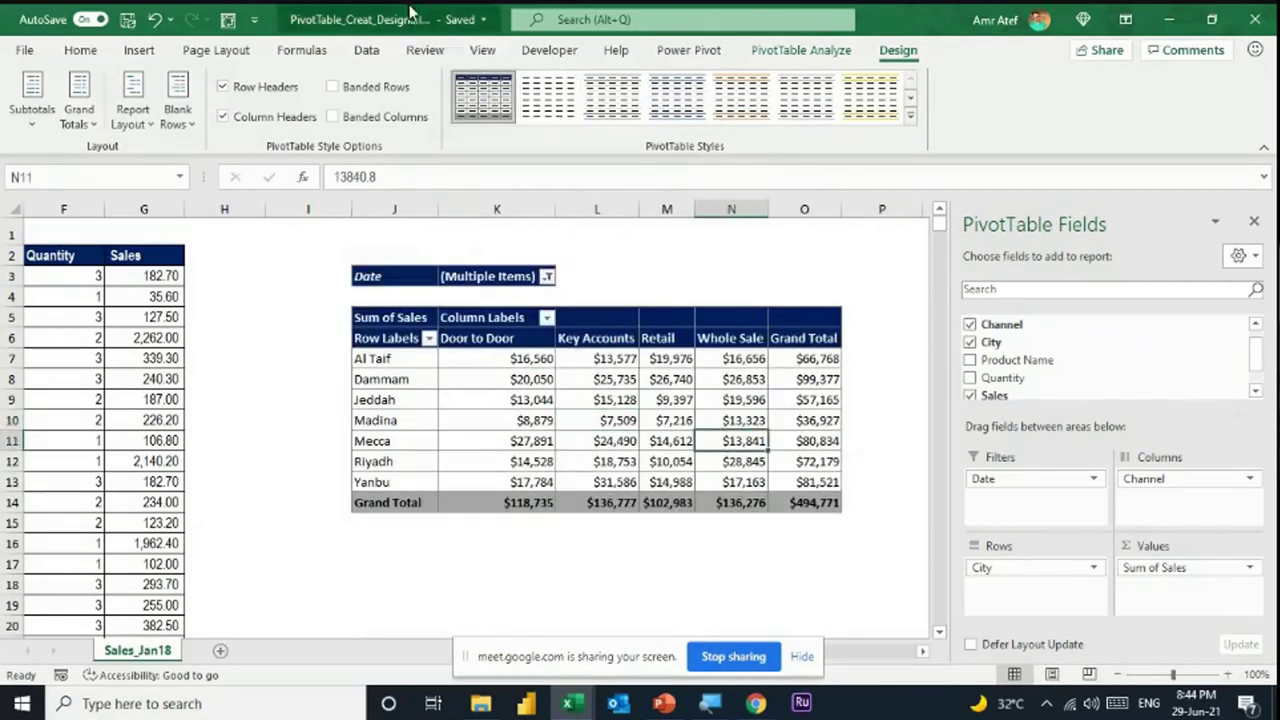
- Look through the table elements available for a new PivotTable style, and leave without creating one
{"action": "left_click", "coordinate": [910, 120]}
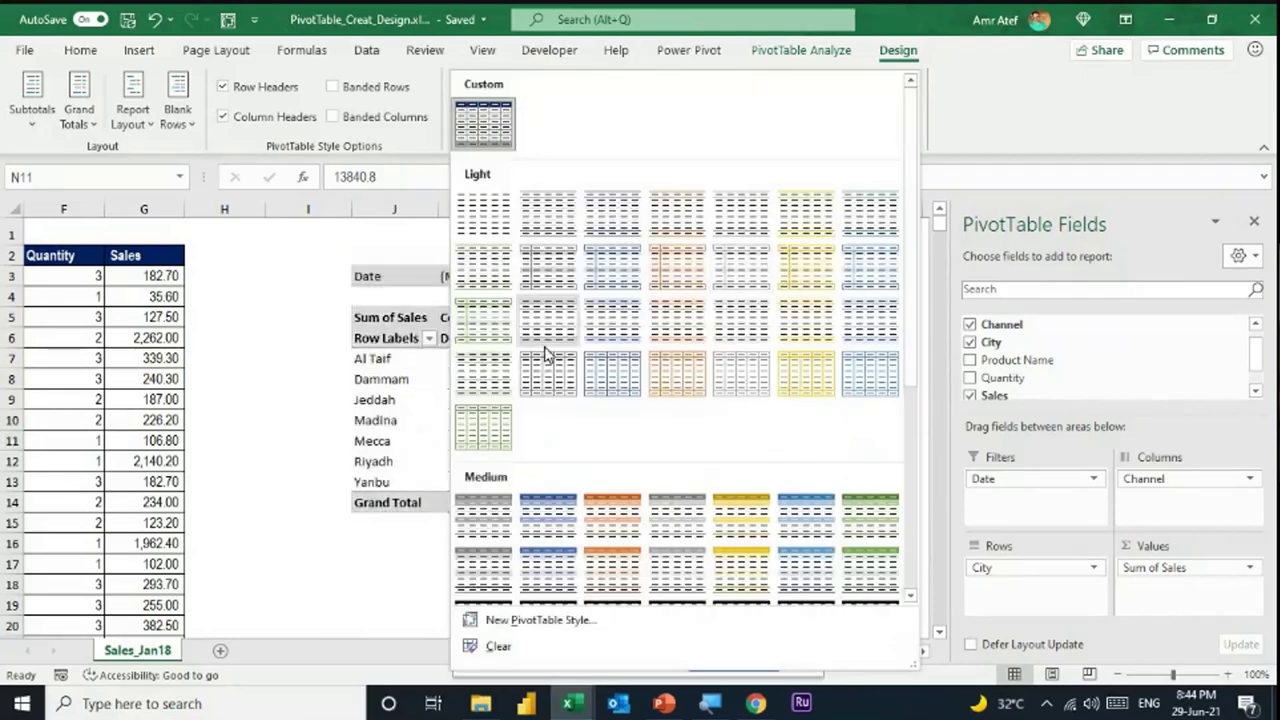
{"action": "scroll", "coordinate": [543, 400], "scroll_direction": "down", "scroll_amount": 5}
{"action": "left_click", "coordinate": [536, 621]}
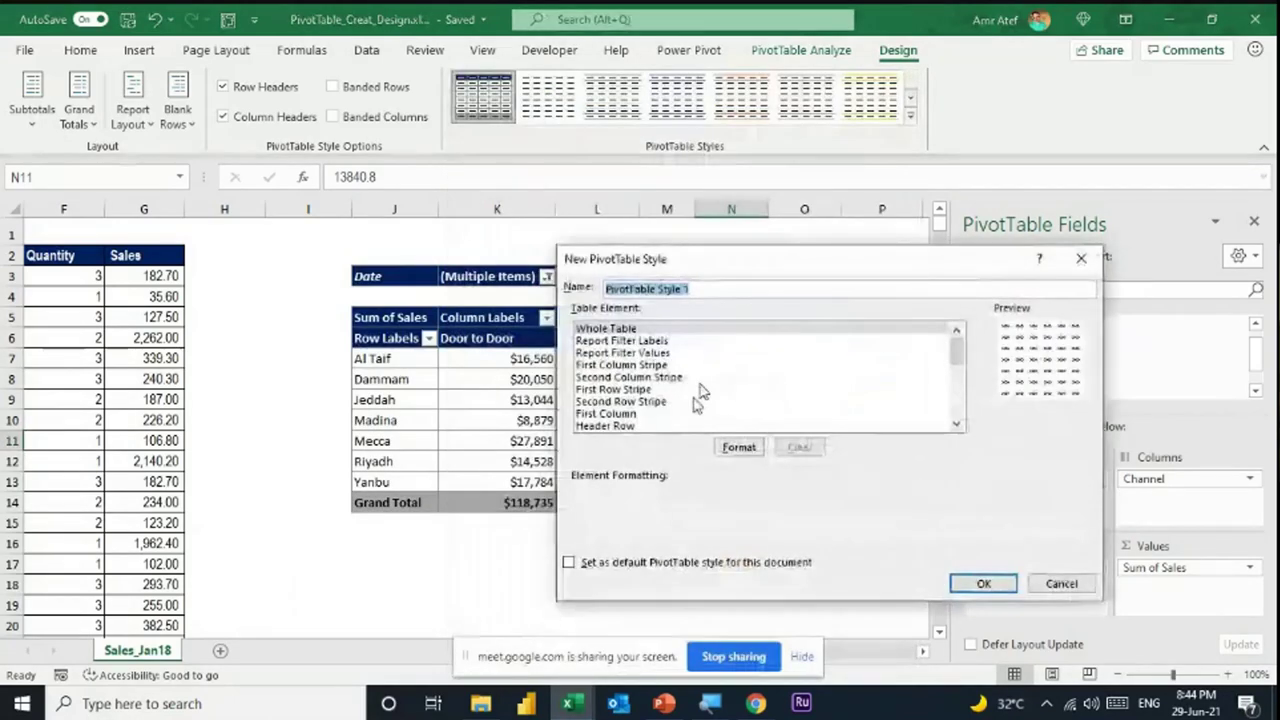
{"action": "left_click", "coordinate": [645, 341]}
{"action": "left_click", "coordinate": [647, 365]}
{"action": "left_click", "coordinate": [645, 377]}
{"action": "left_click", "coordinate": [645, 401]}
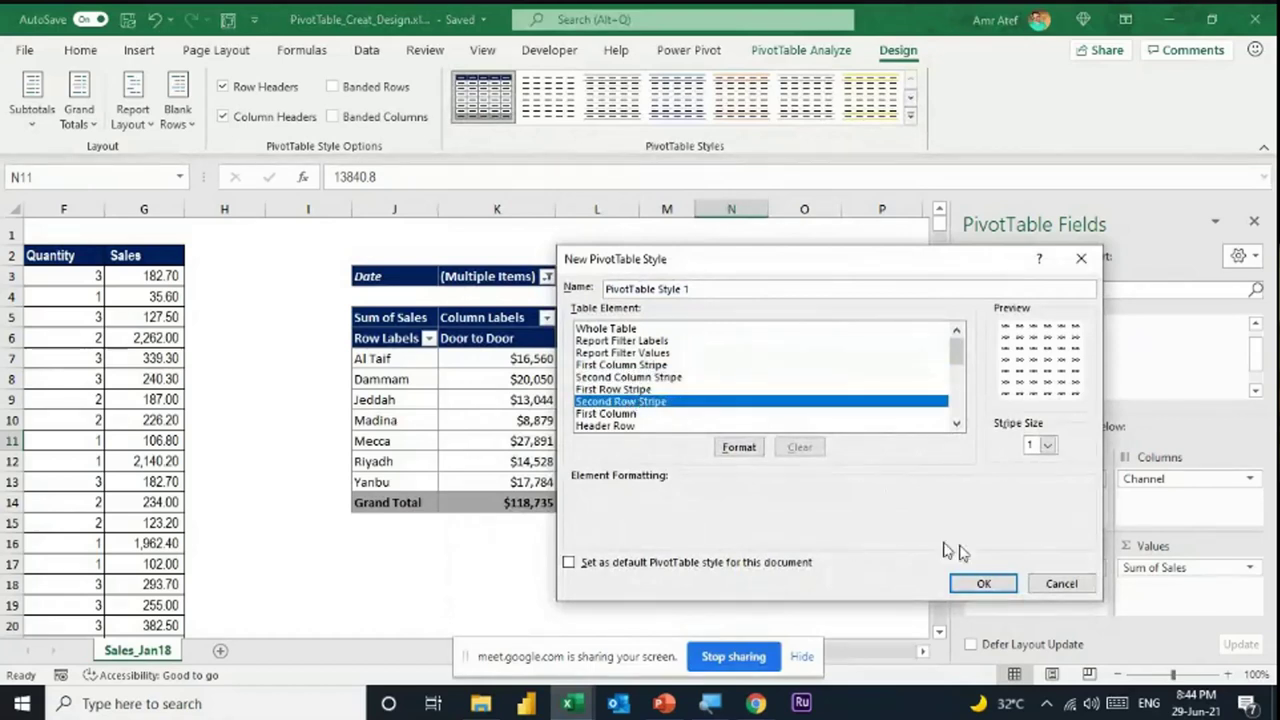
{"action": "left_click", "coordinate": [1061, 583]}
{"action": "left_click", "coordinate": [466, 382]}
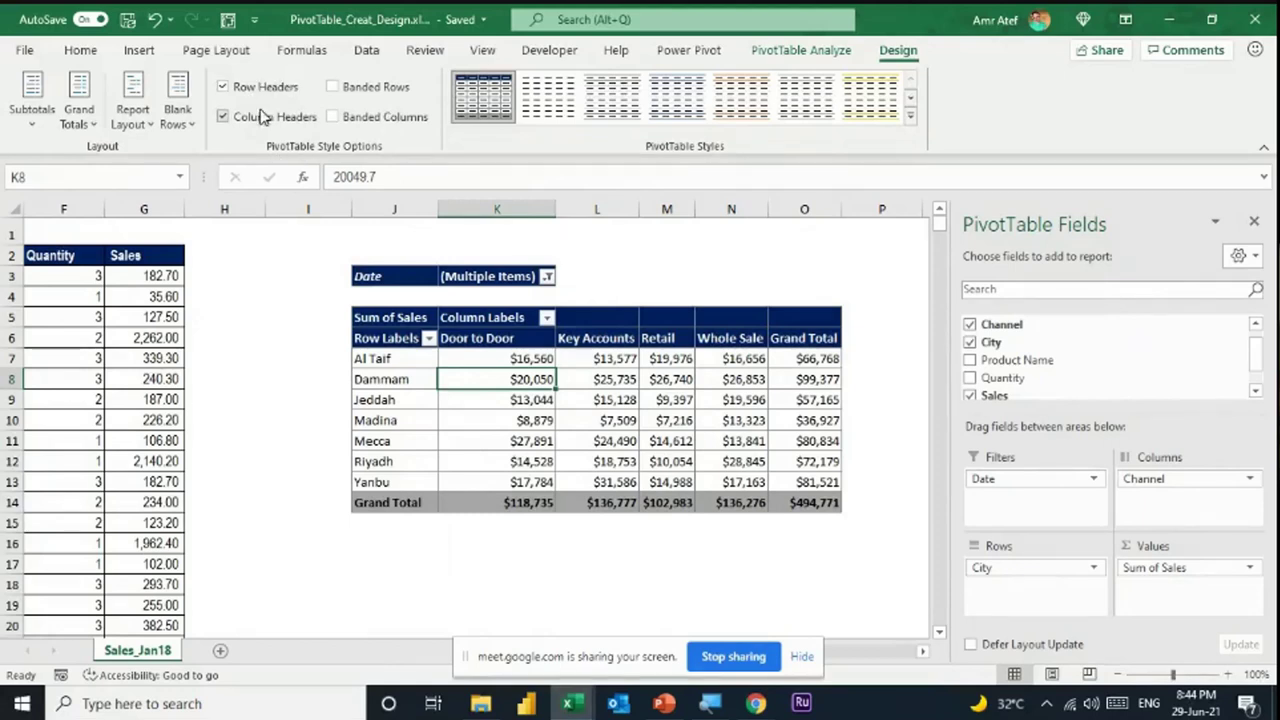
- Try banded columns and banded rows together and separately on the PivotTable, ending with banded rows only
{"action": "left_click", "coordinate": [333, 117]}
{"action": "left_click", "coordinate": [373, 90]}
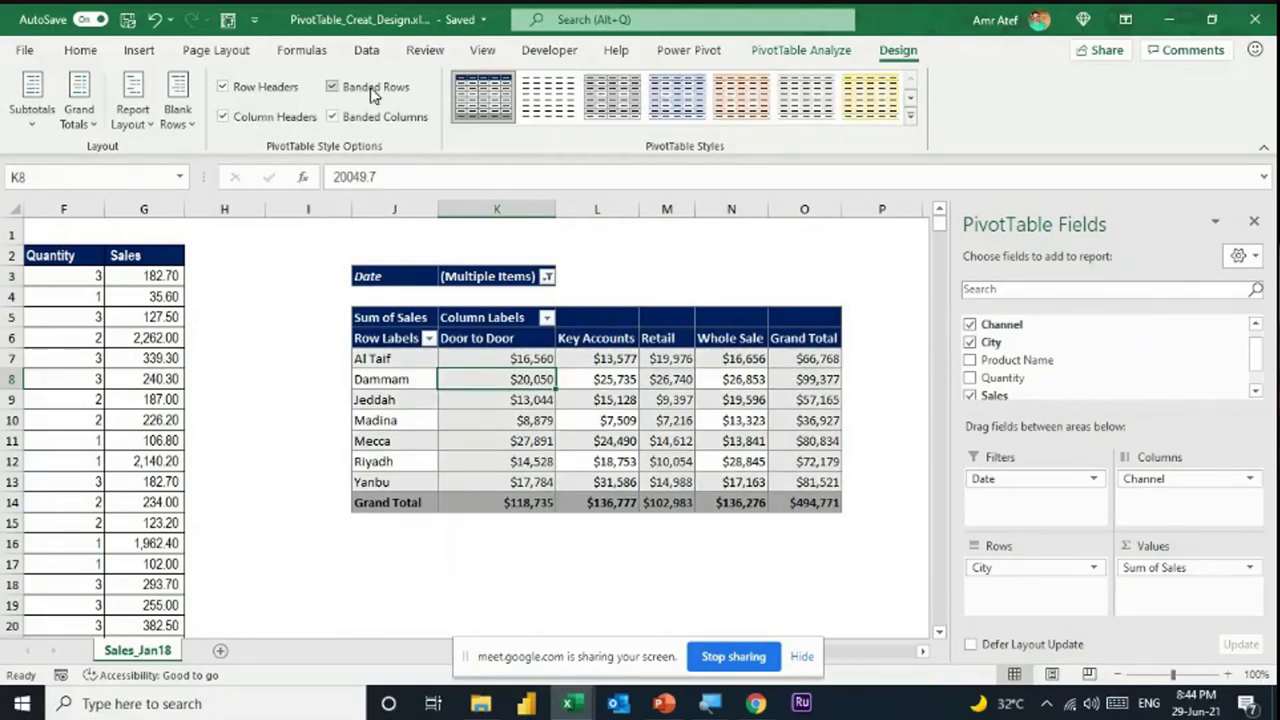
{"action": "left_click", "coordinate": [374, 93]}
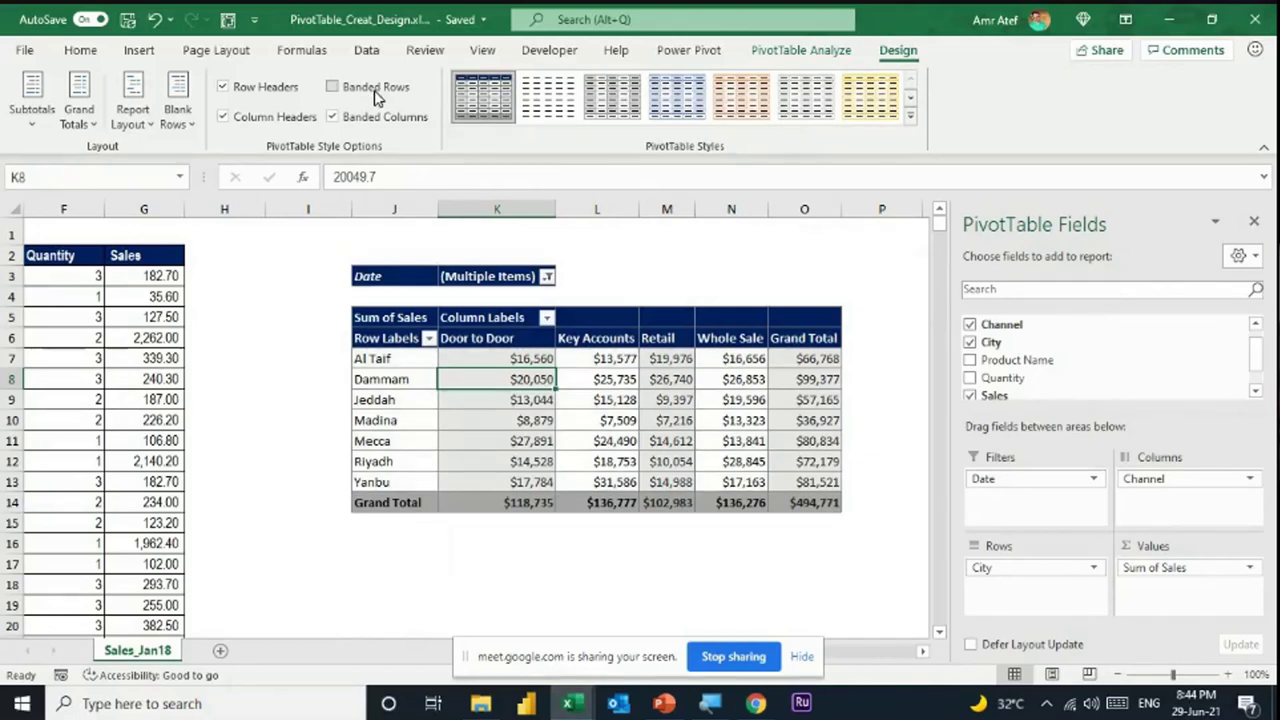
{"action": "left_click", "coordinate": [372, 117]}
{"action": "left_click", "coordinate": [371, 91]}
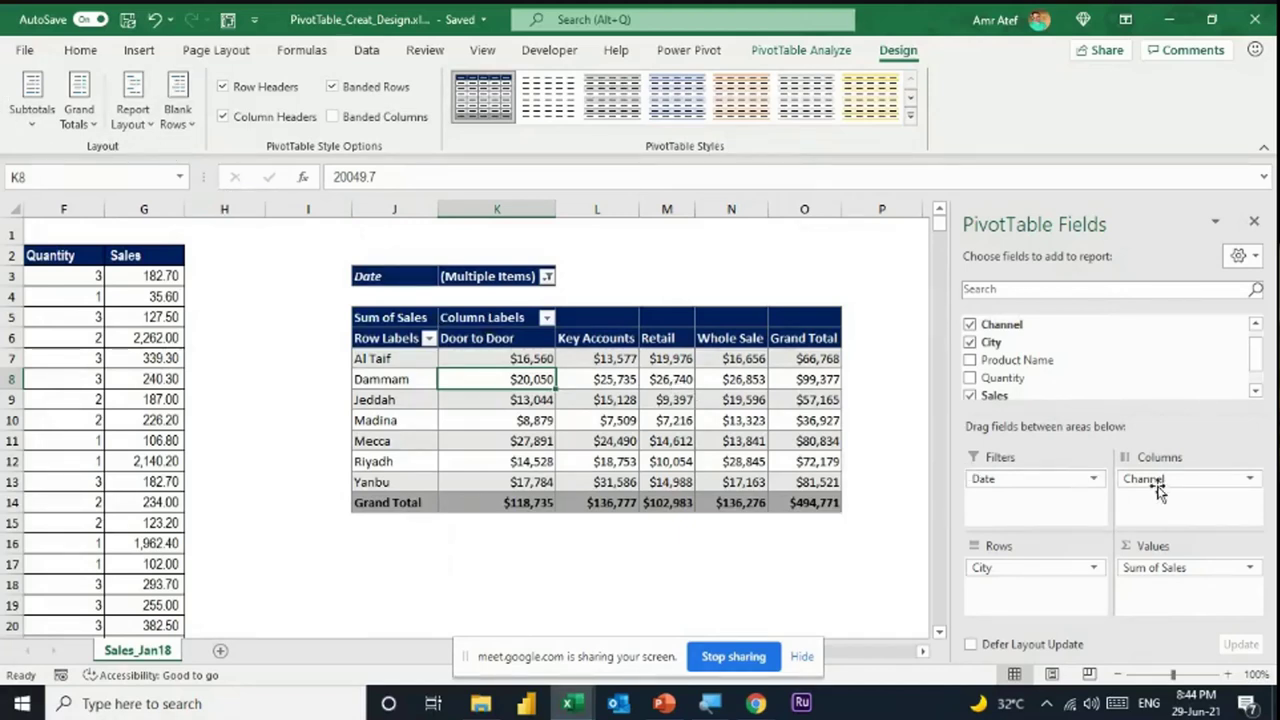
- Move the Channel field into Rows above City and turn off banded rows
{"action": "left_click_drag", "start_coordinate": [1152, 484], "coordinate": [1024, 596]}
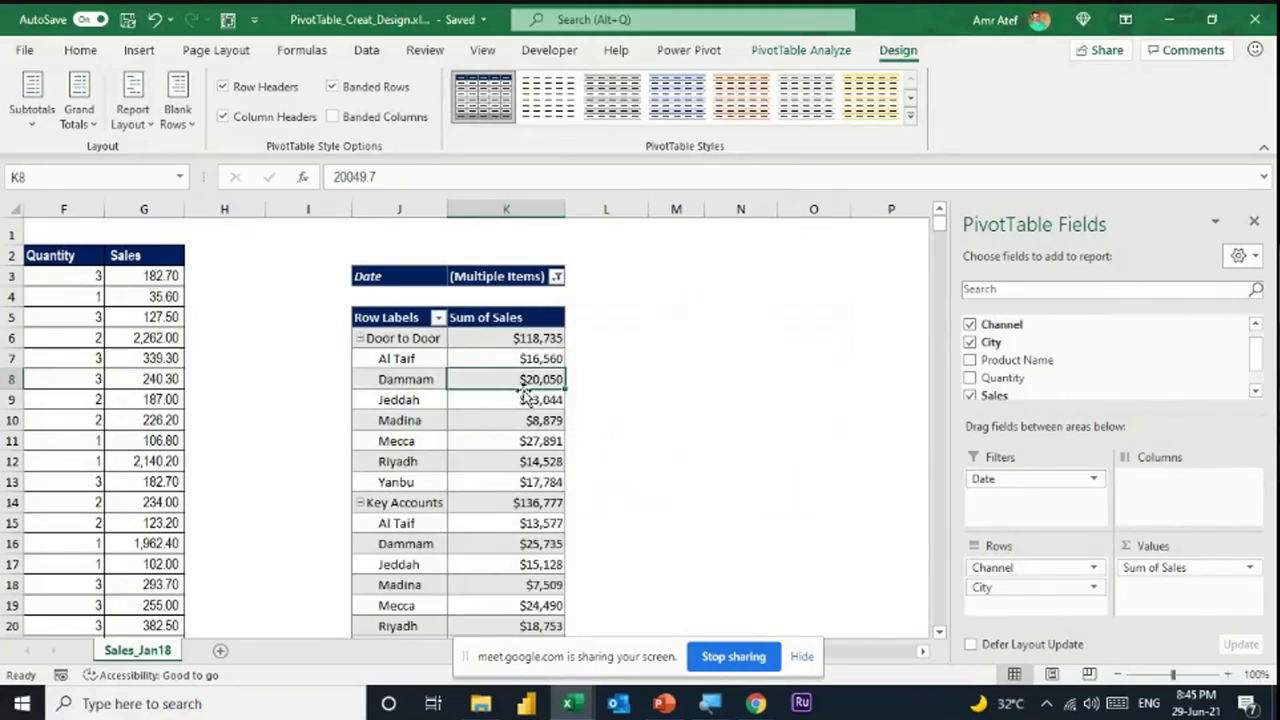
{"action": "left_click", "coordinate": [356, 88]}
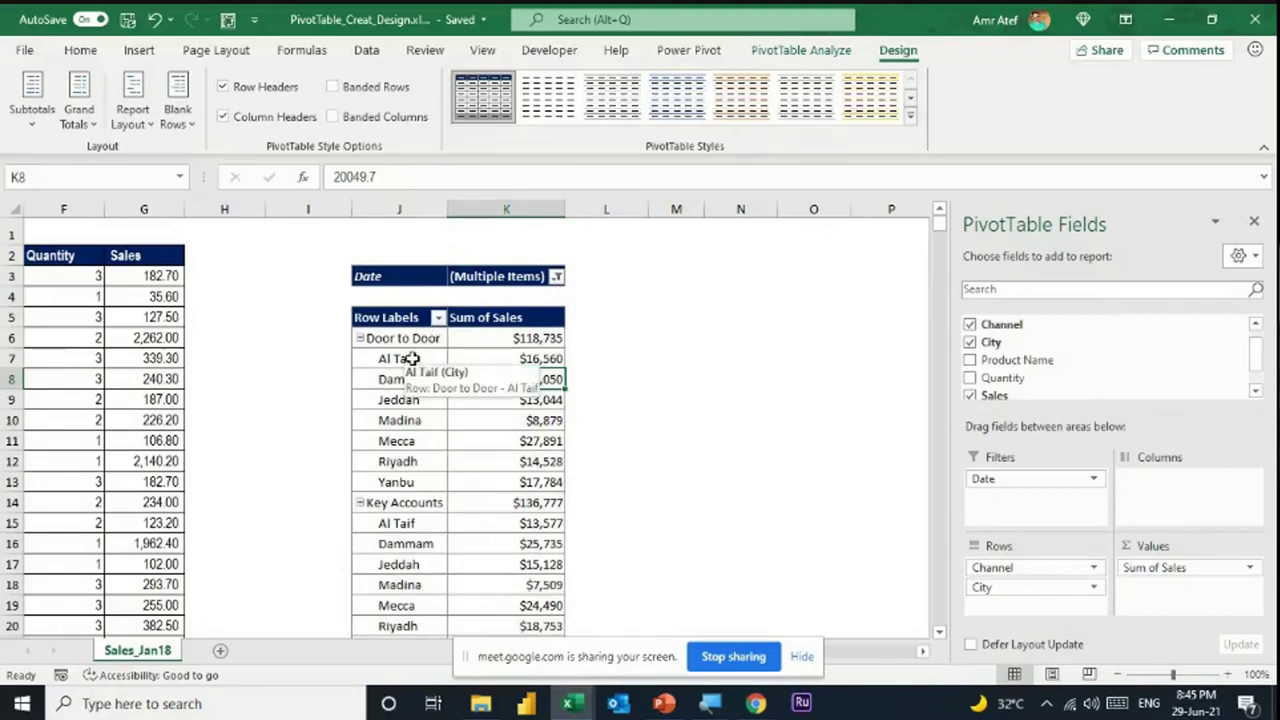
- Review the report layout options and examine how the compact form places channels and their cities in the single Row Labels column
{"action": "left_click", "coordinate": [145, 133]}
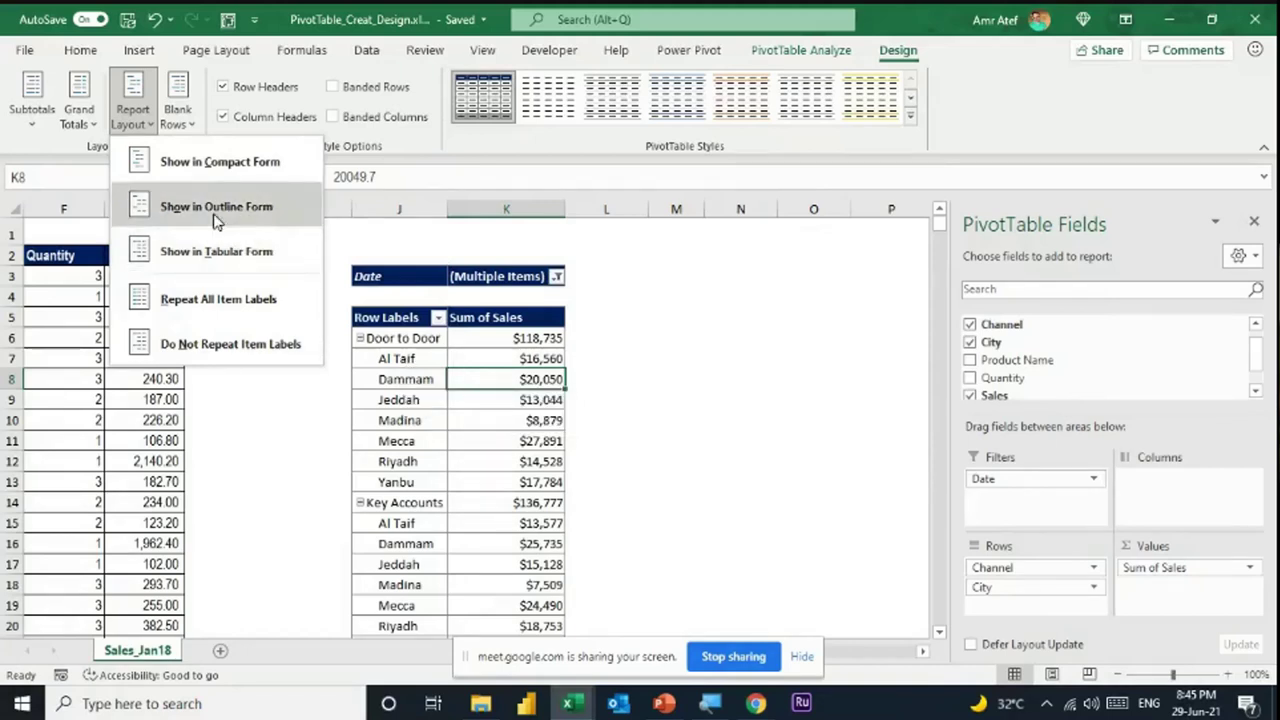
{"action": "left_click", "coordinate": [393, 320]}
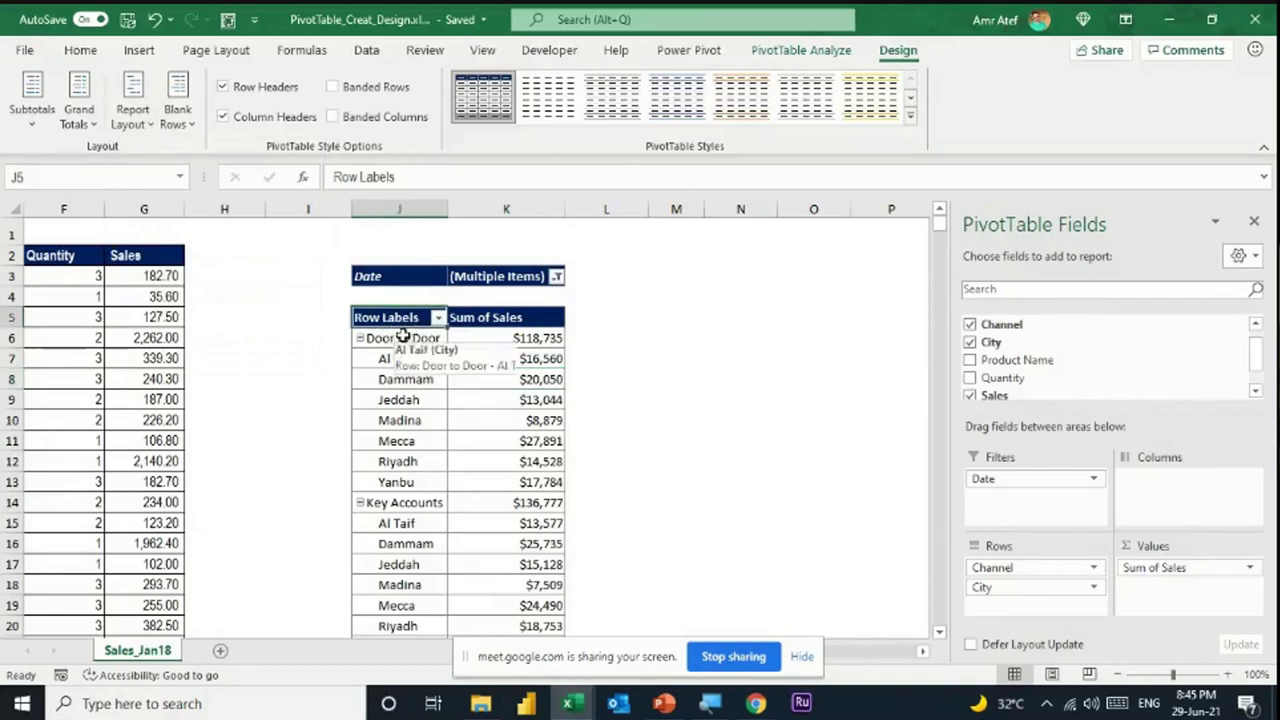
{"action": "left_click", "coordinate": [403, 337]}
{"action": "left_click", "coordinate": [407, 357]}
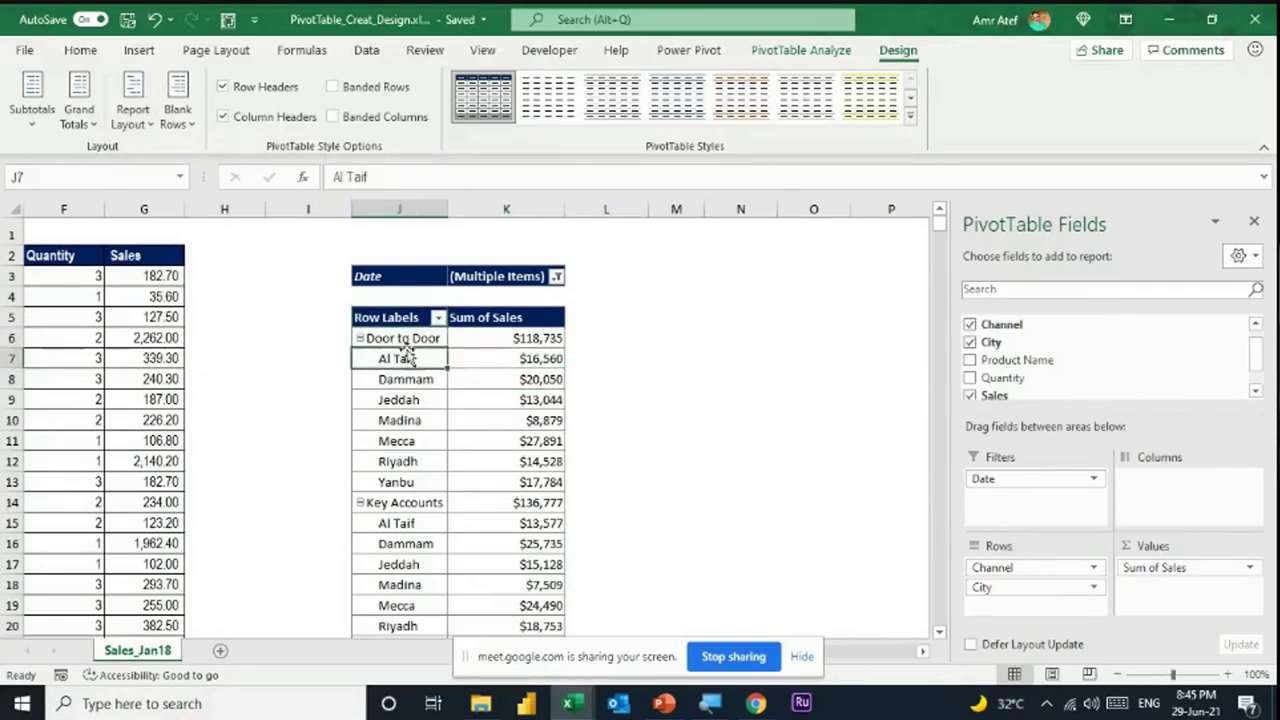
{"action": "left_click", "coordinate": [412, 337]}
{"action": "left_click", "coordinate": [409, 358]}
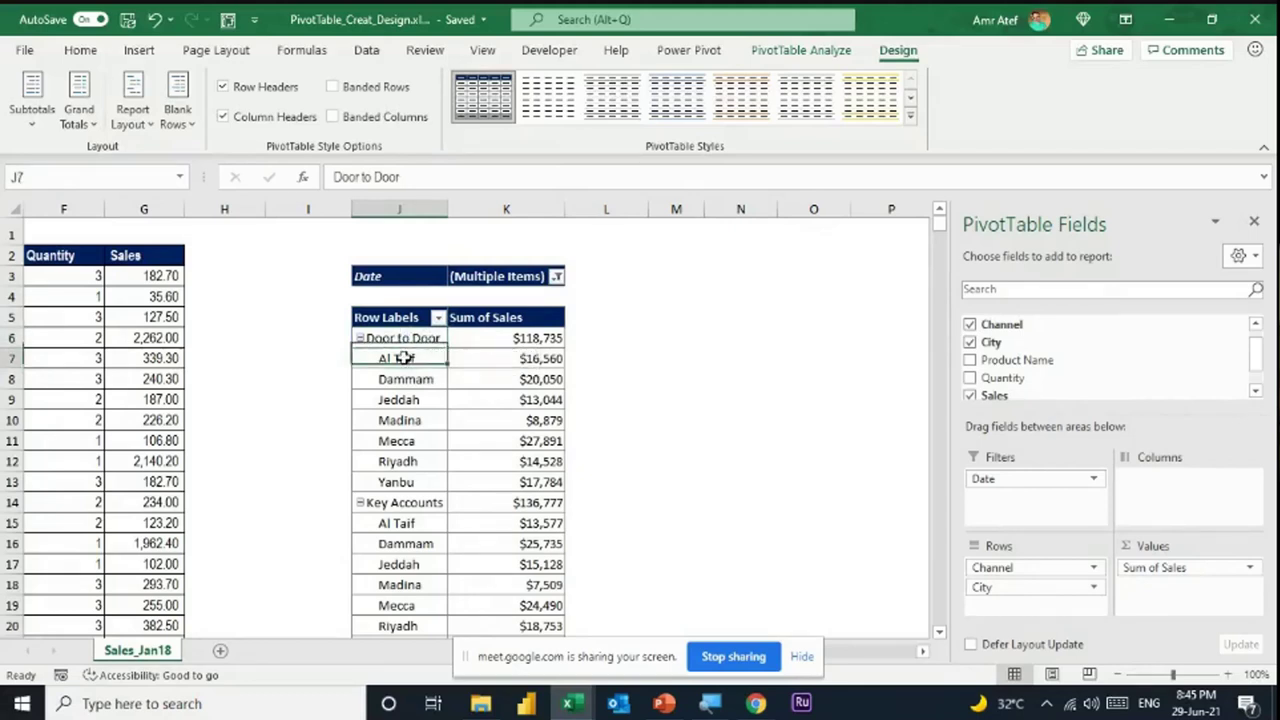
{"action": "left_click_drag", "start_coordinate": [409, 358], "coordinate": [411, 480]}
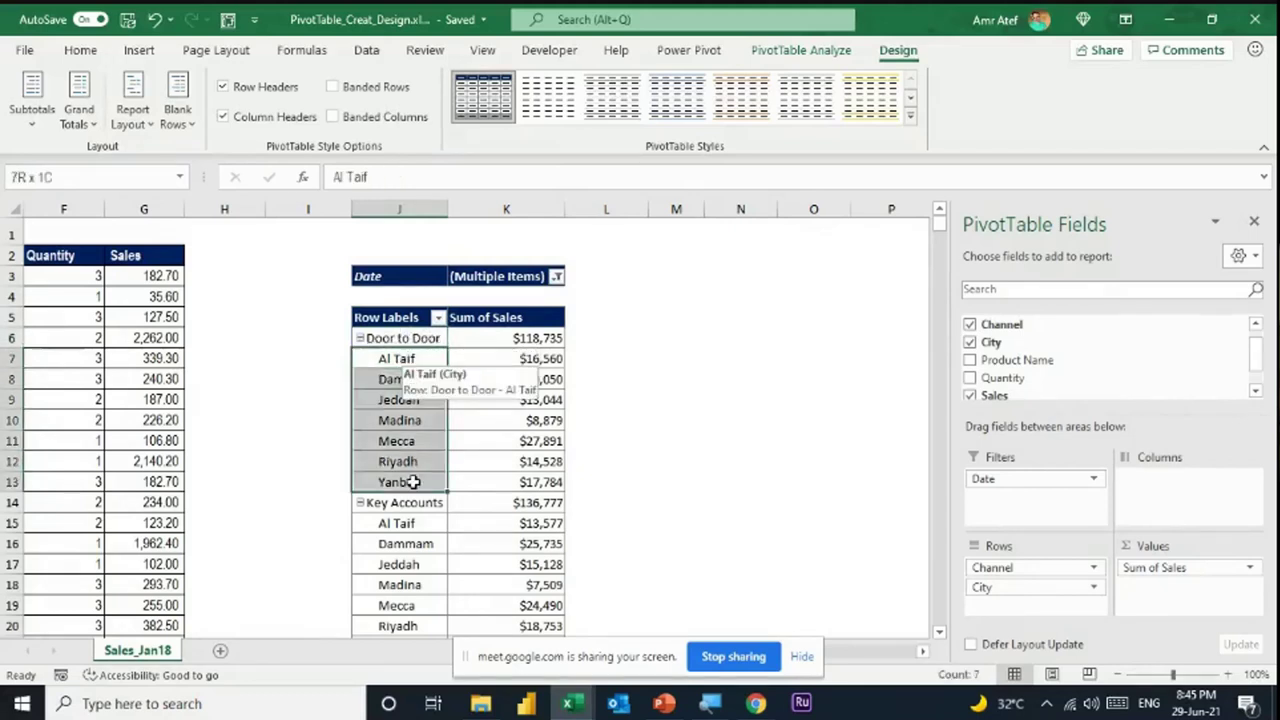
{"action": "scroll", "coordinate": [262, 317], "scroll_direction": "right", "scroll_amount": 2}
{"action": "left_click", "coordinate": [243, 317]}
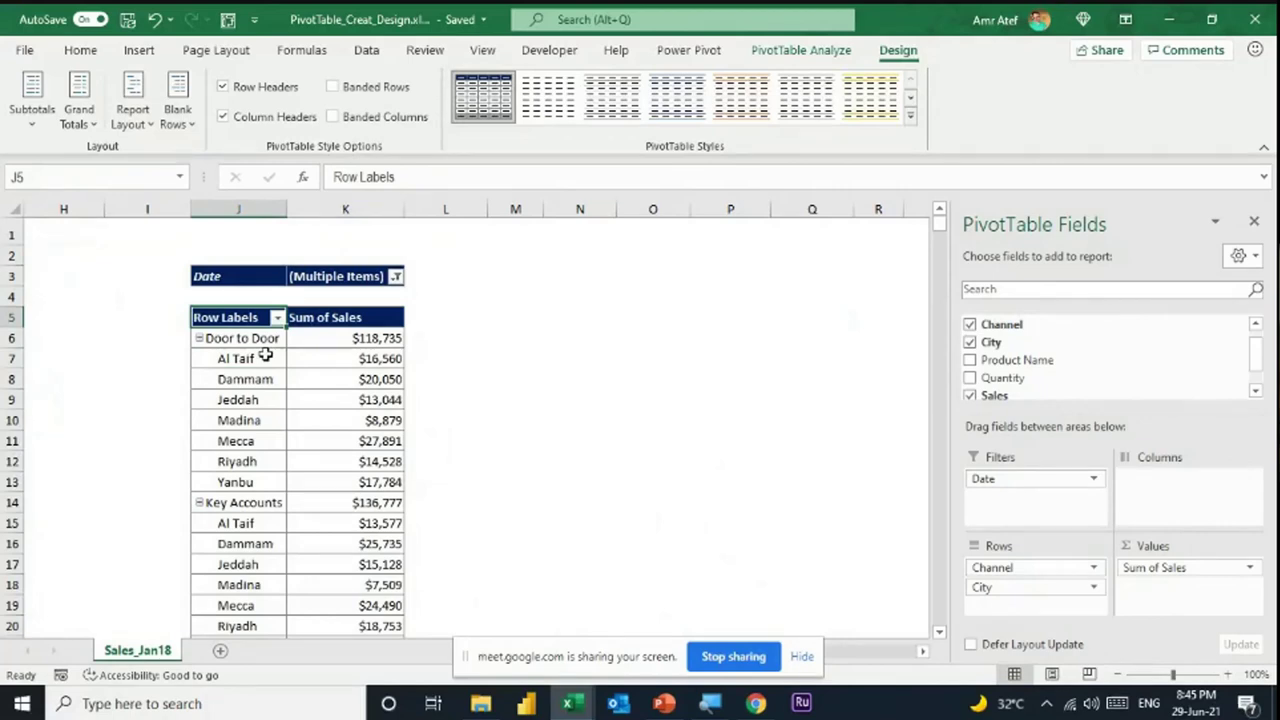
- Show the PivotTable in Outline Form and check the separate Channel and City columns
{"action": "left_click", "coordinate": [133, 112]}
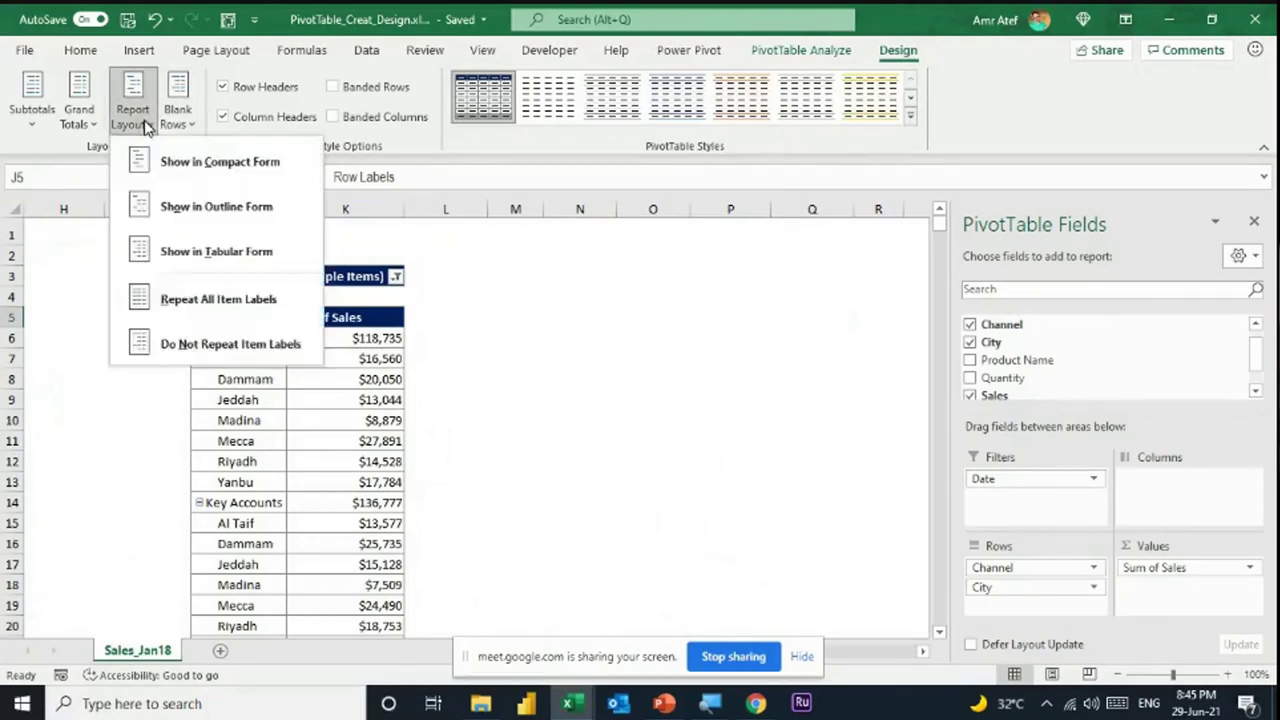
{"action": "left_click", "coordinate": [187, 207]}
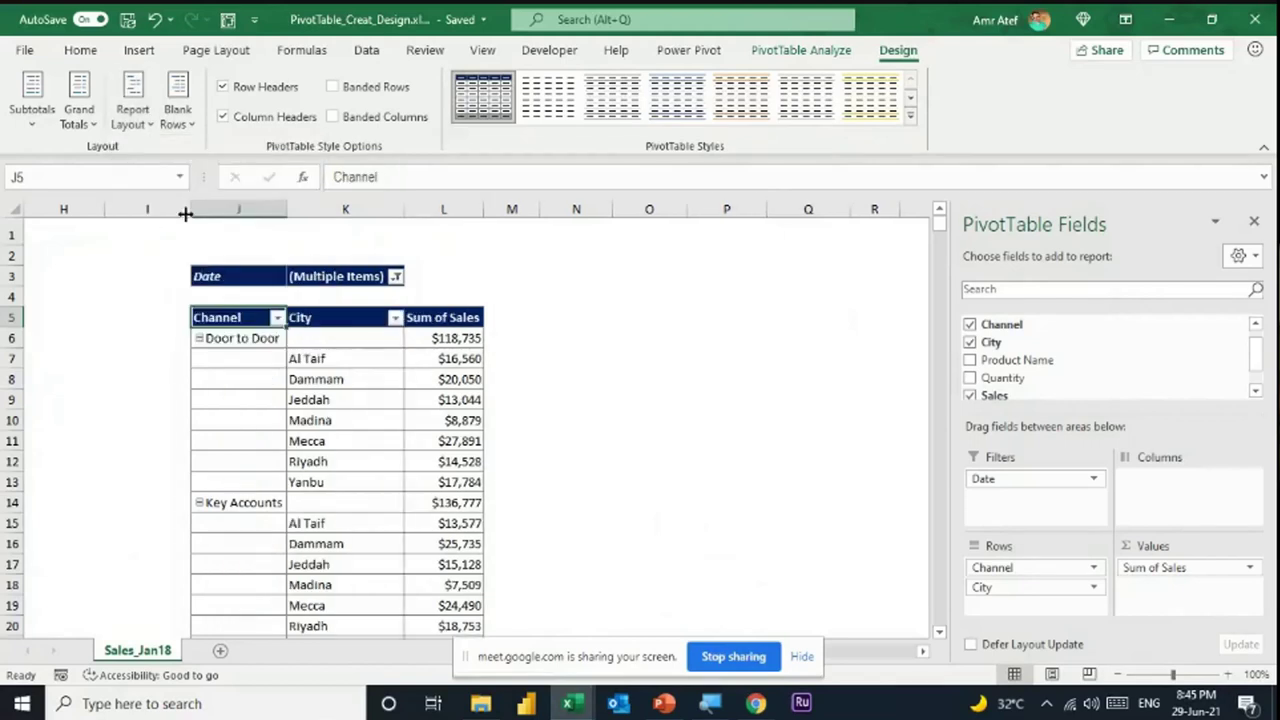
{"action": "left_click", "coordinate": [257, 383]}
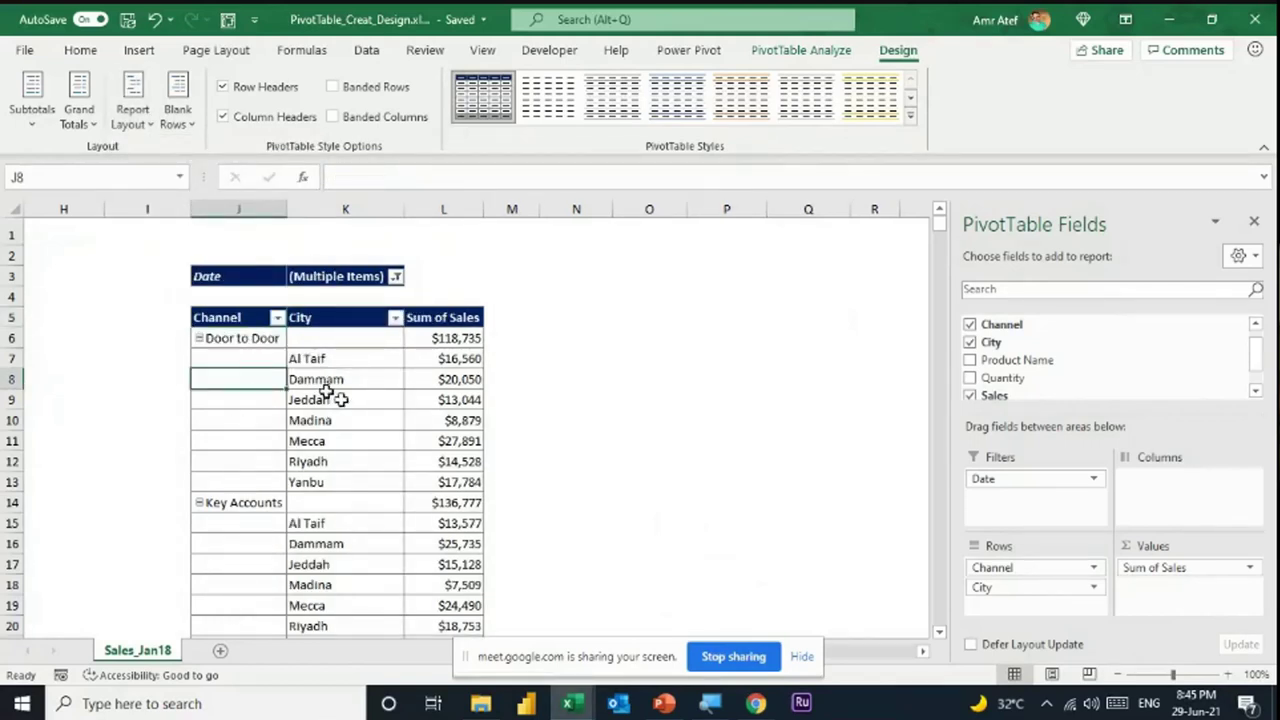
{"action": "left_click", "coordinate": [233, 319]}
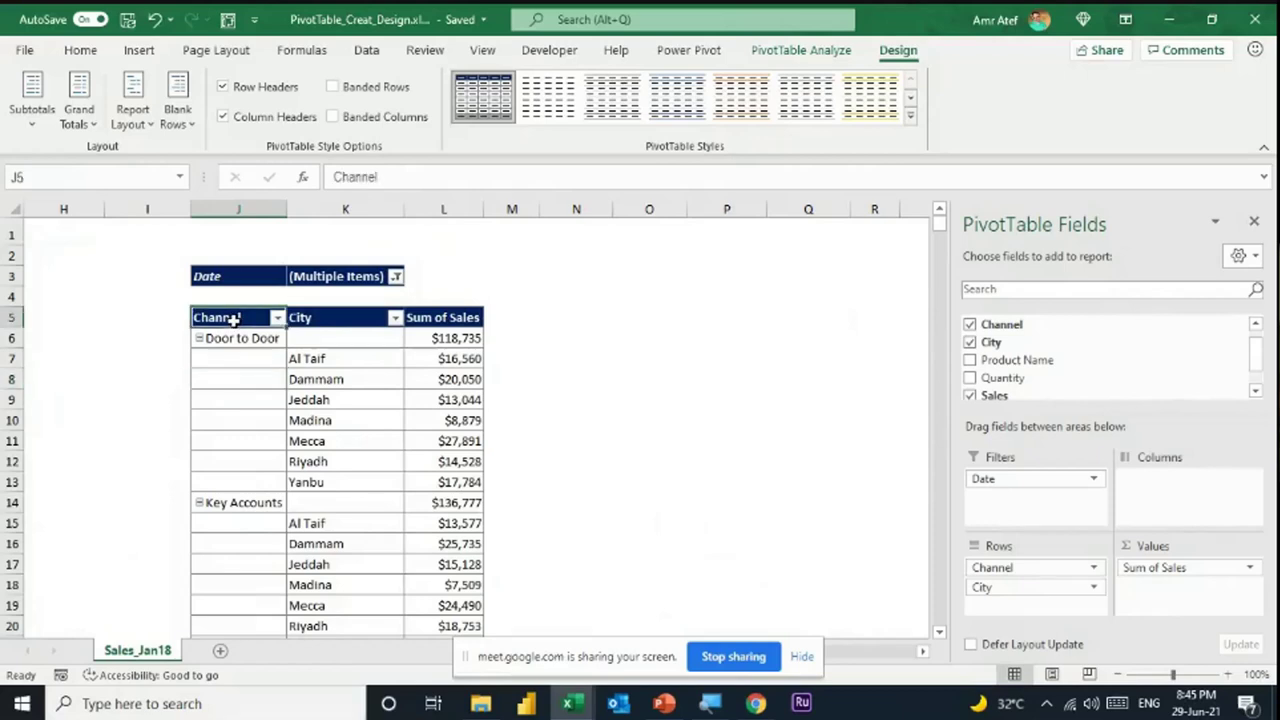
{"action": "left_click", "coordinate": [331, 314]}
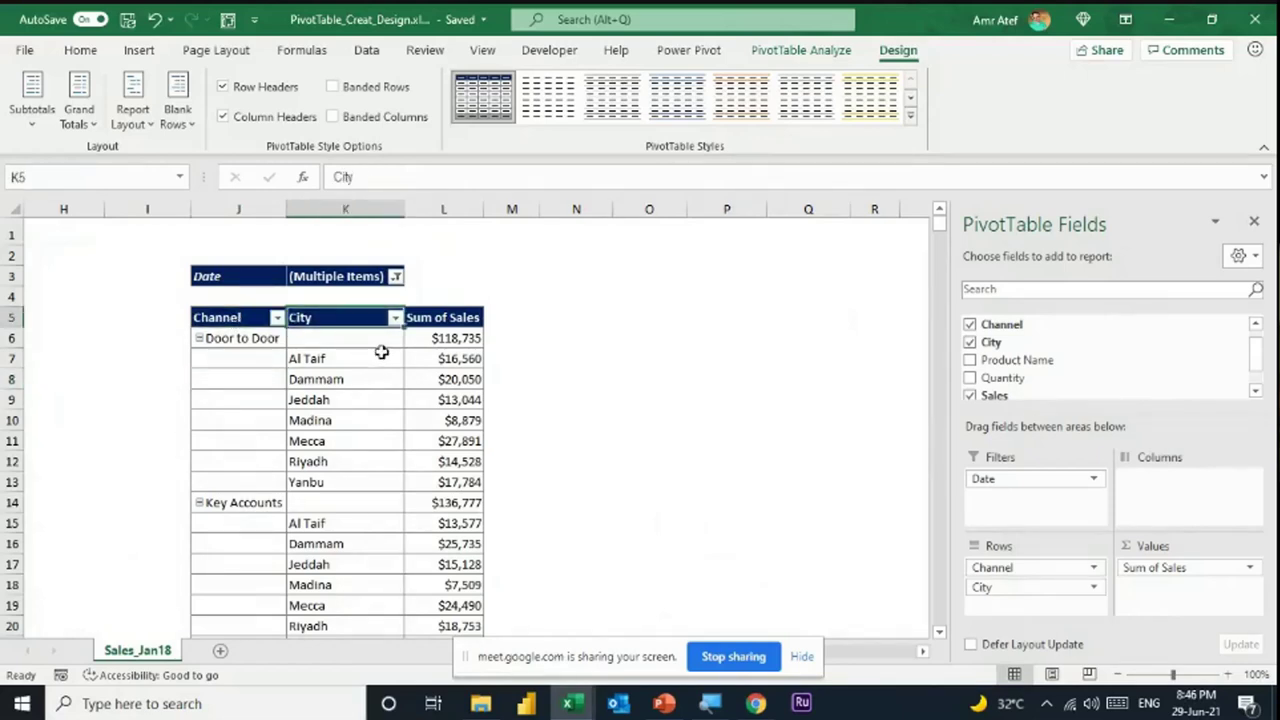
- Show the PivotTable in Tabular Form, fit column J to its contents, and check the Door to Door Total row
{"action": "left_click", "coordinate": [146, 124]}
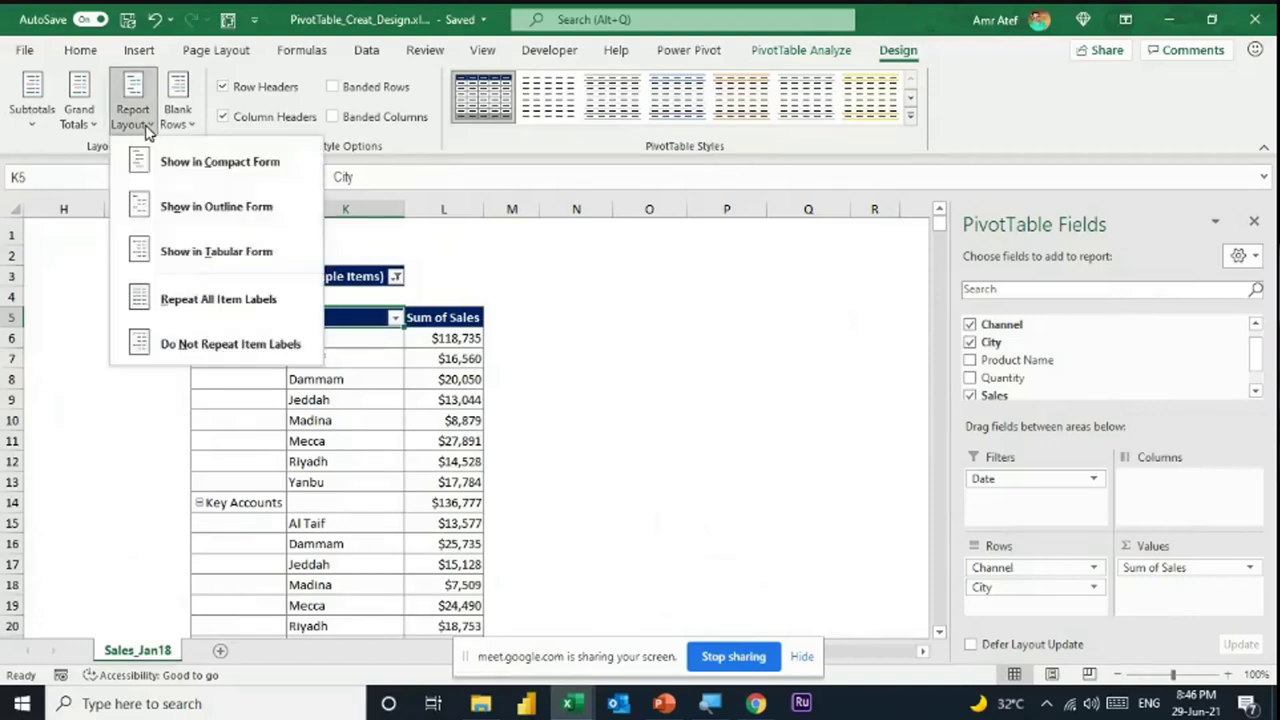
{"action": "left_click", "coordinate": [190, 252]}
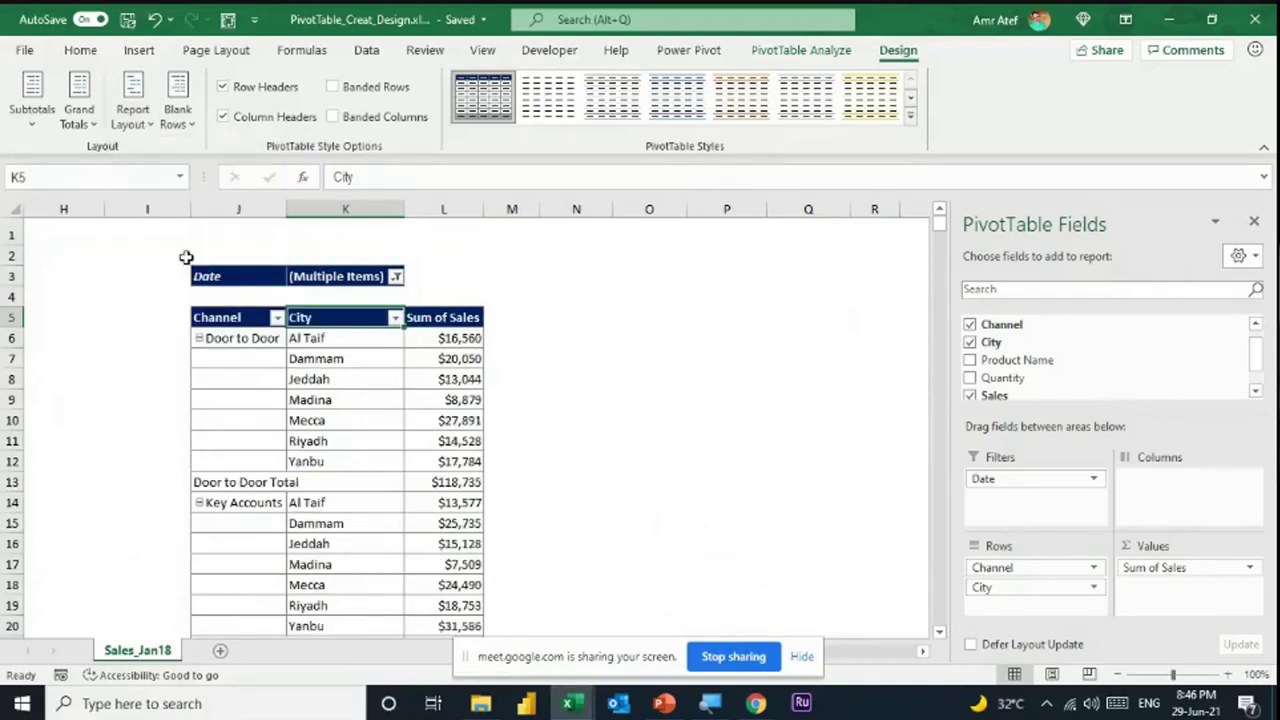
{"action": "double_click", "coordinate": [287, 209]}
{"action": "left_click_drag", "start_coordinate": [255, 482], "coordinate": [493, 481]}
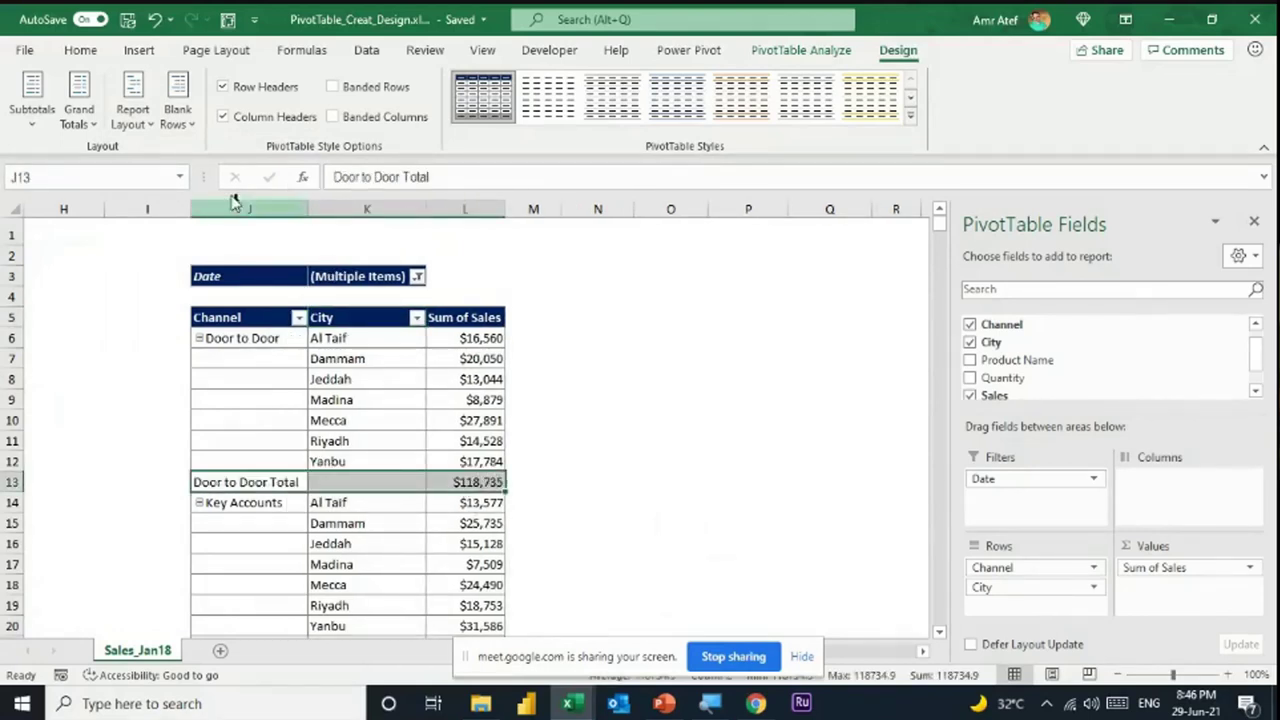
- Return the PivotTable to Outline Form, apply a grey-header style with shaded bold channel rows, and check the Door to Door subtotal
{"action": "left_click", "coordinate": [146, 126]}
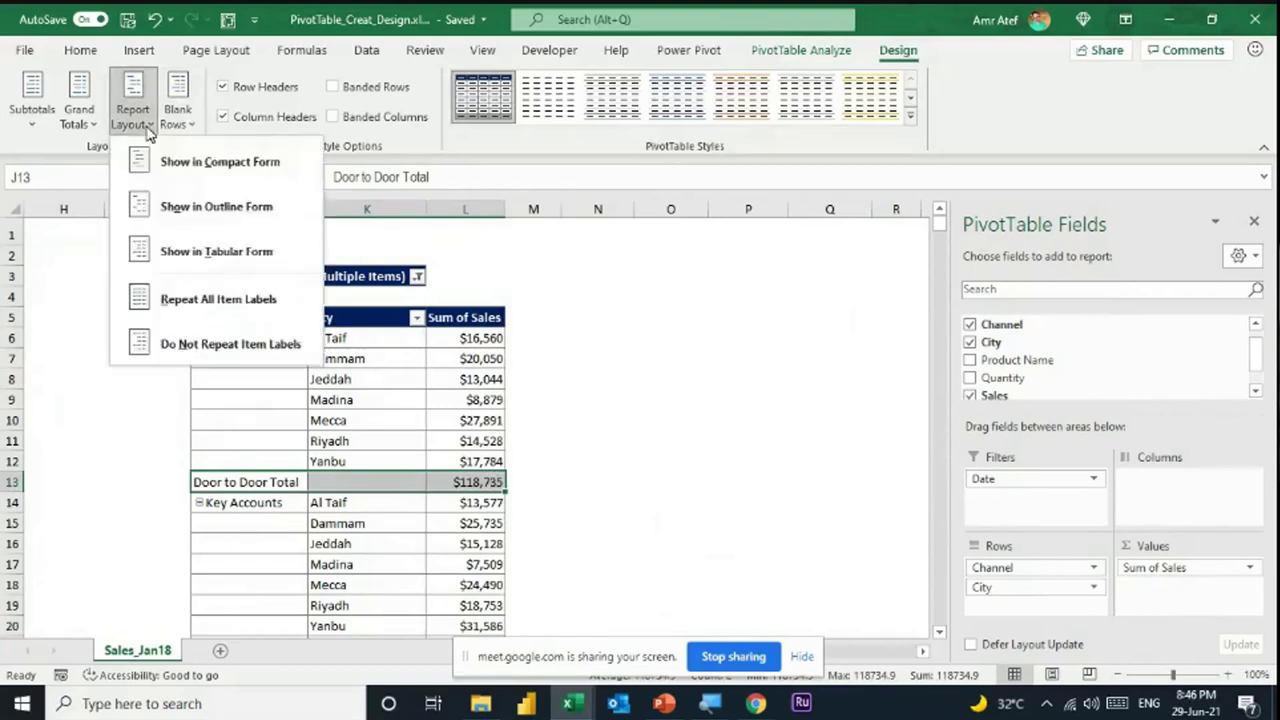
{"action": "left_click", "coordinate": [177, 206]}
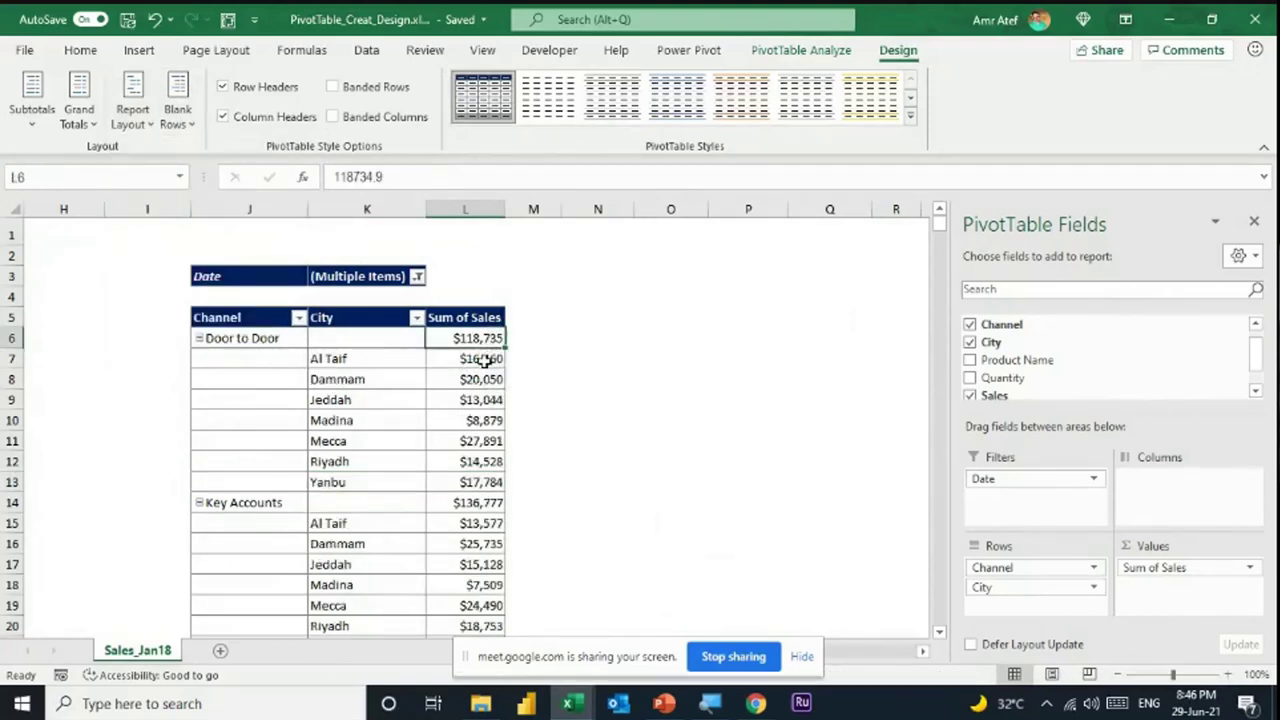
{"action": "left_click", "coordinate": [676, 100]}
{"action": "left_click", "coordinate": [597, 440]}
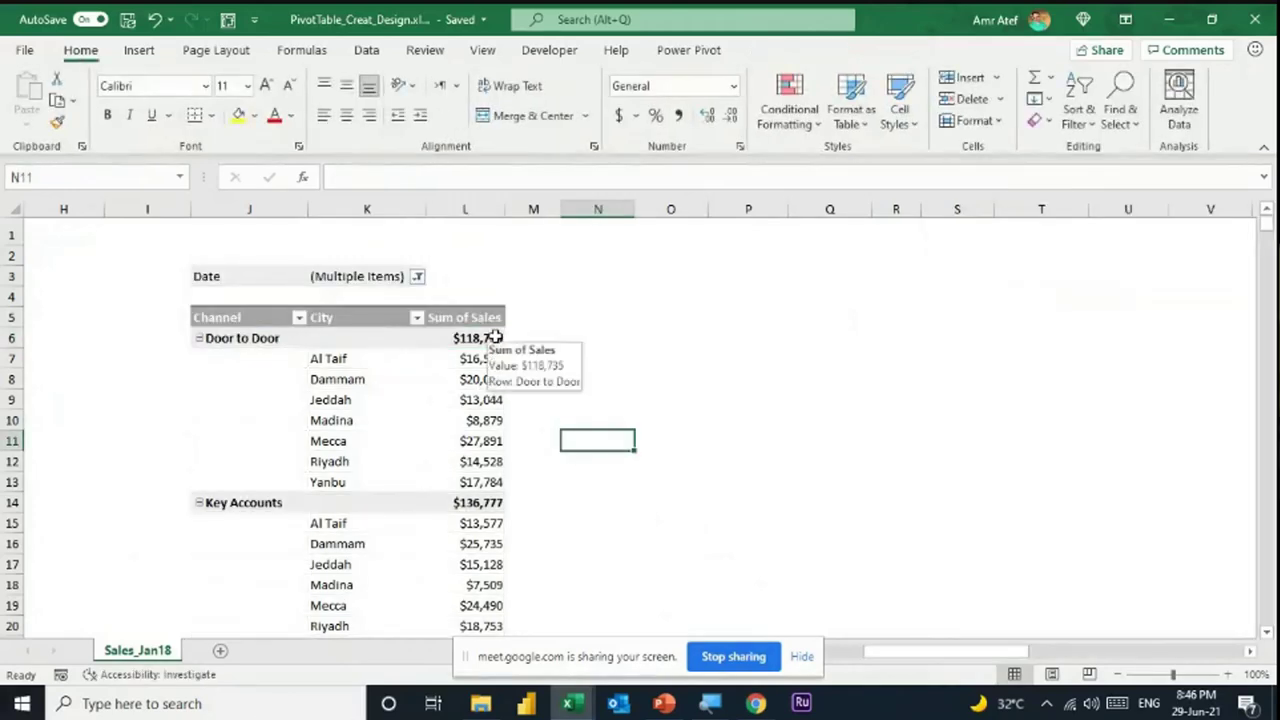
{"action": "left_click", "coordinate": [496, 338]}
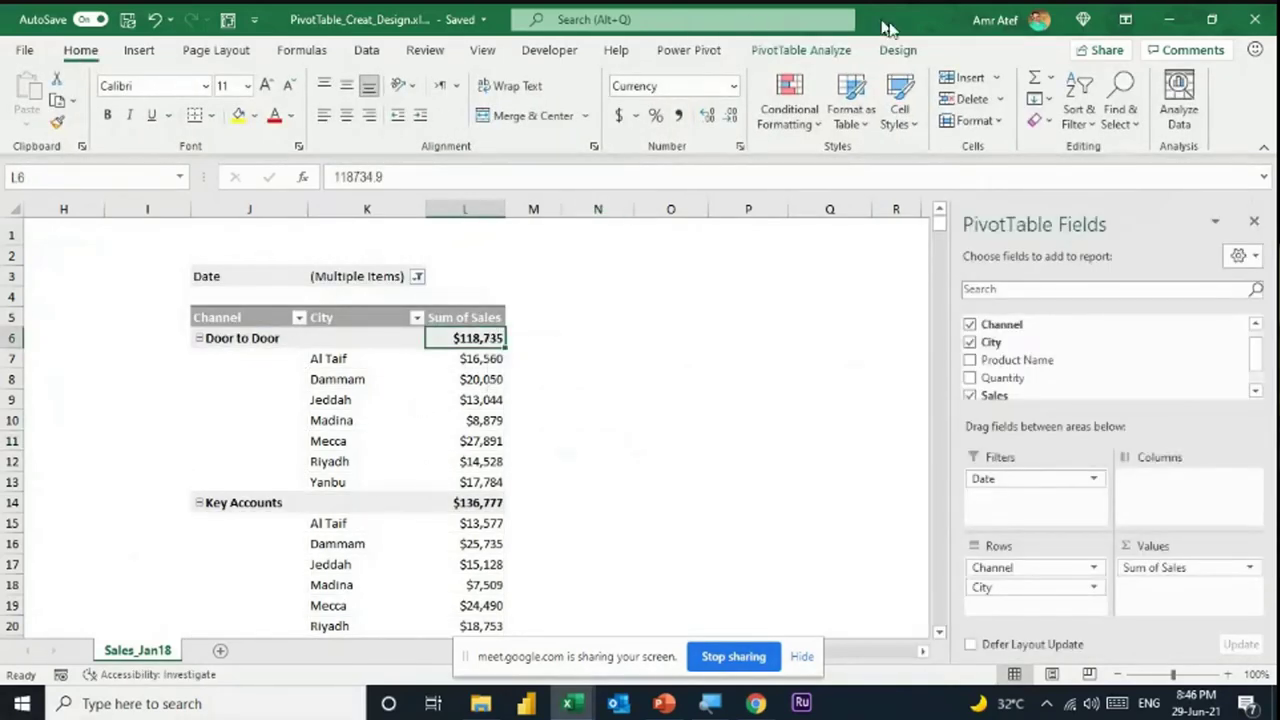
{"action": "left_click", "coordinate": [897, 52]}
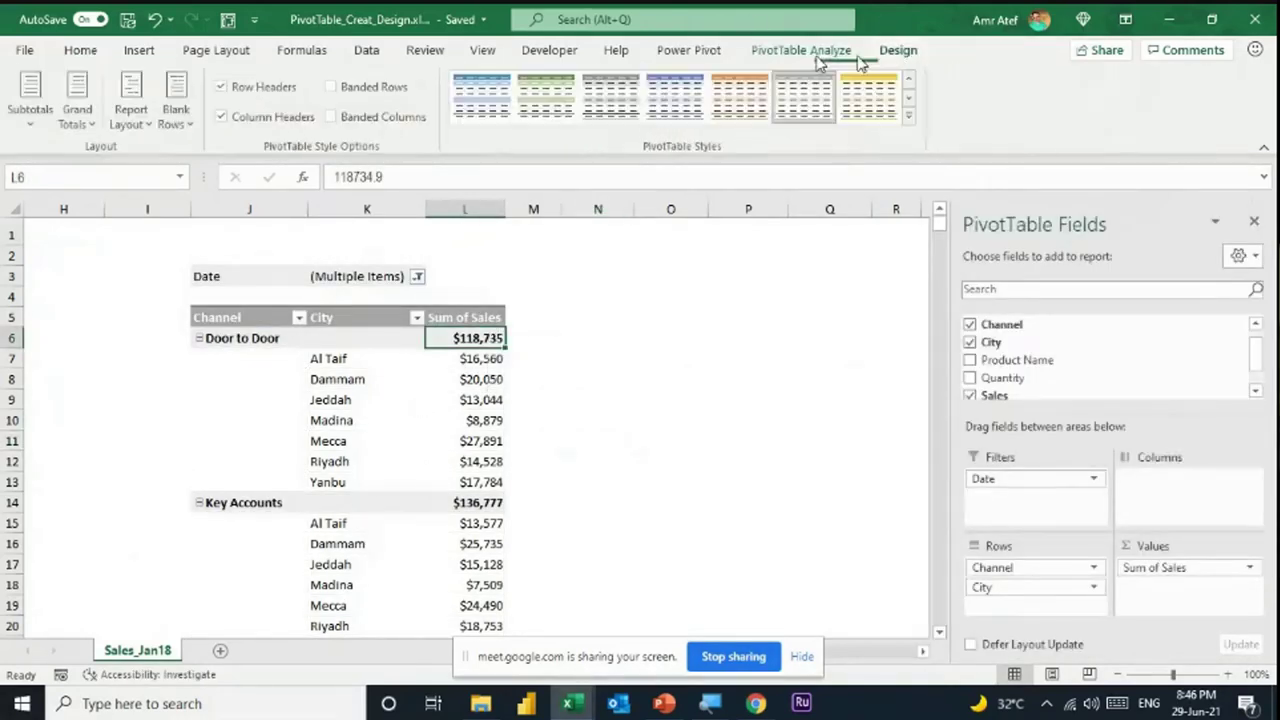
- Show the PivotTable in Tabular Form and check the Door to Door Total row below its cities
{"action": "left_click", "coordinate": [146, 124]}
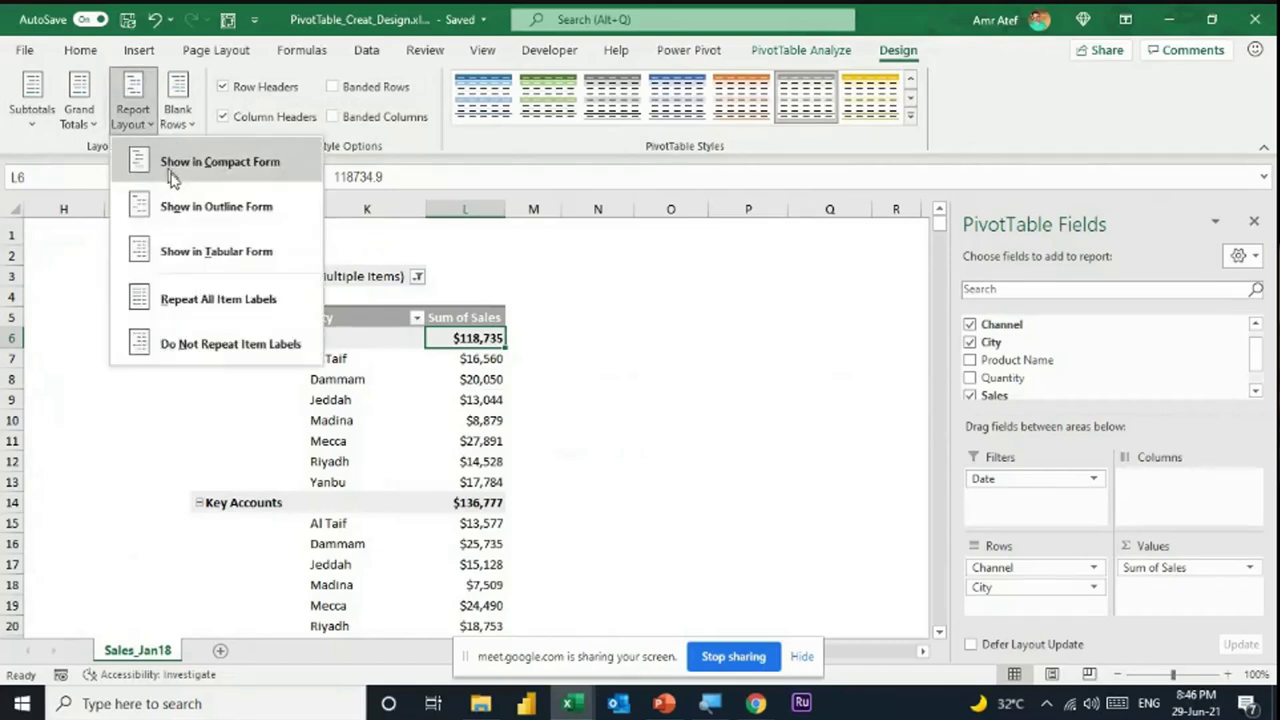
{"action": "left_click", "coordinate": [192, 245]}
{"action": "left_click", "coordinate": [260, 484]}
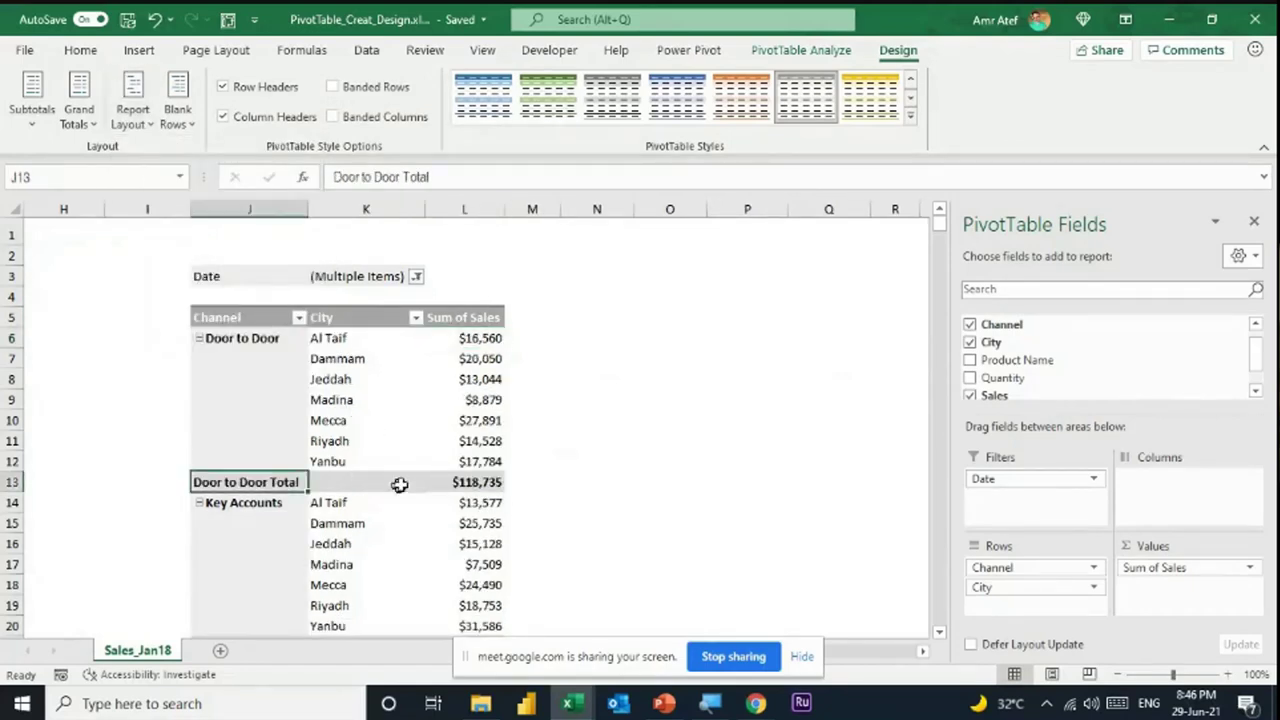
{"action": "left_click", "coordinate": [468, 482]}
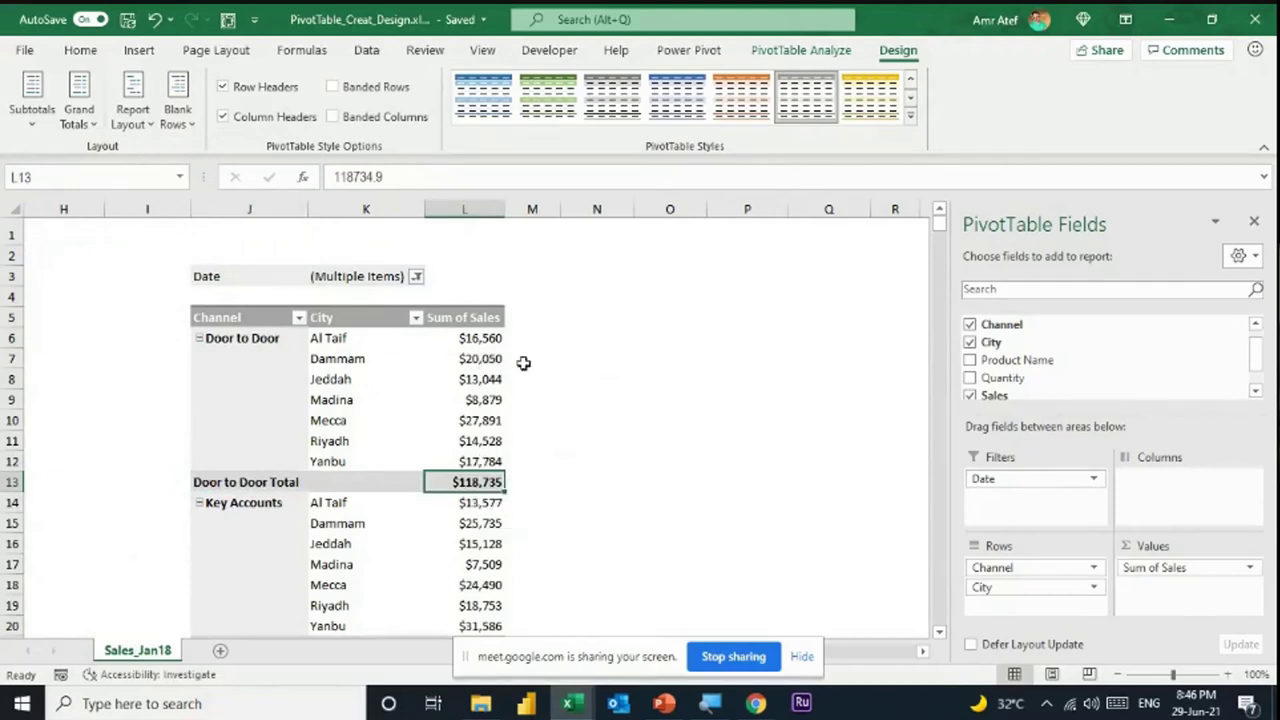
{"action": "left_click", "coordinate": [263, 360]}
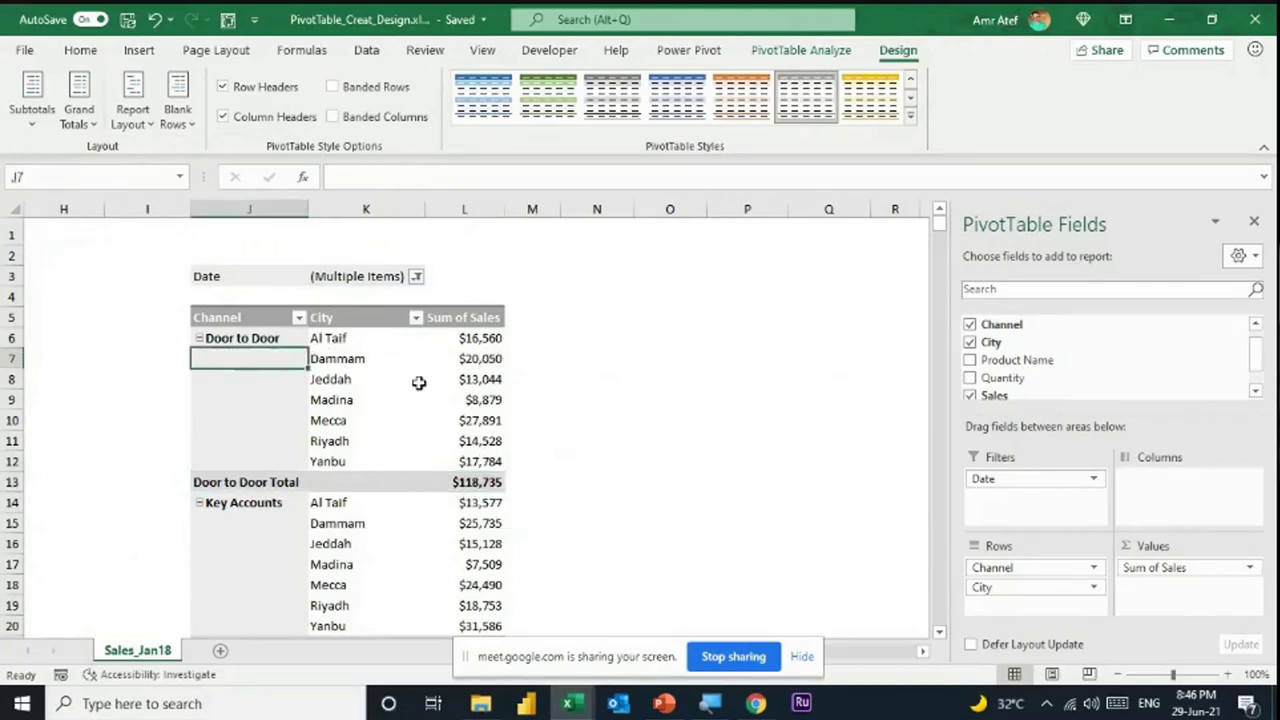
- Return the PivotTable to Outline Form and check the separate Channel and City headers
{"action": "left_click", "coordinate": [138, 120]}
{"action": "left_click", "coordinate": [198, 216]}
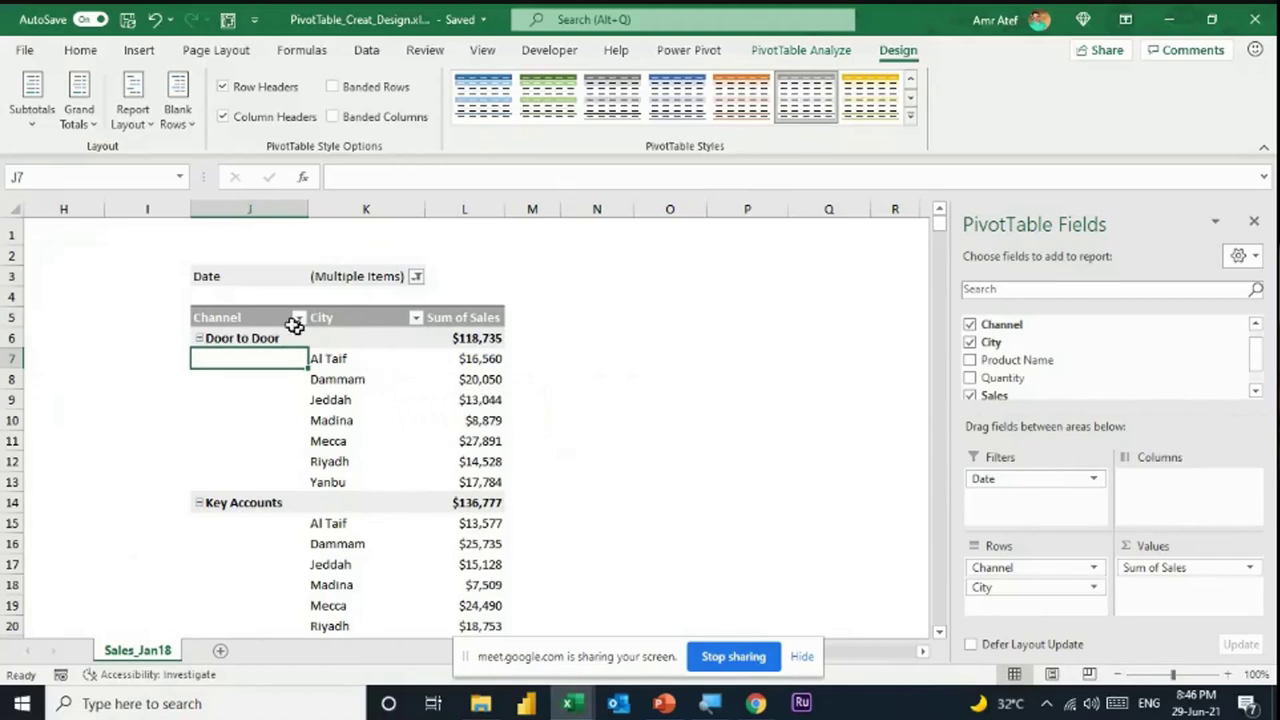
{"action": "left_click", "coordinate": [251, 316]}
{"action": "left_click", "coordinate": [331, 320]}
{"action": "left_click", "coordinate": [230, 314]}
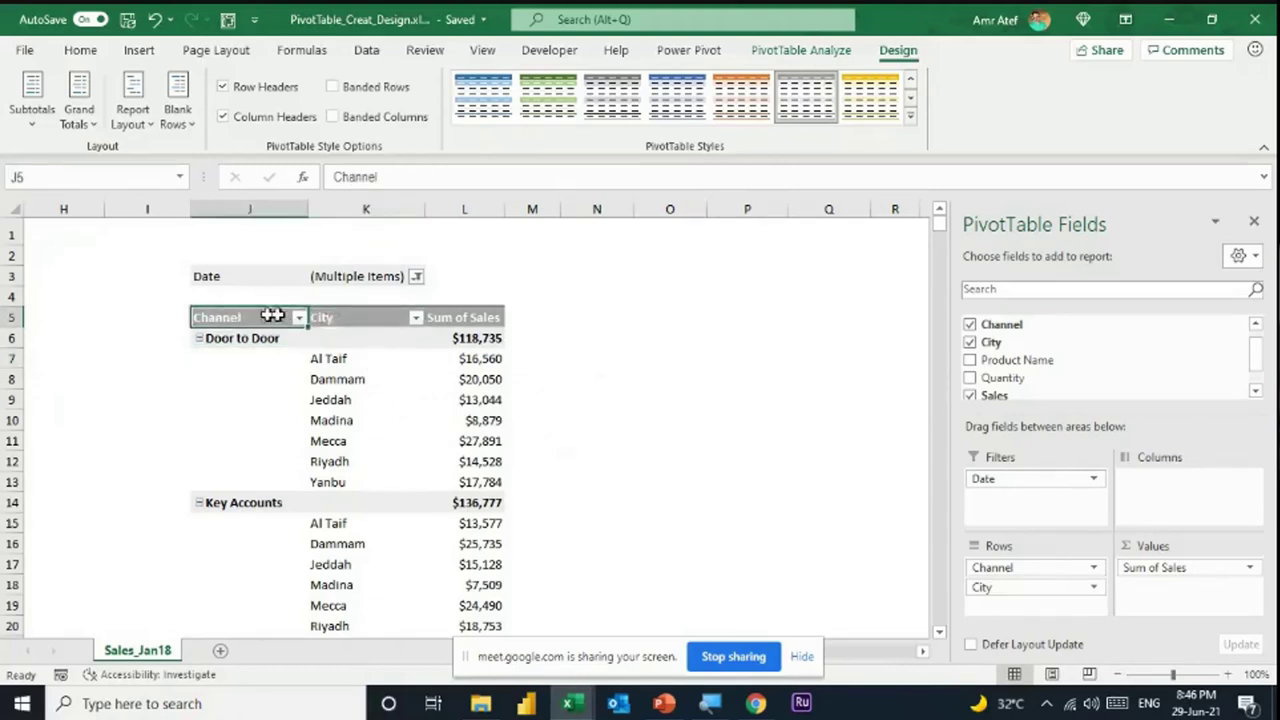
{"action": "left_click", "coordinate": [331, 316]}
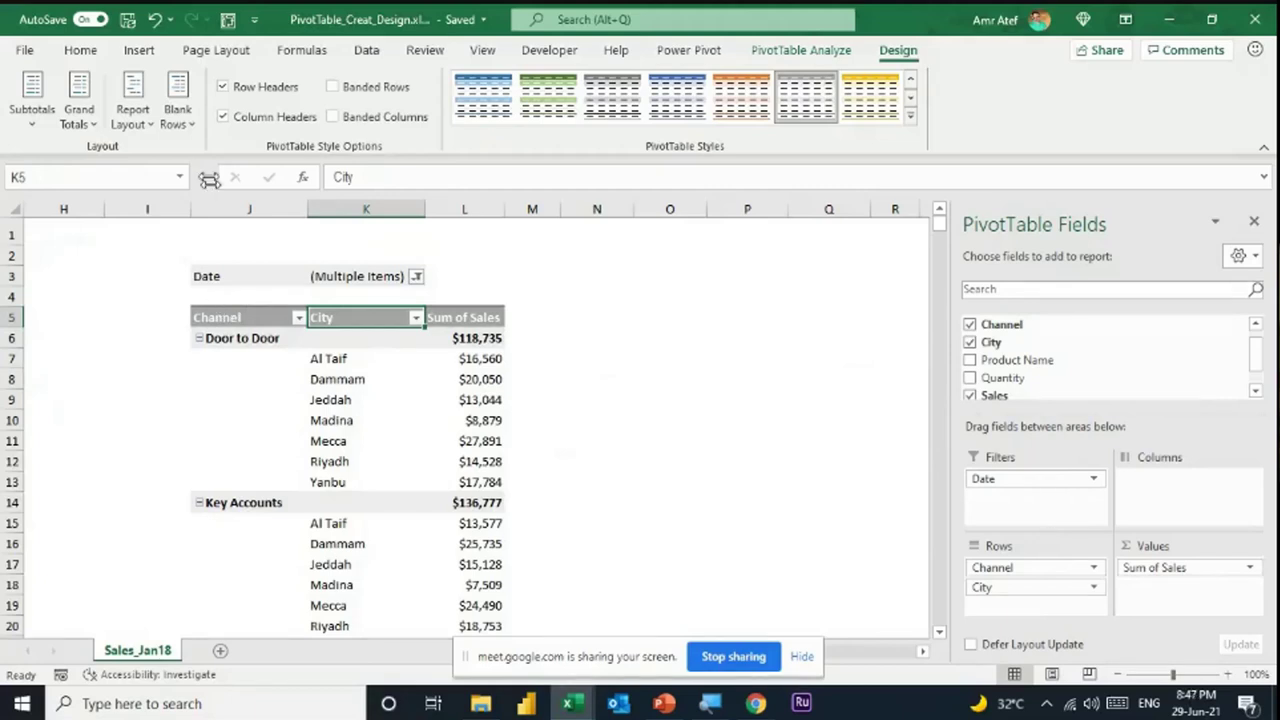
- Insert a blank line after each item and examine the spacing between the channel groups down the PivotTable
{"action": "left_click", "coordinate": [177, 112]}
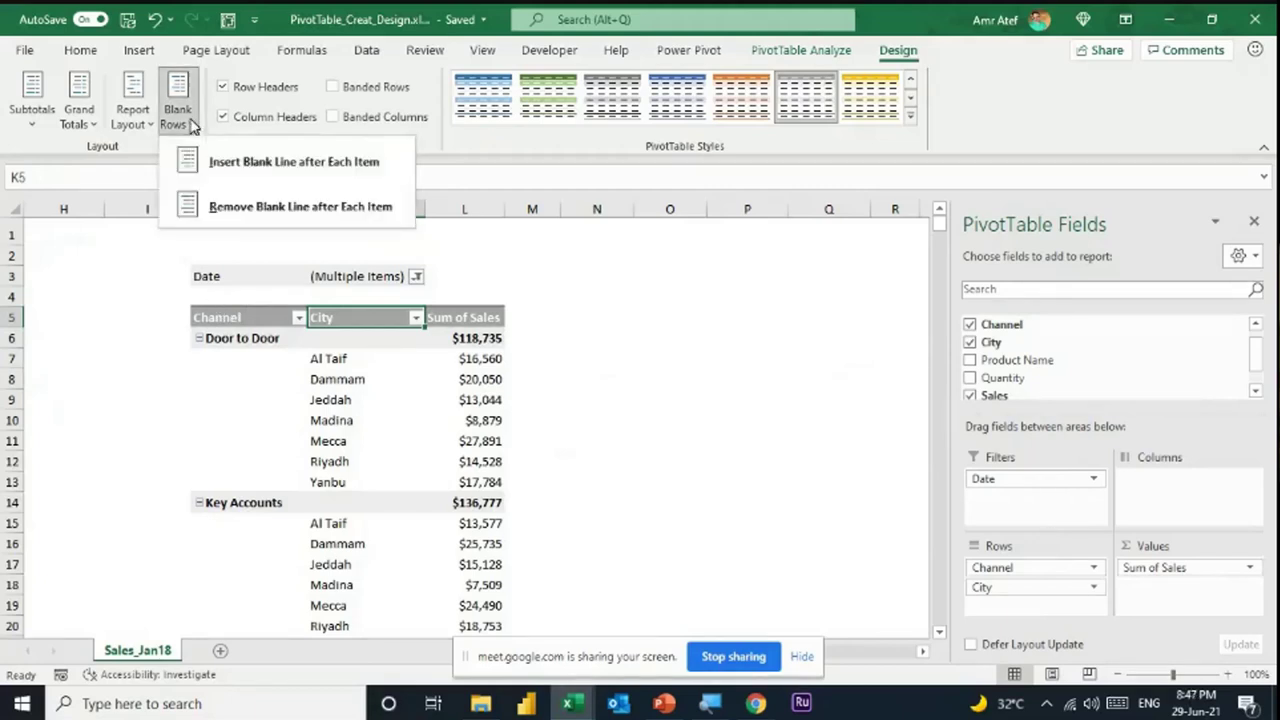
{"action": "left_click", "coordinate": [240, 165]}
{"action": "left_click_drag", "start_coordinate": [257, 495], "coordinate": [463, 500]}
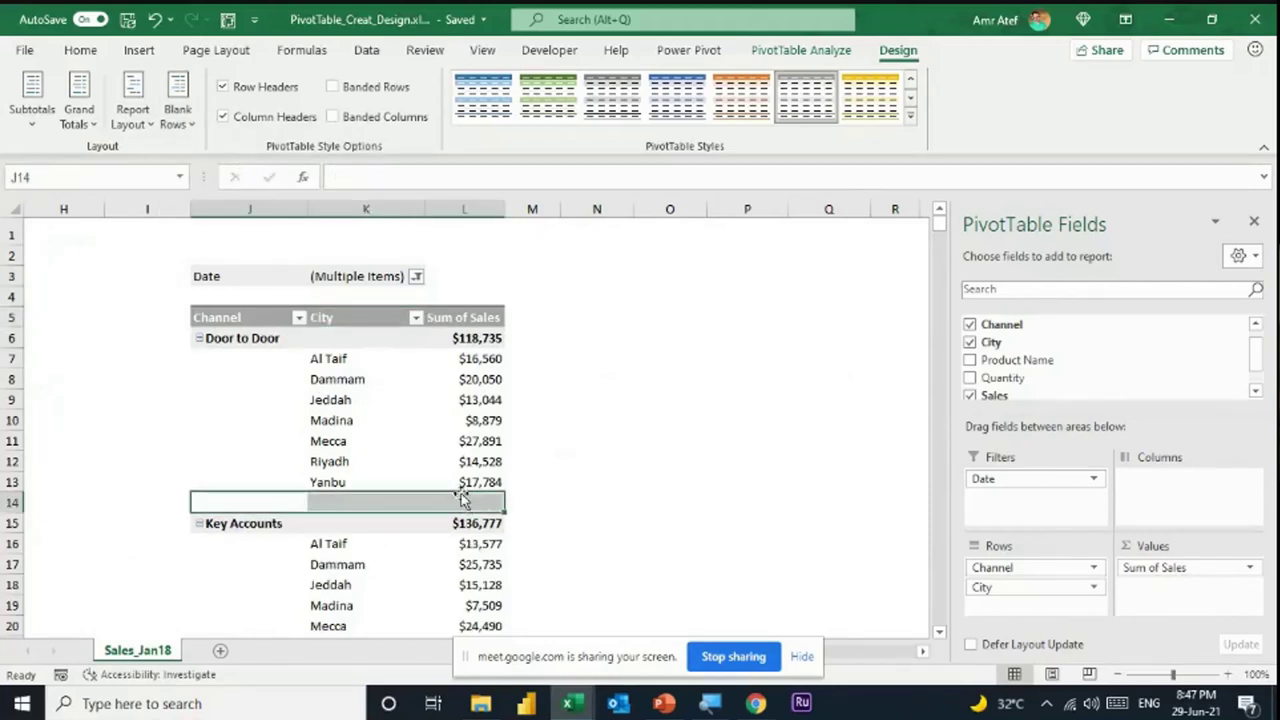
{"action": "scroll", "coordinate": [300, 330], "scroll_direction": "down", "scroll_amount": 1}
{"action": "left_click", "coordinate": [230, 270]}
{"action": "left_click_drag", "start_coordinate": [230, 270], "coordinate": [463, 428]}
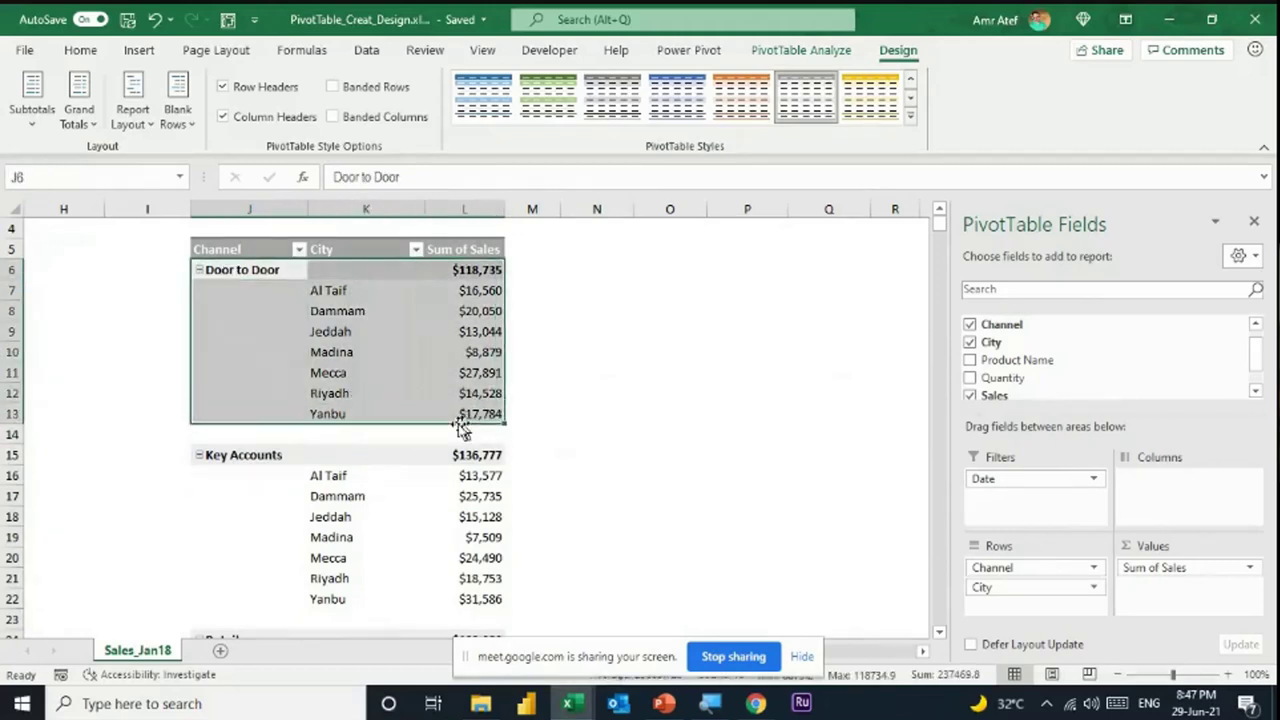
{"action": "left_click", "coordinate": [294, 429]}
{"action": "scroll", "coordinate": [297, 429], "scroll_direction": "down", "scroll_amount": 5}
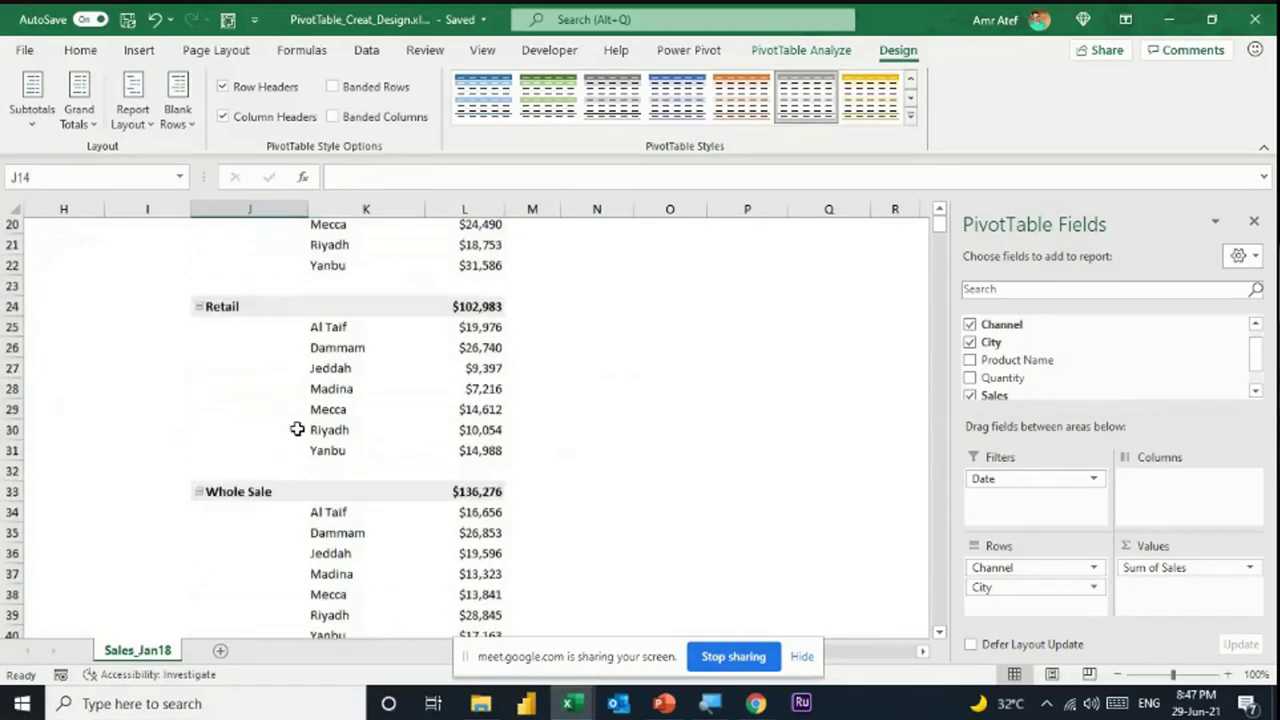
{"action": "scroll", "coordinate": [297, 429], "scroll_direction": "down", "scroll_amount": 2}
{"action": "scroll", "coordinate": [297, 428], "scroll_direction": "up", "scroll_amount": 9}
- Remove the blank line after each item in the PivotTable
{"action": "left_click", "coordinate": [330, 420]}
{"action": "left_click", "coordinate": [310, 399]}
{"action": "left_click", "coordinate": [182, 120]}
{"action": "left_click", "coordinate": [225, 210]}
- Repeat all item labels in the Channel column to demonstrate the option, and switch back to not repeating item labels
{"action": "left_click", "coordinate": [148, 124]}
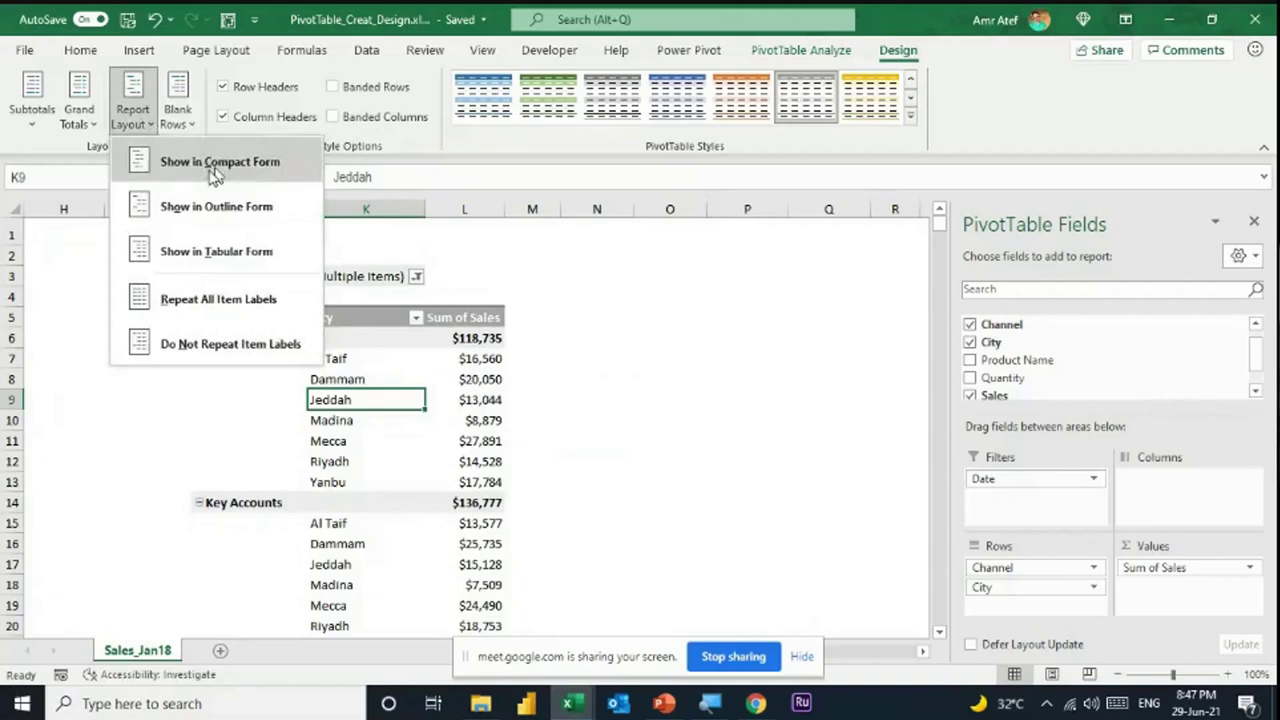
{"action": "left_click", "coordinate": [218, 299]}
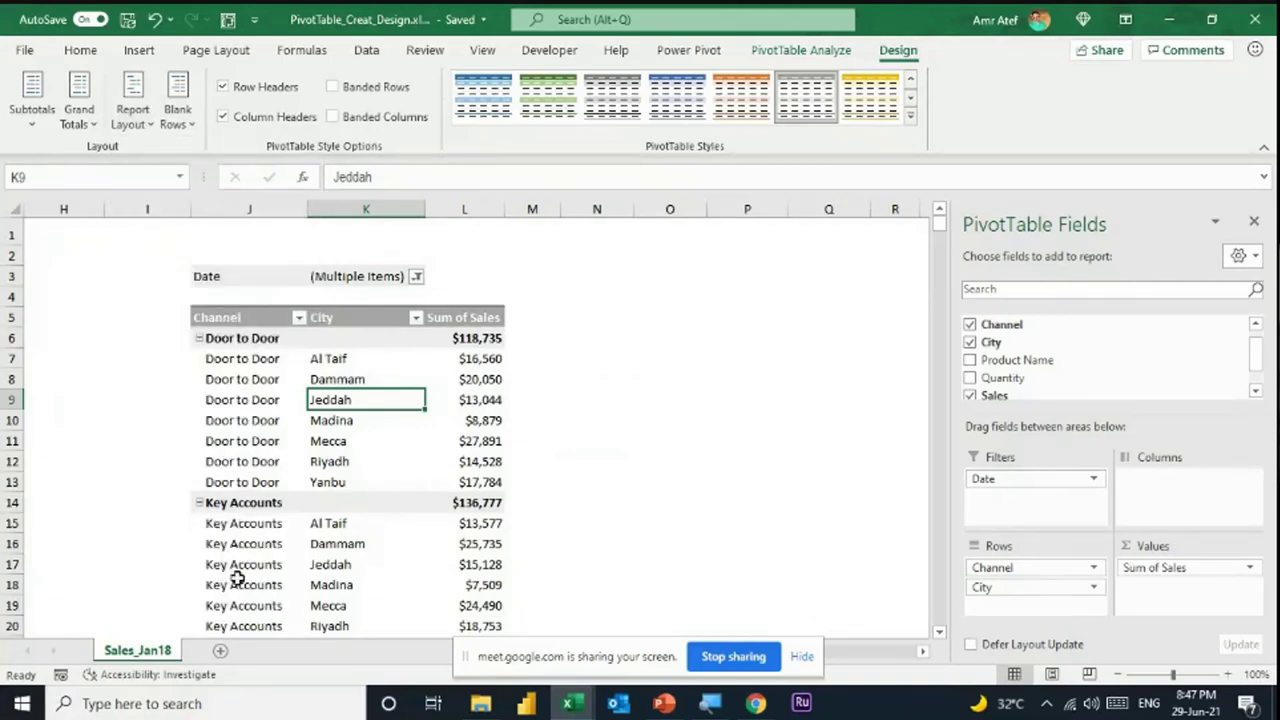
{"action": "left_click", "coordinate": [80, 110]}
{"action": "left_click", "coordinate": [130, 115]}
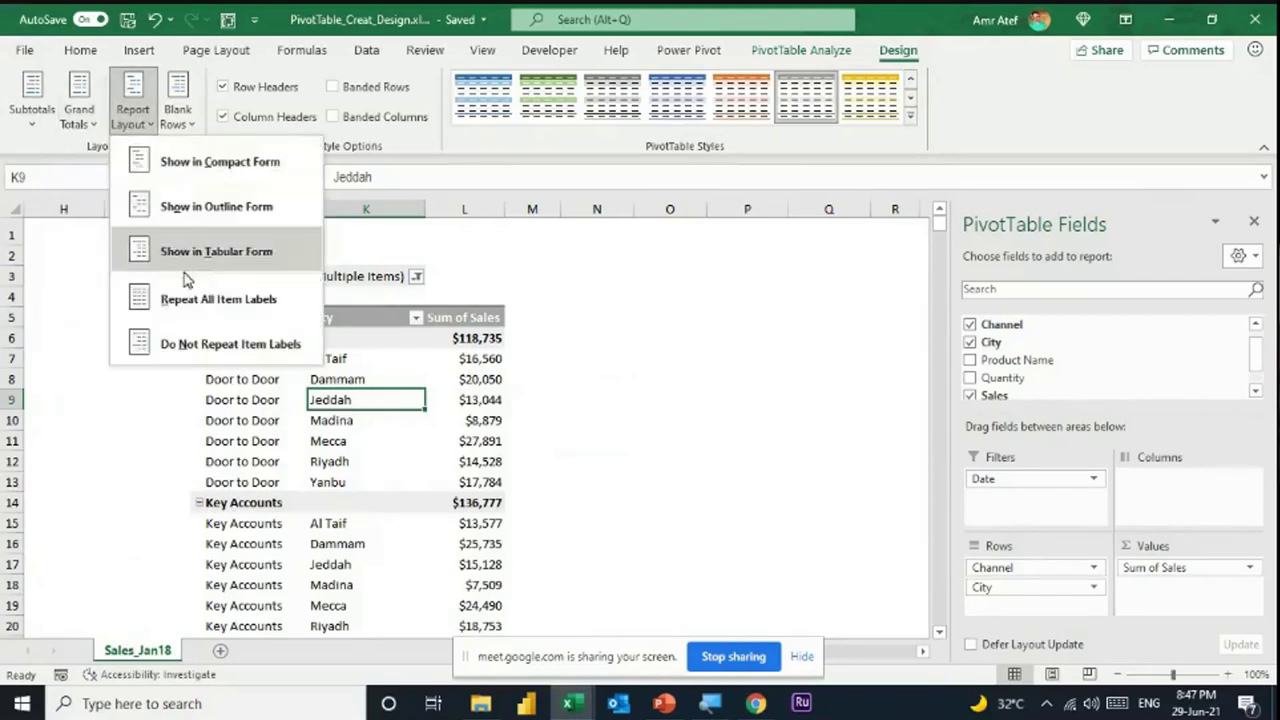
{"action": "left_click", "coordinate": [190, 343]}
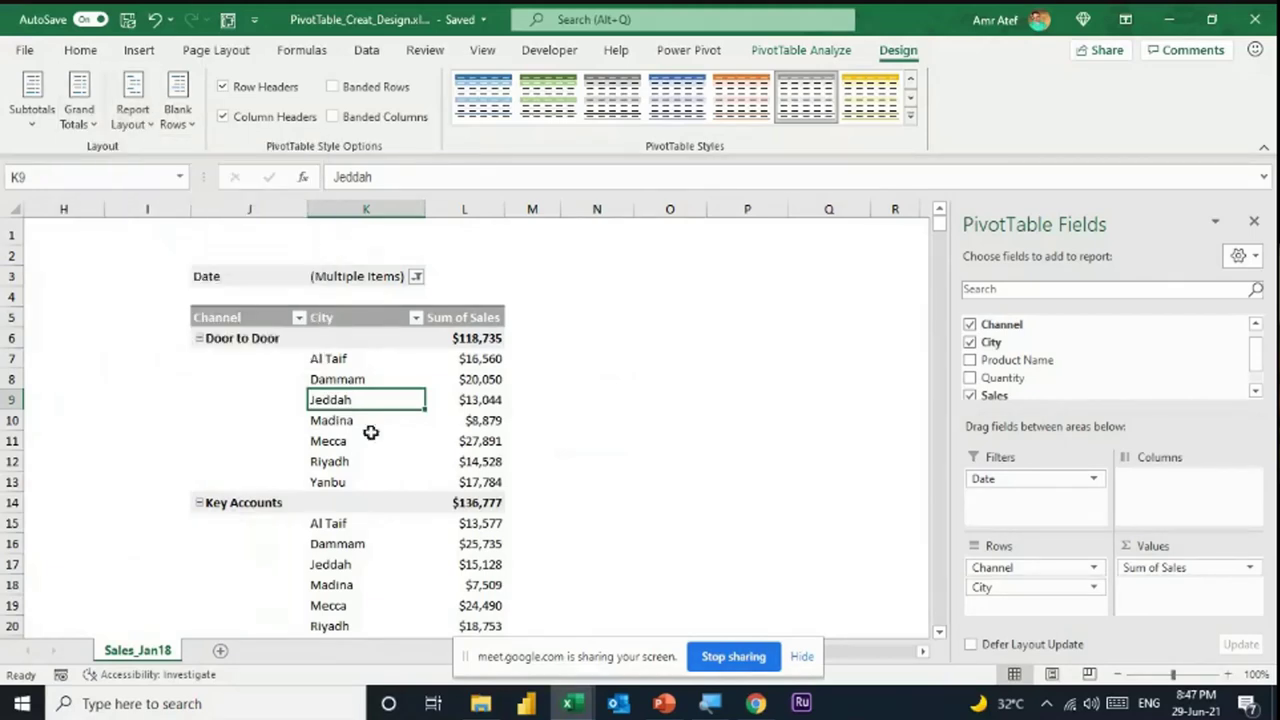
- Try the PivotTable without subtotals and set all subtotals to show at the bottom of each group
{"action": "left_click", "coordinate": [35, 132]}
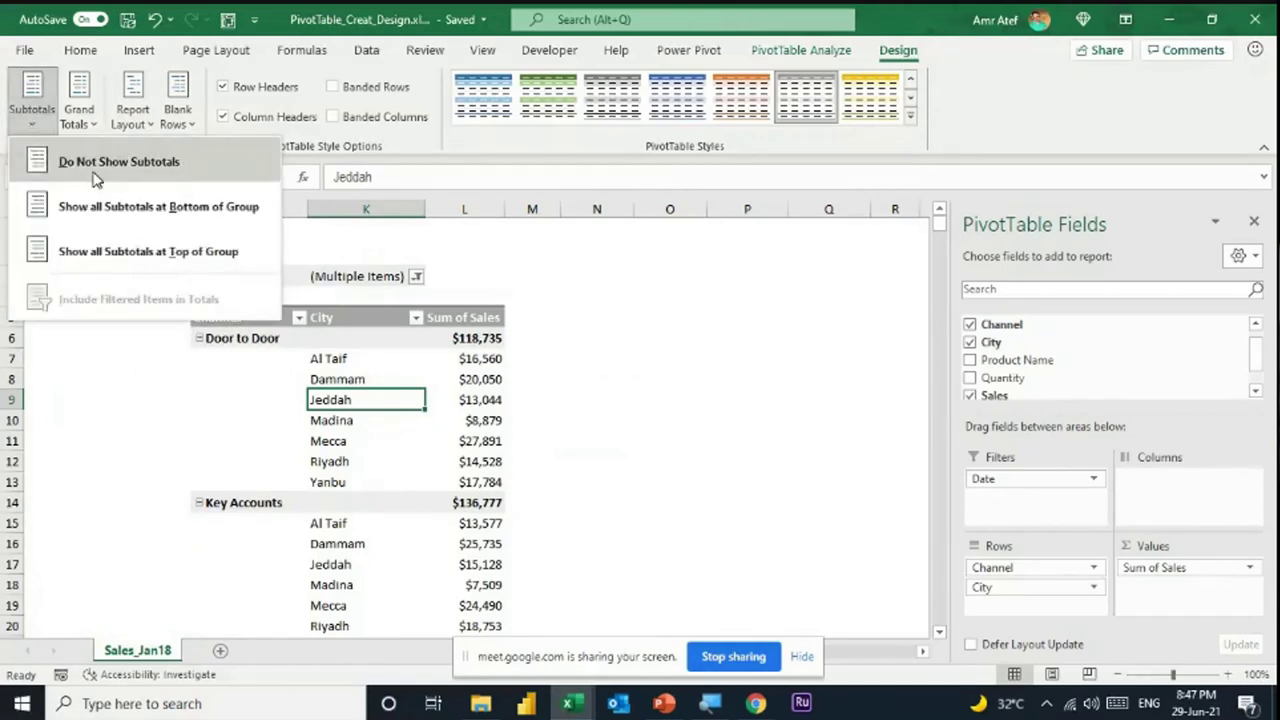
{"action": "left_click", "coordinate": [96, 175]}
{"action": "left_click", "coordinate": [28, 120]}
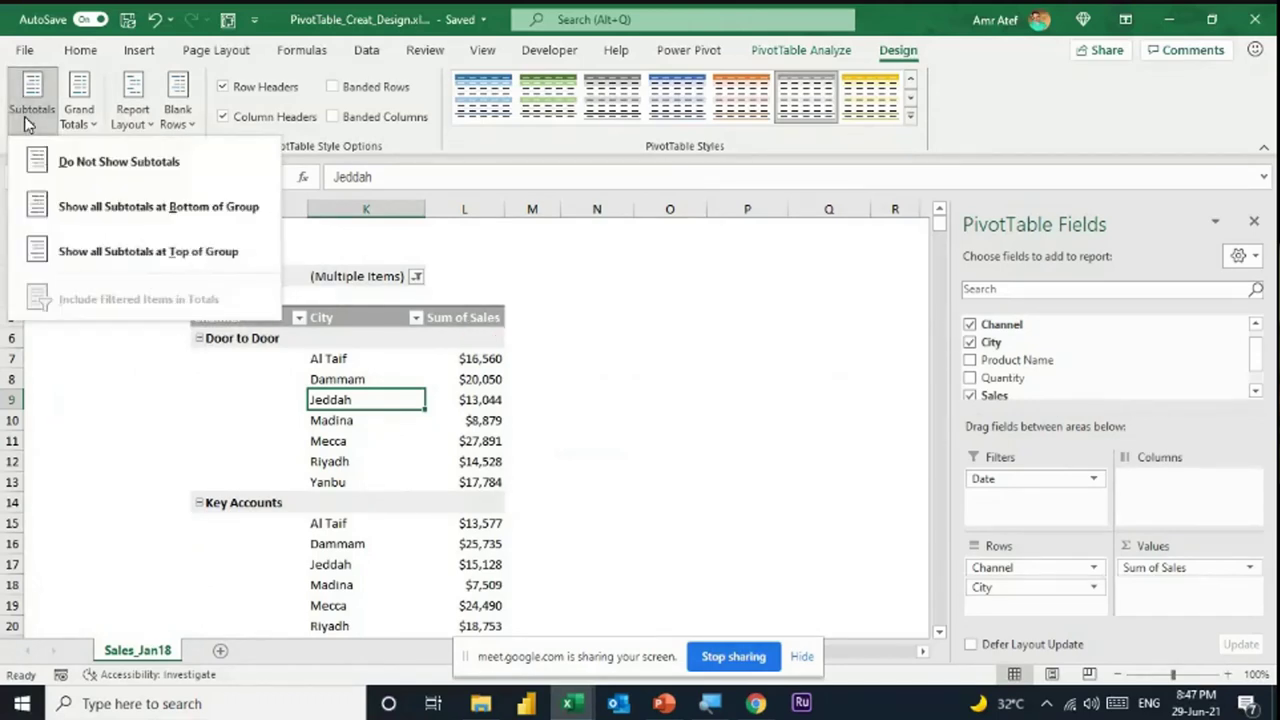
{"action": "left_click", "coordinate": [98, 206]}
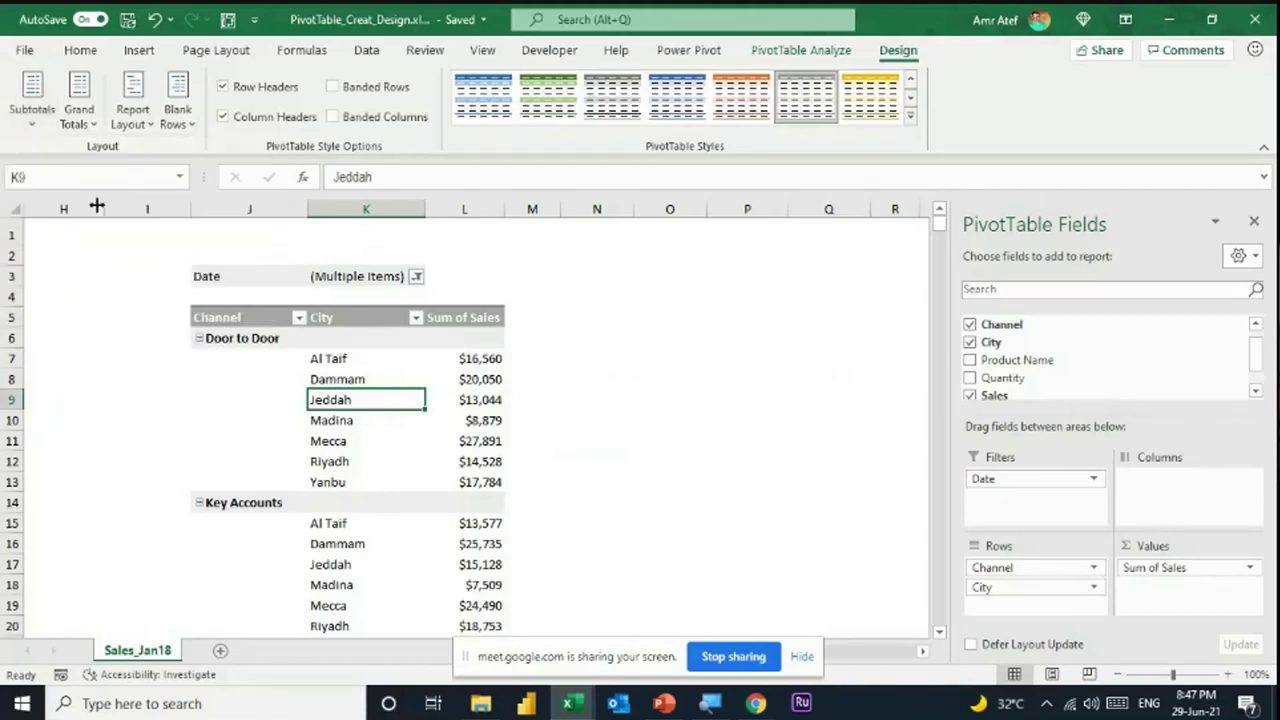
{"action": "left_click", "coordinate": [32, 110]}
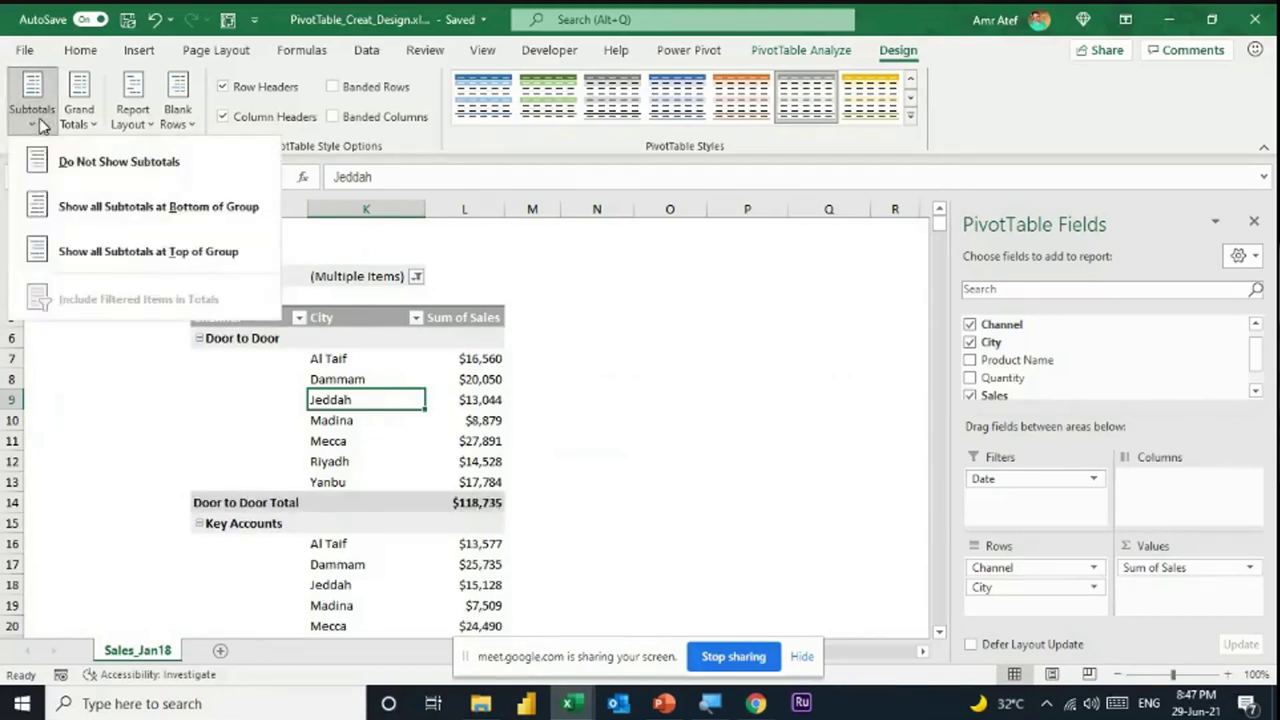
{"action": "left_click", "coordinate": [77, 205]}
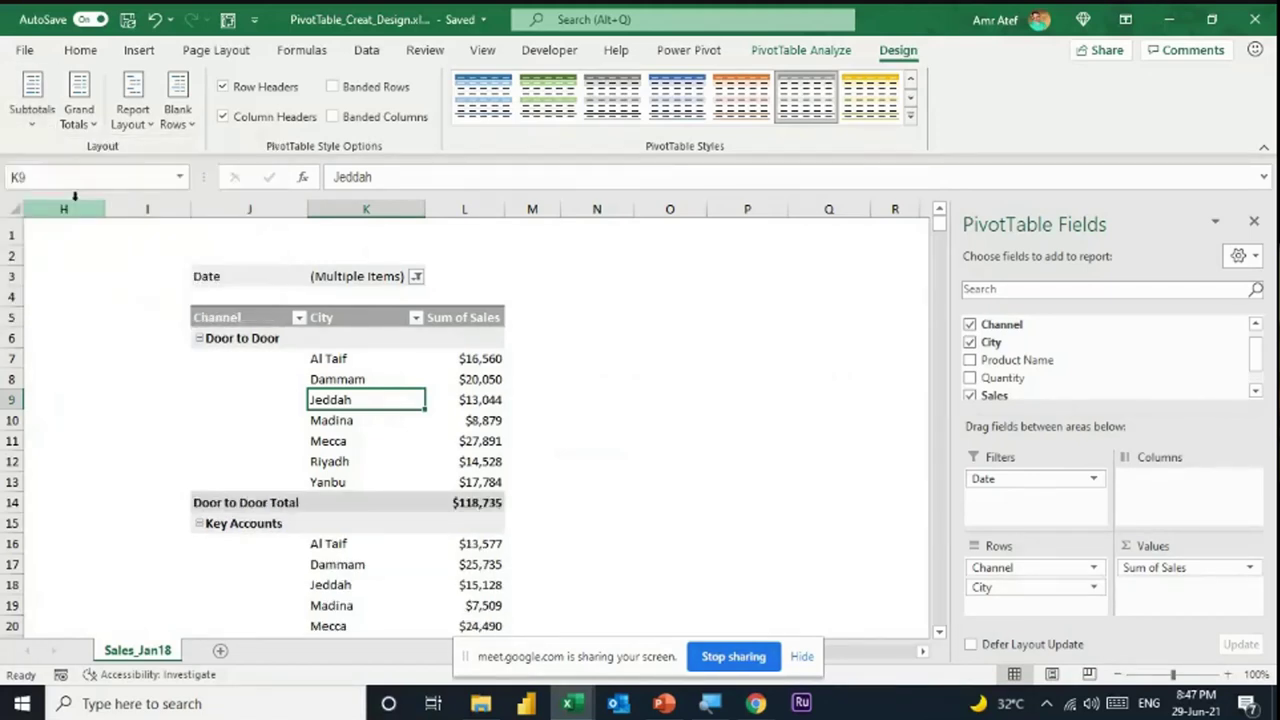
- Move the Channel field from Rows to Columns and select the Grand Total column's values in O7:O14
{"action": "left_click", "coordinate": [80, 115]}
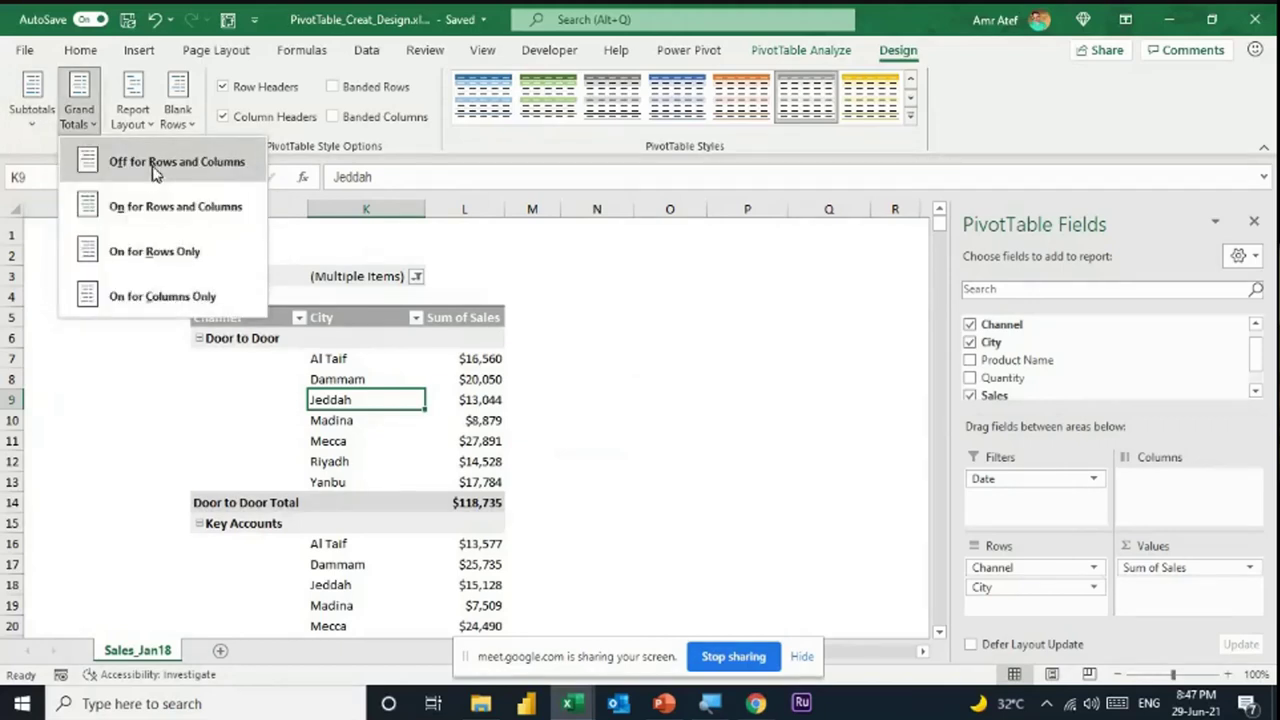
{"action": "left_click", "coordinate": [451, 408]}
{"action": "left_click_drag", "start_coordinate": [1008, 577], "coordinate": [1155, 506]}
{"action": "left_click_drag", "start_coordinate": [775, 358], "coordinate": [803, 503]}
- Turn grand totals off for rows and columns and select a value inside the PivotTable
{"action": "left_click", "coordinate": [66, 124]}
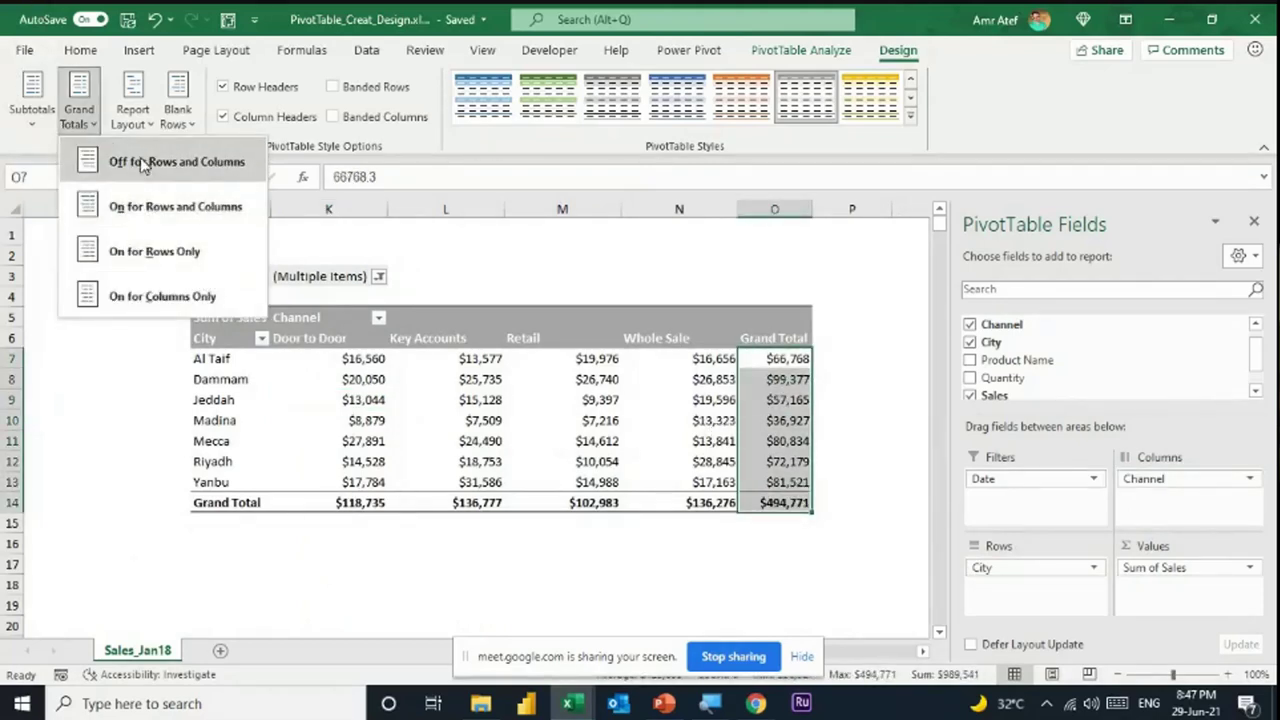
{"action": "left_click", "coordinate": [128, 162]}
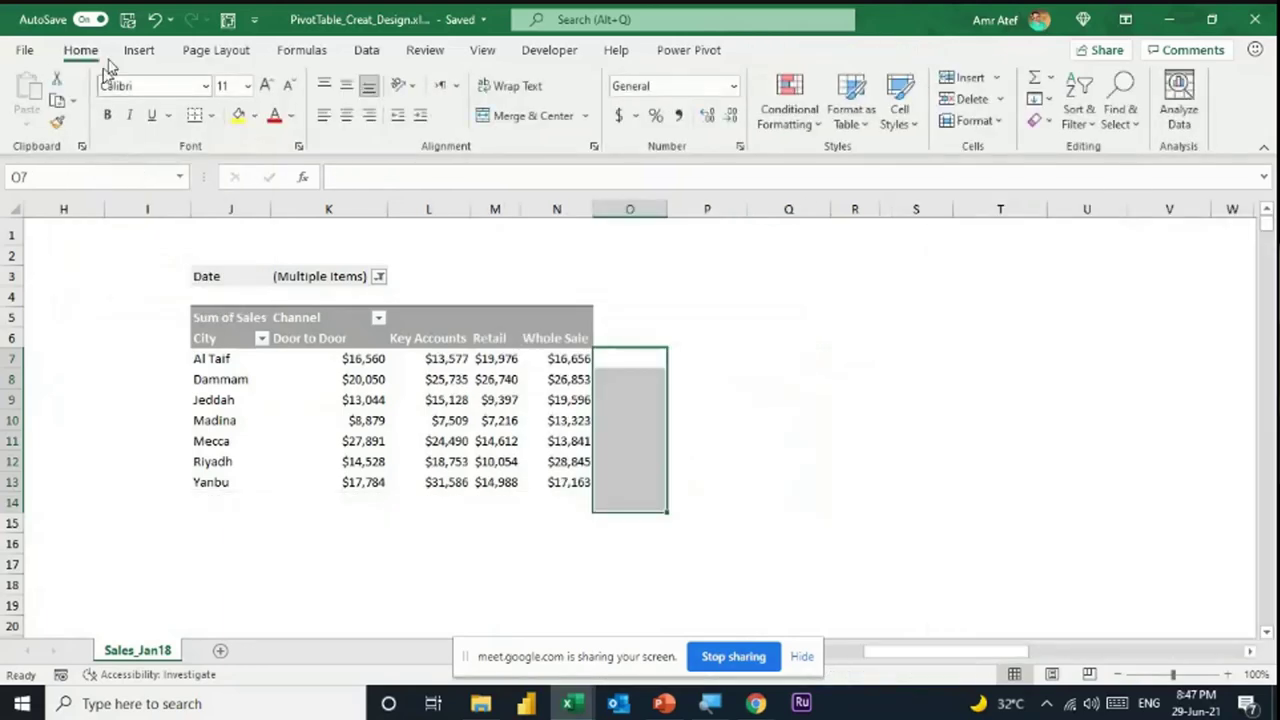
{"action": "left_click", "coordinate": [455, 382]}
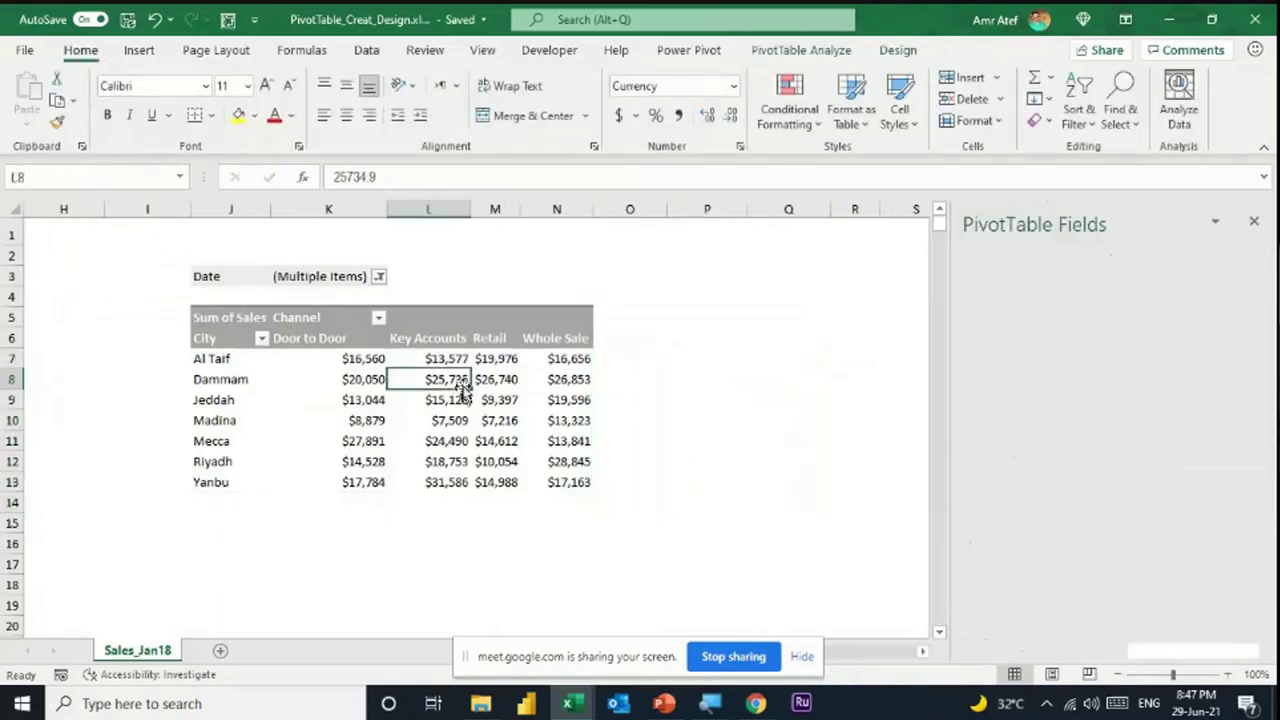
- Turn grand totals on for rows and columns and select the Whole Sale value for Madina
{"action": "left_click", "coordinate": [897, 50]}
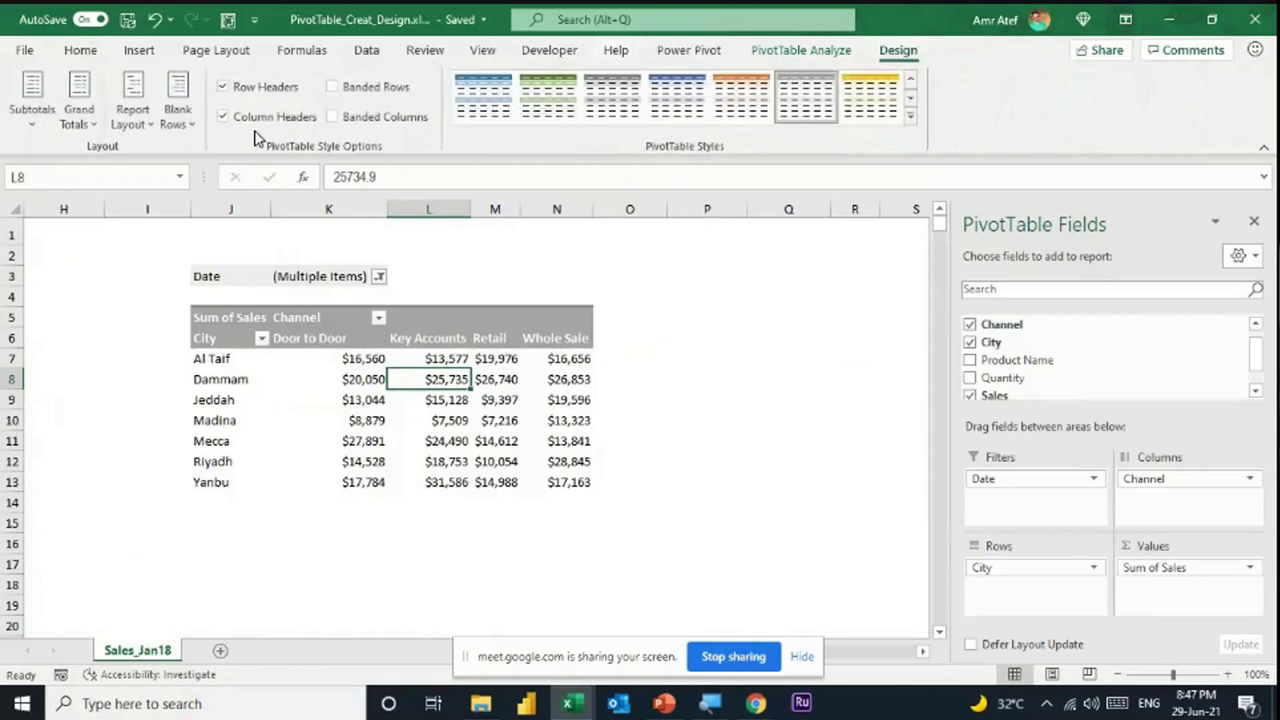
{"action": "left_click", "coordinate": [79, 112]}
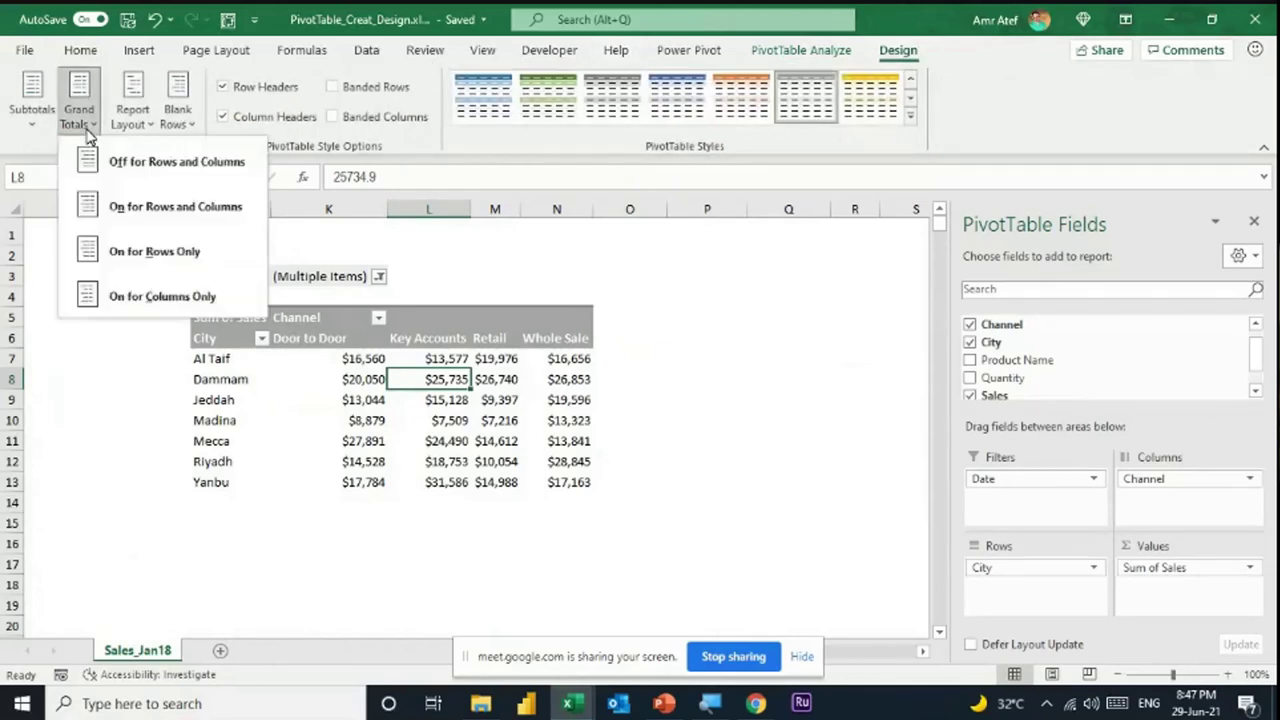
{"action": "left_click", "coordinate": [157, 212]}
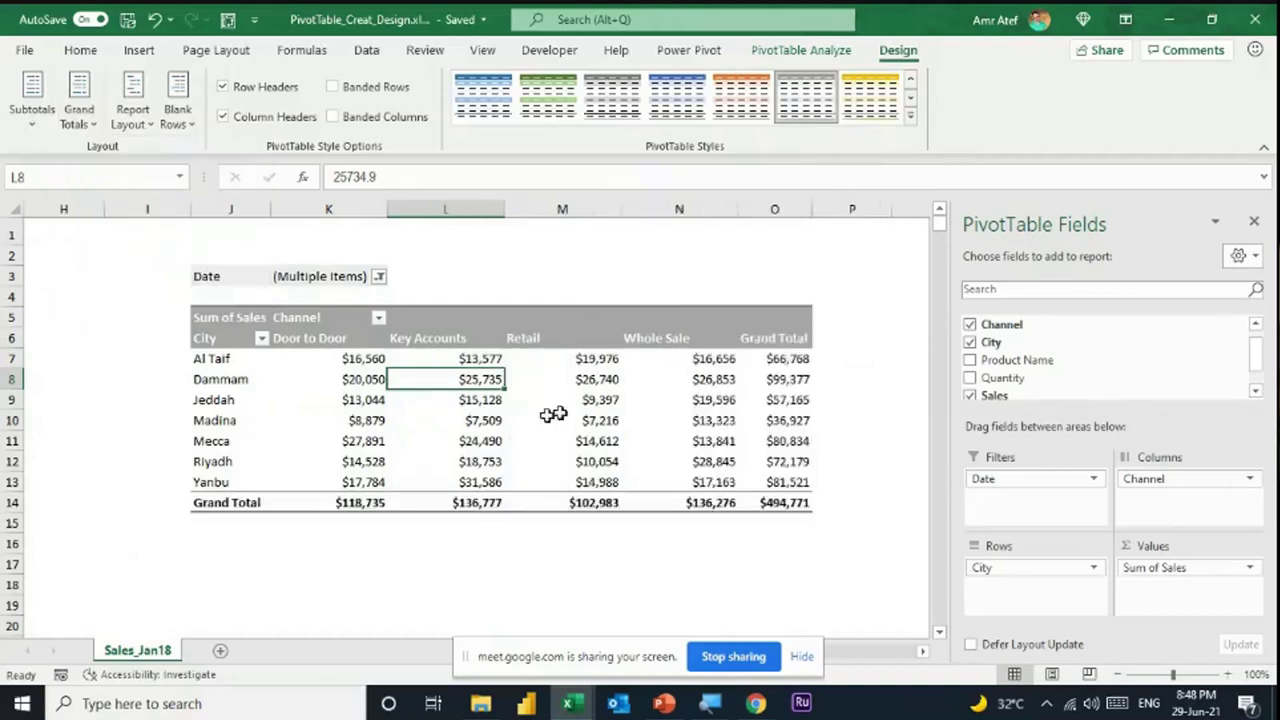
{"action": "left_click", "coordinate": [660, 418]}
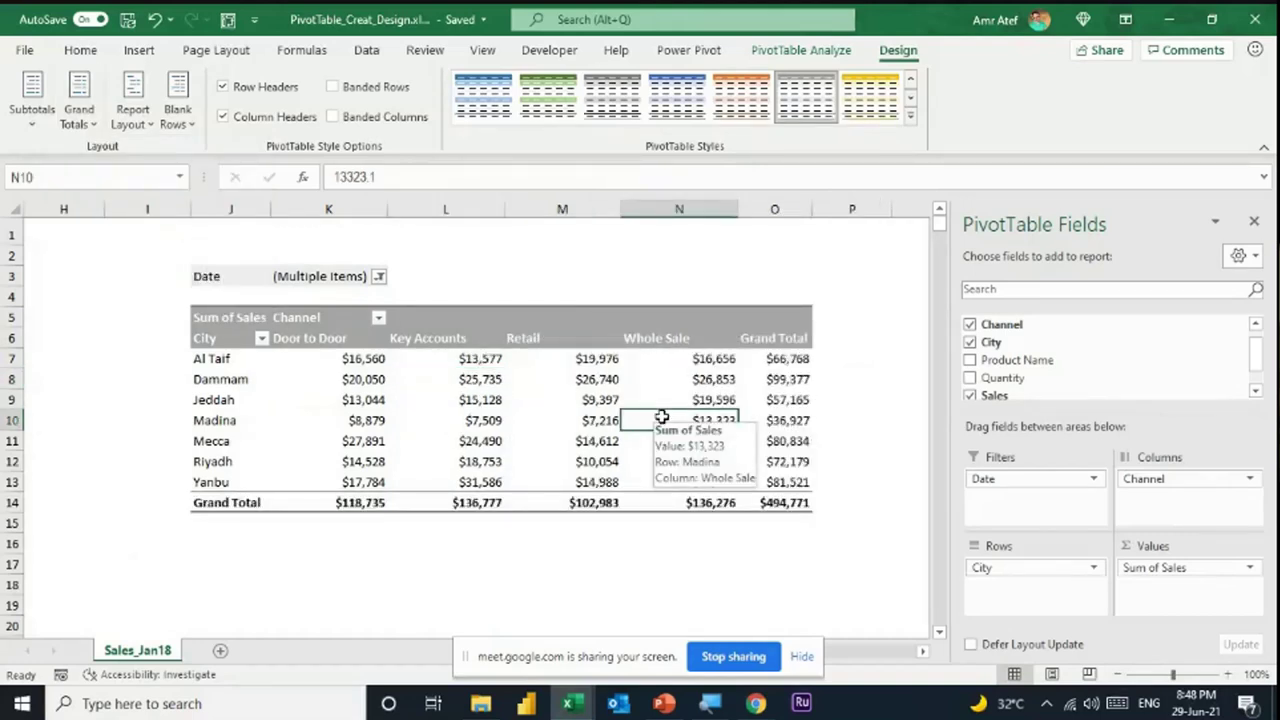